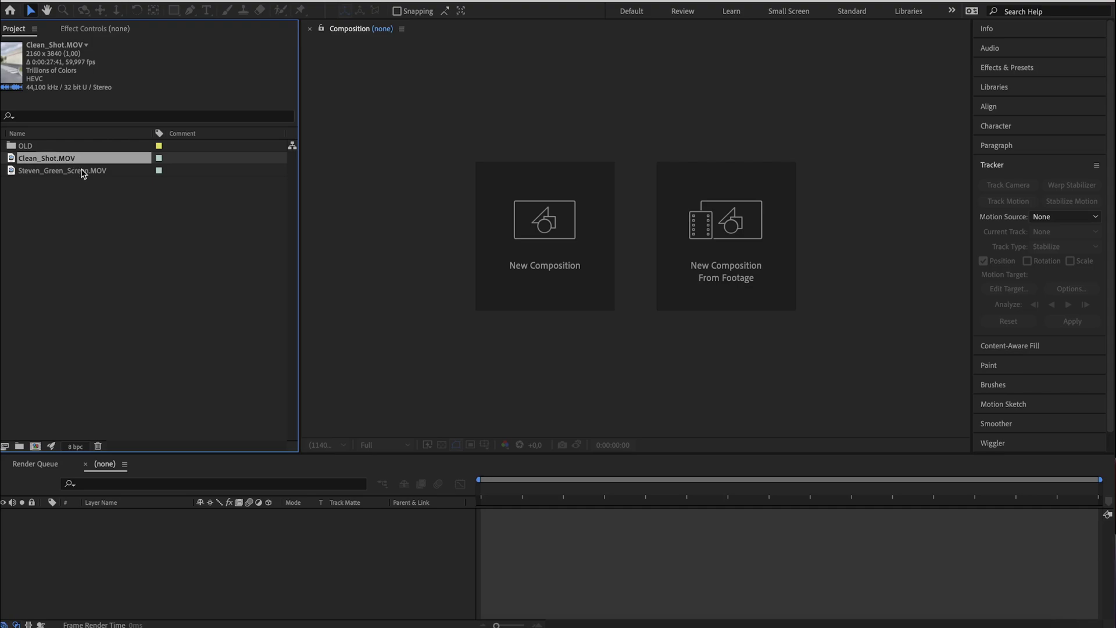
Step: Create a new composition from the Clean_Shot.MOV footage
click(70, 170)
click(68, 159)
drag(34, 446, 35, 446)
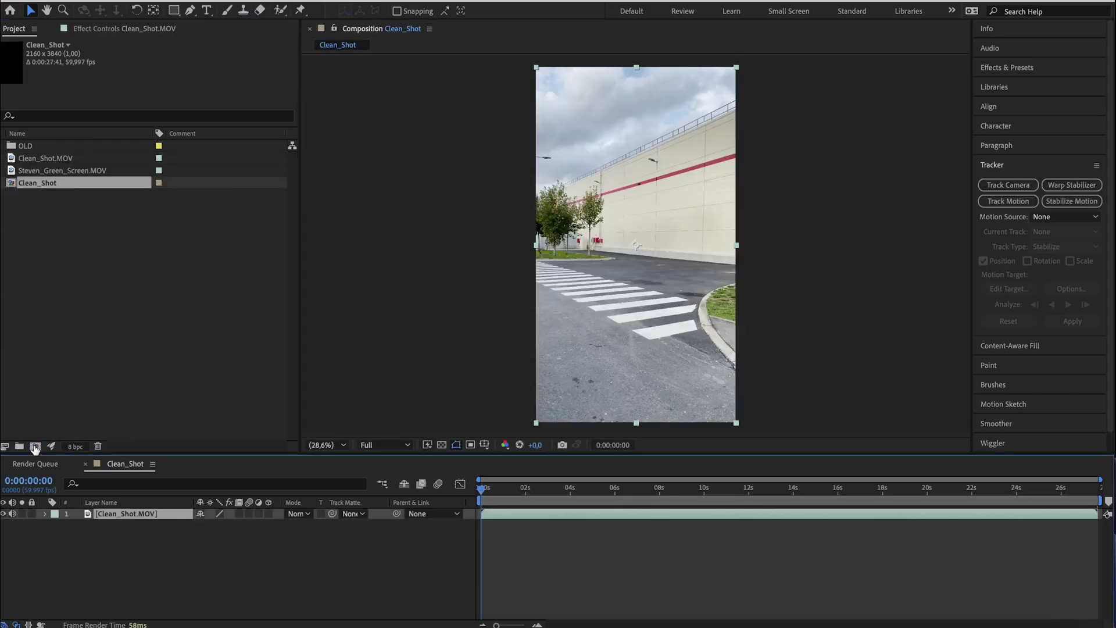
Step: Split the Clean_Shot.MOV layer at about 6 seconds and delete the part after the cut
drag(488, 492, 436, 490)
key(super+shift+d)
key(space)
key(Delete)
Step: Rename the Clean_Shot composition as "Wakanda Forcefield tuto main"
click(40, 188)
key(Return)
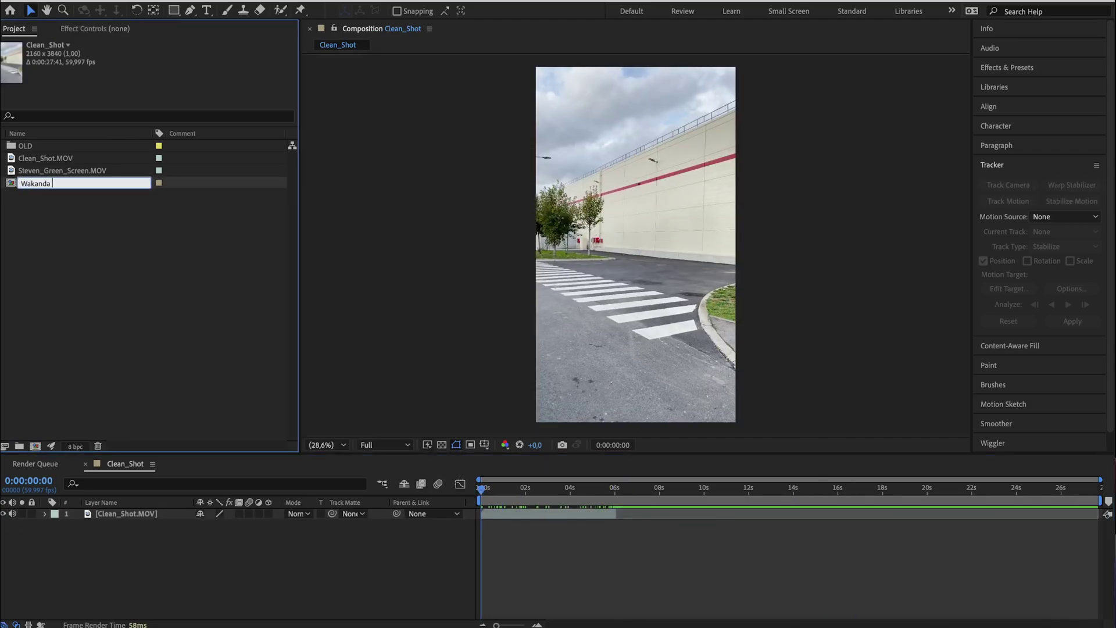
text(Wakanda Forcefield tuto main)
key(Return)
Step: Place the green-screen clip above the clean shot in the composition and cut away its unwanted start and end
click(30, 172)
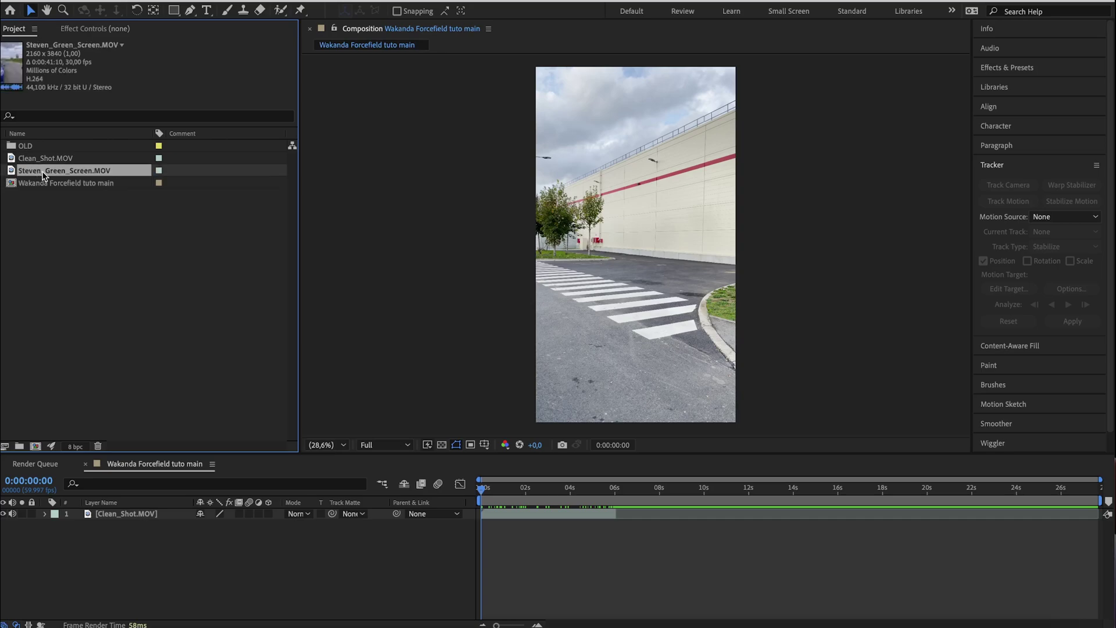
drag(43, 176, 91, 517)
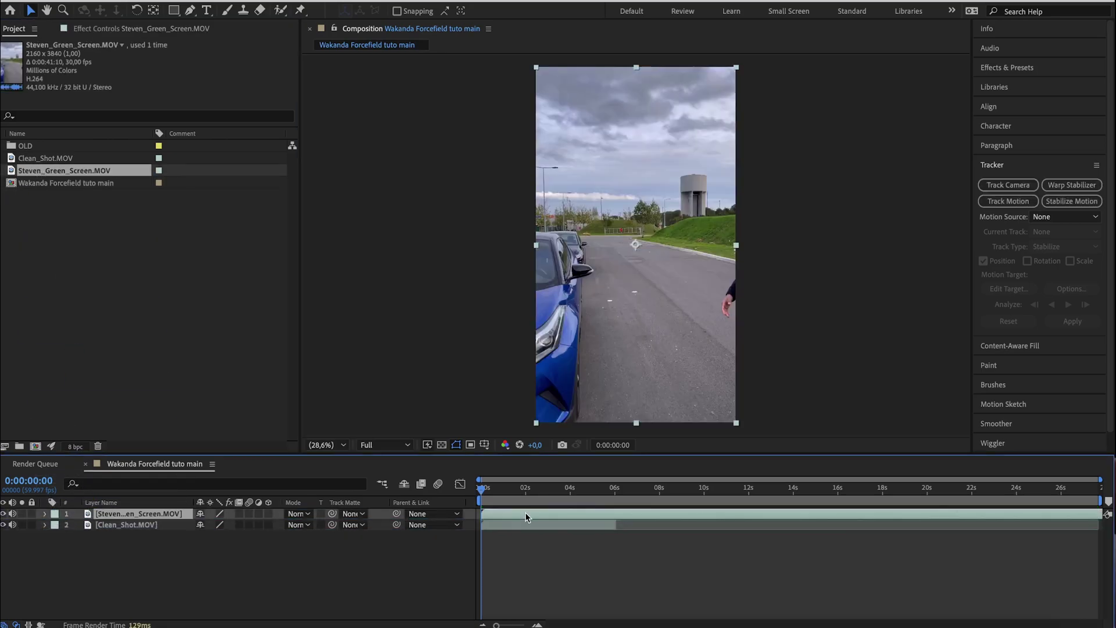
mouse_move(527, 517)
mouse_down()
mouse_move(491, 517)
mouse_move(533, 497)
mouse_move(581, 498)
mouse_move(521, 507)
mouse_up()
key(ctrl+shift+d)
click(175, 524)
key(Delete)
key(ctrl+shift+d)
key(Delete)
Step: Mute both clips and shorten the clean shot and the work area to the end of the green-screen clip
click(12, 514)
click(12, 525)
click(581, 496)
drag(615, 525, 582, 524)
drag(1100, 500, 595, 513)
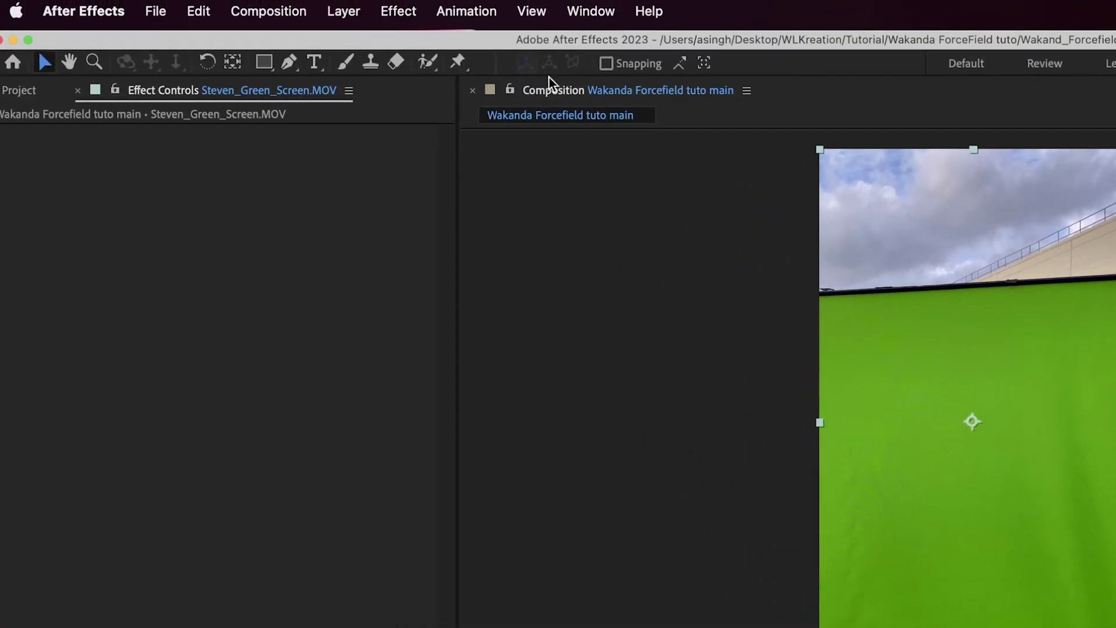
Step: Apply Track in Boris FX Mocha to the green-screen layer and launch Mocha AE
click(471, 13)
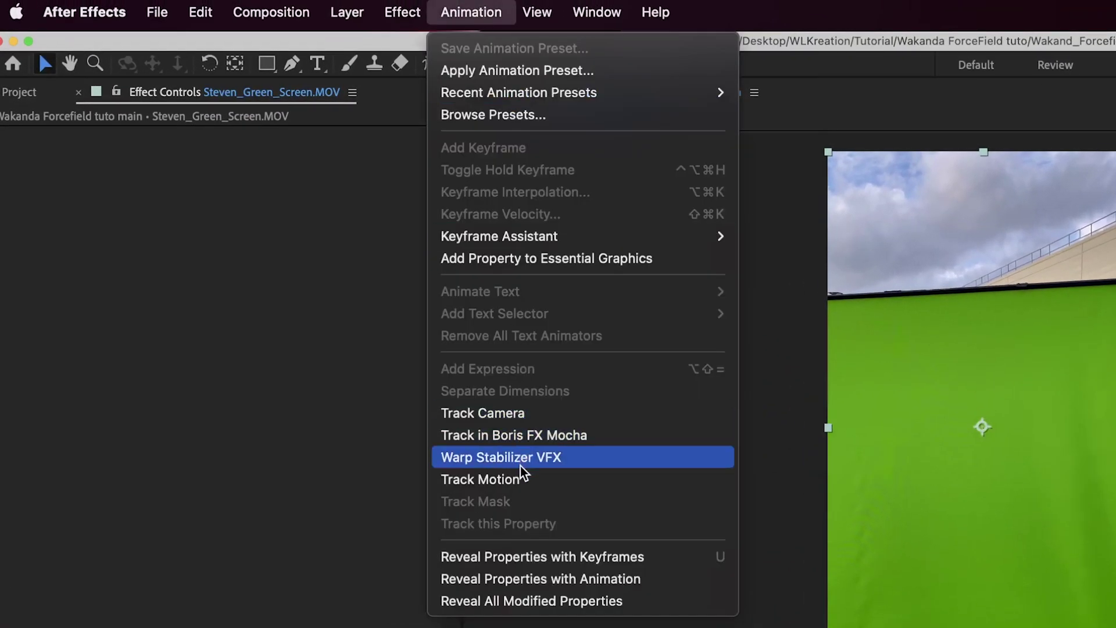
click(507, 437)
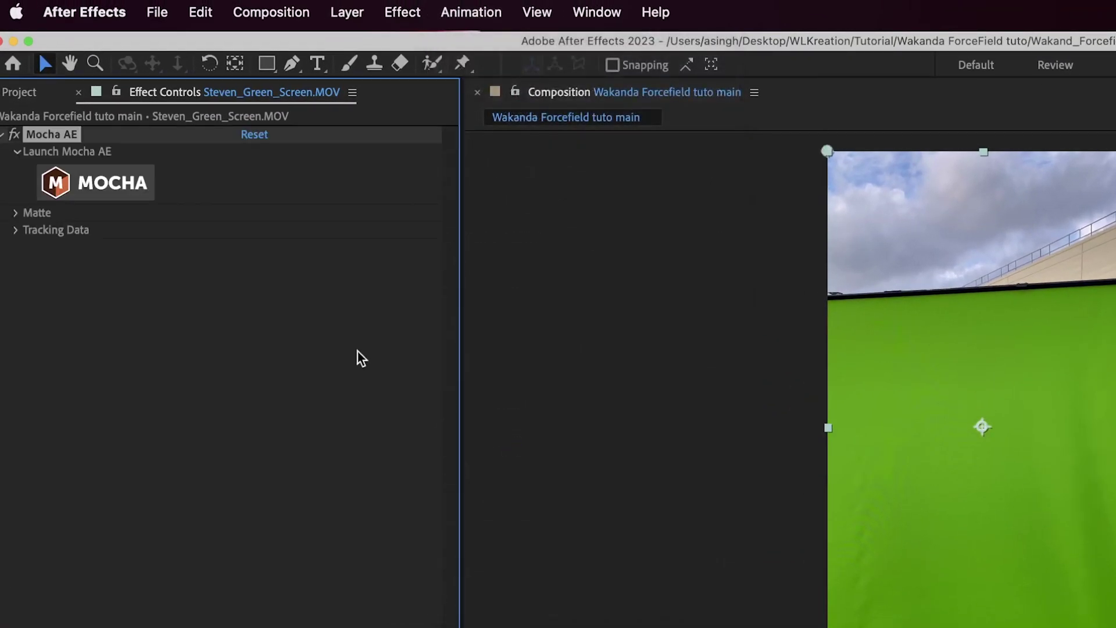
click(95, 182)
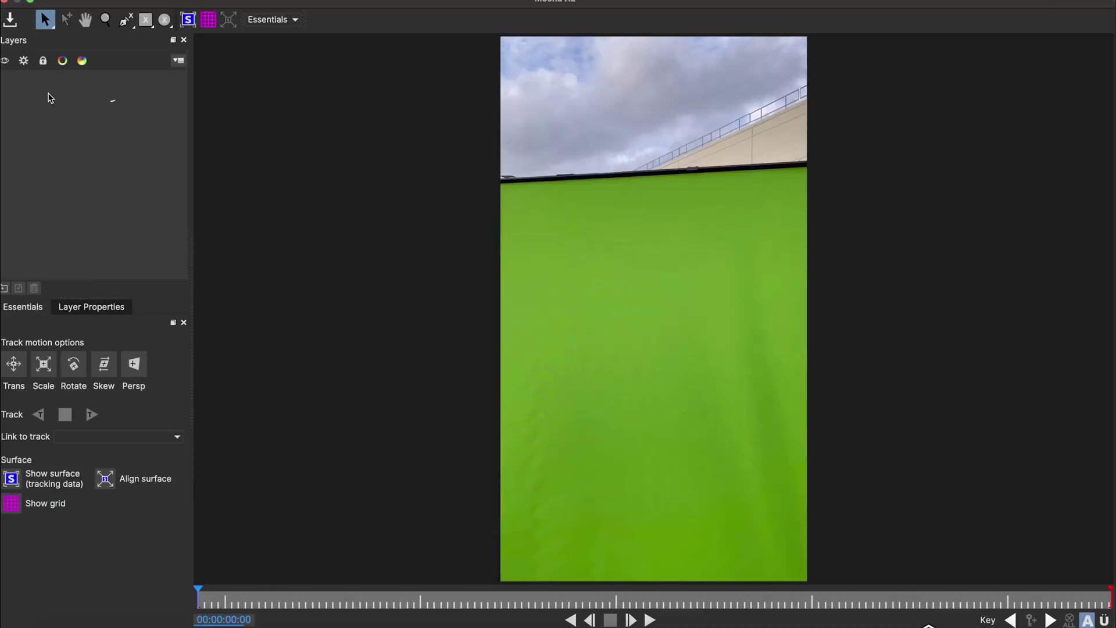
Step: Draw a spline shape around the building's roofline above the green screen, track it forward through the clip, and close Mocha
click(125, 20)
click(799, 99)
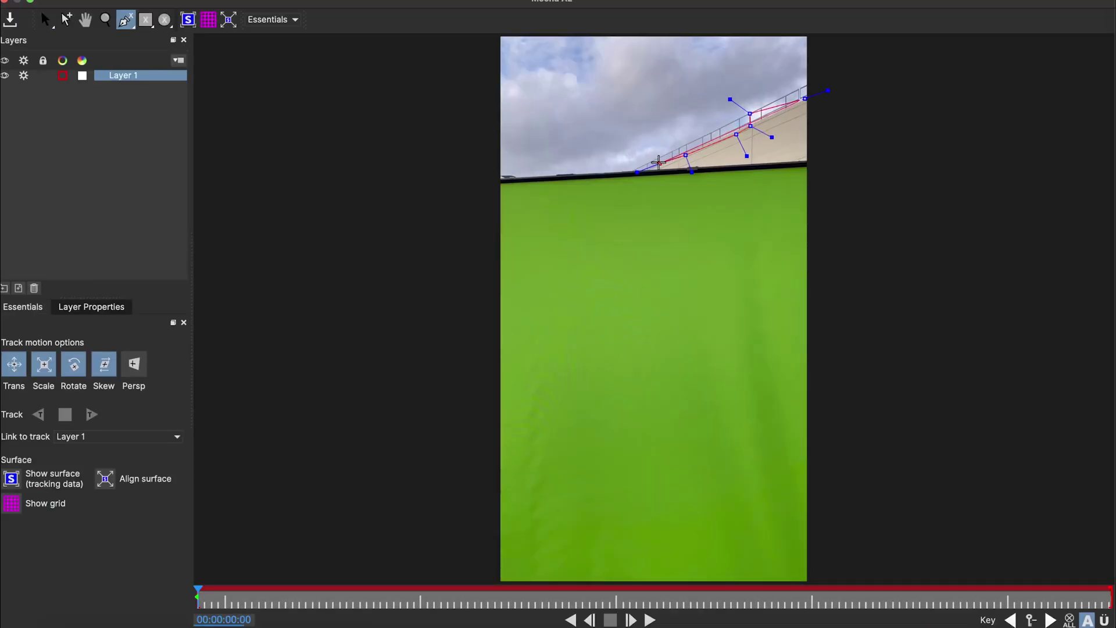
click(91, 414)
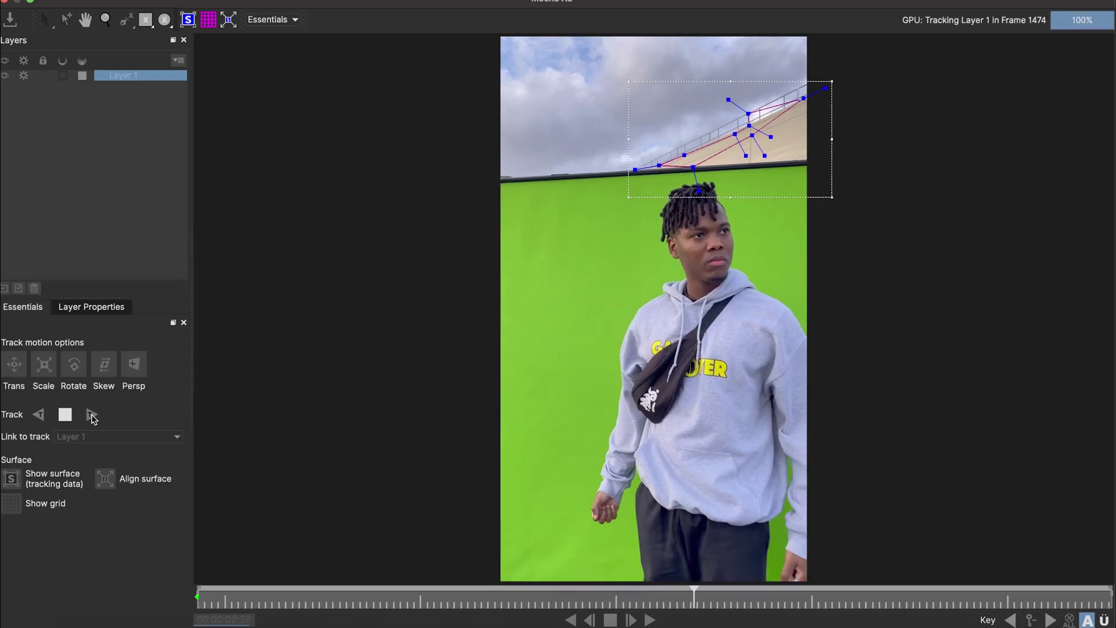
click(5, 1)
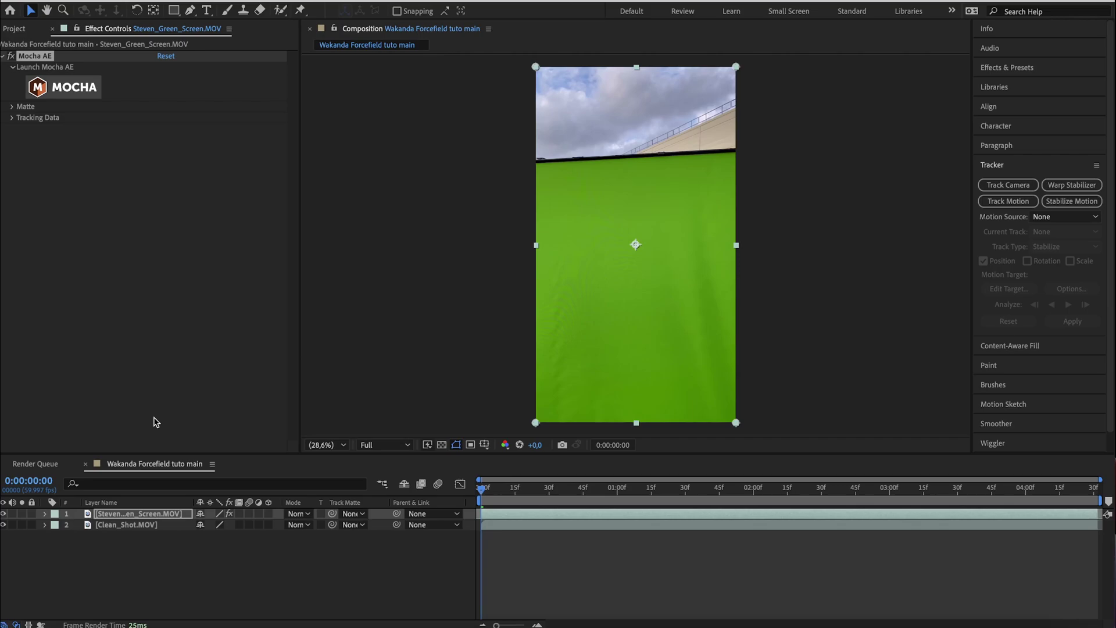
Step: Add a null object to the composition and name it "tracking data"
right_click(157, 559)
mouse_move(179, 461)
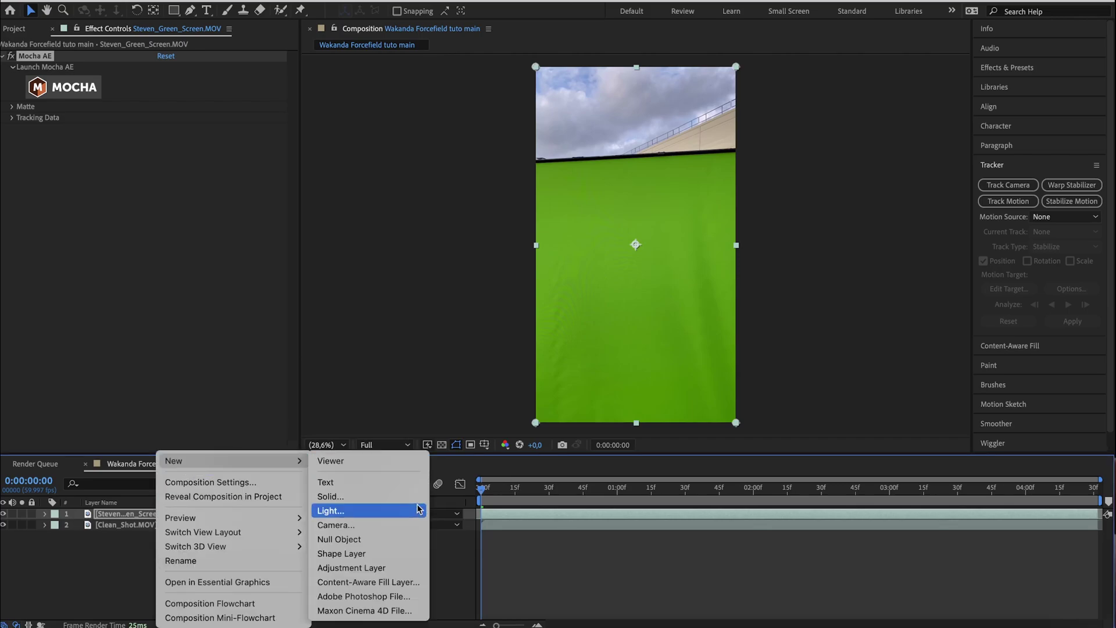
click(328, 541)
key(Return)
text(tracking data)
key(Return)
Step: Create track data for the green-screen layer's Mocha AE effect from the tracked Layer 1
click(133, 526)
click(33, 91)
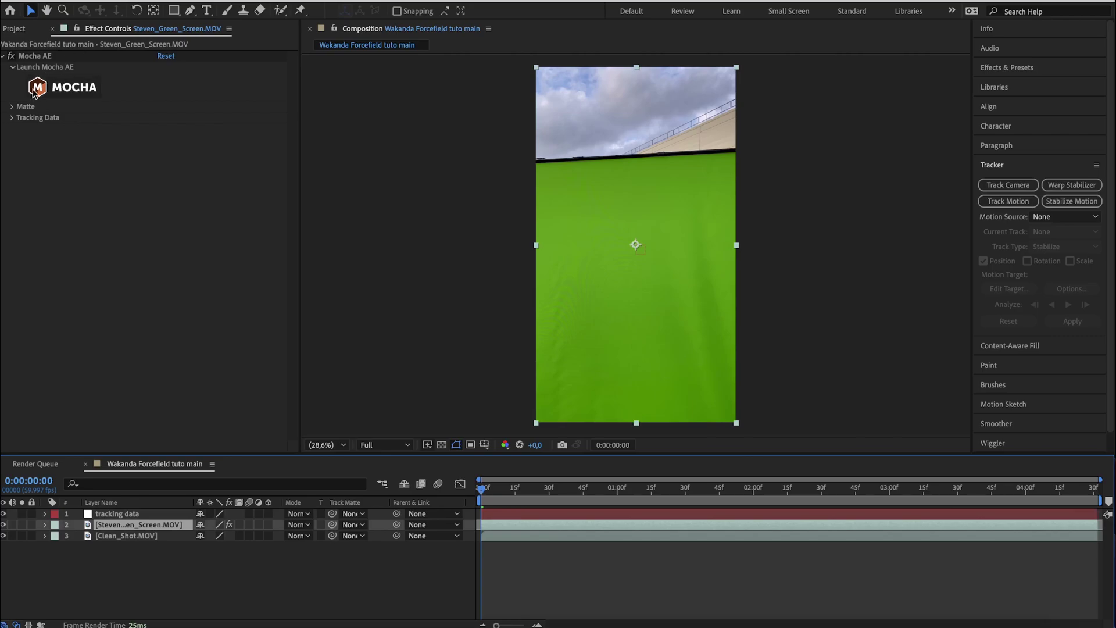
click(11, 117)
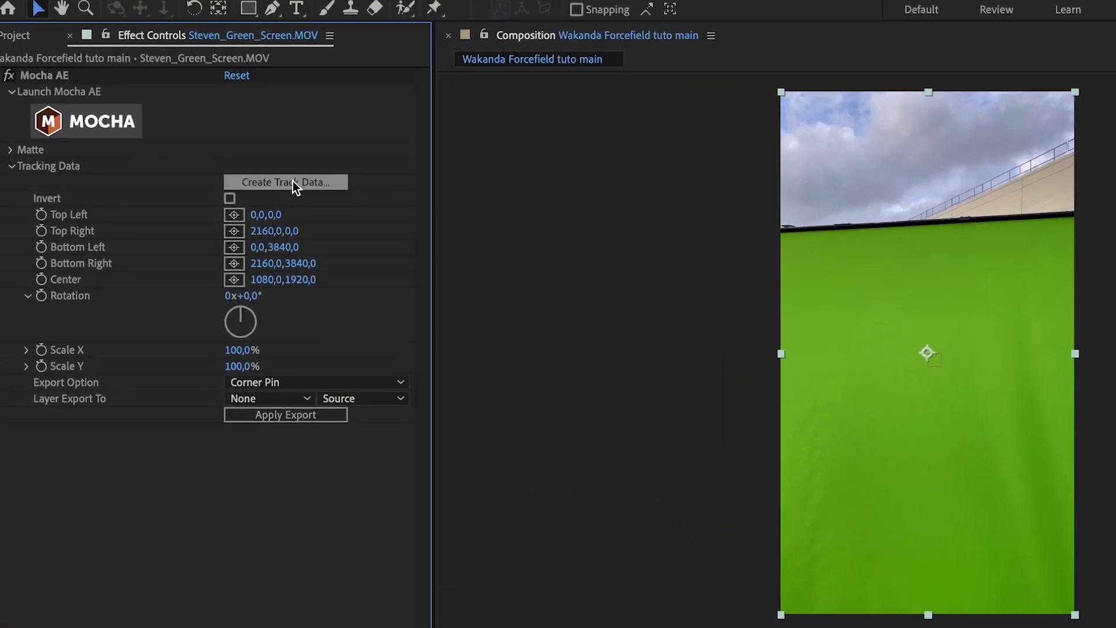
click(292, 182)
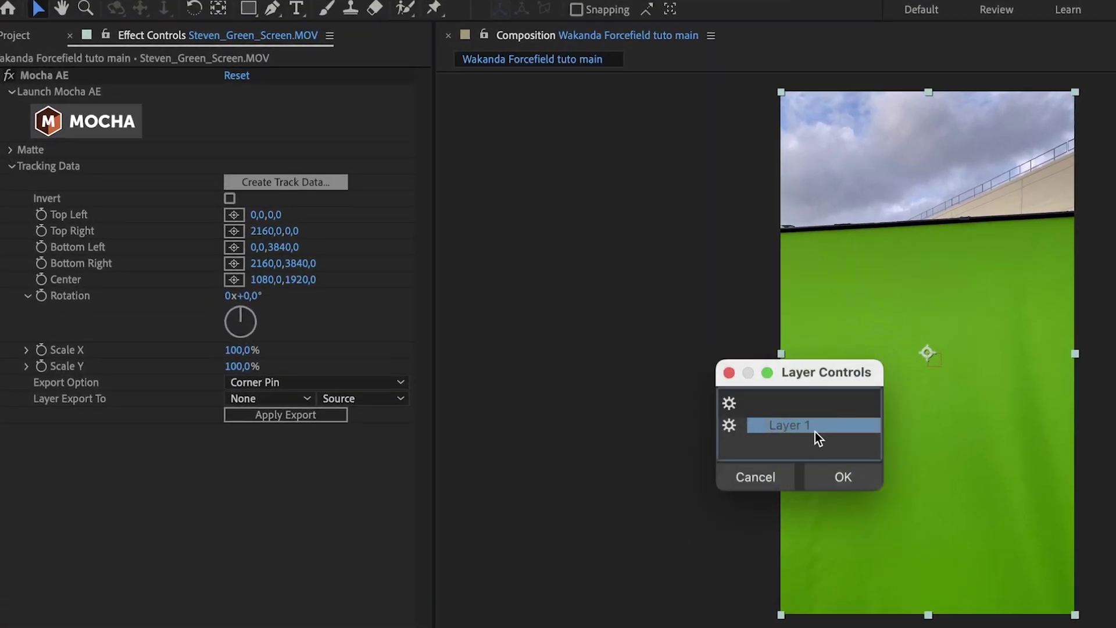
click(830, 481)
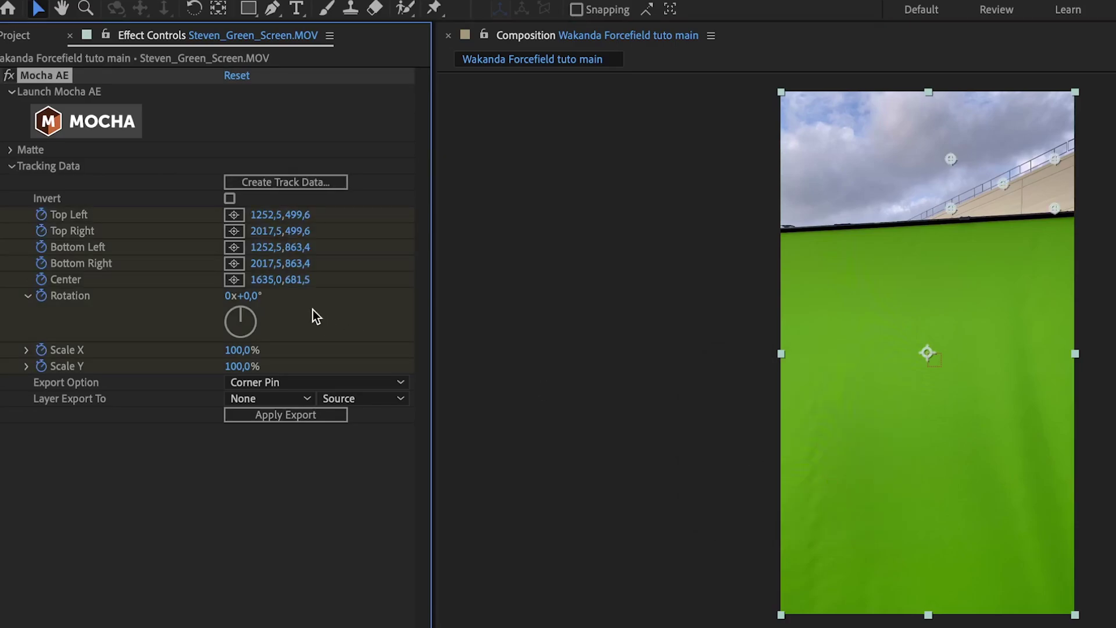
Step: Export the Mocha track as Transform to the "tracking data" null and parent Clean_Shot.MOV to that null
click(290, 382)
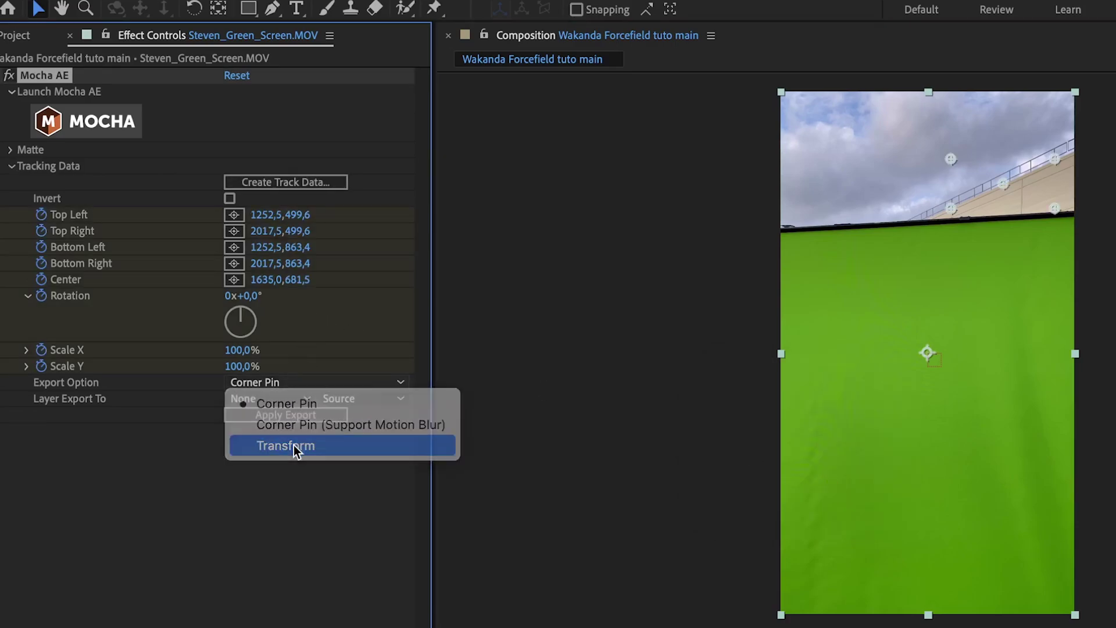
click(295, 447)
click(274, 400)
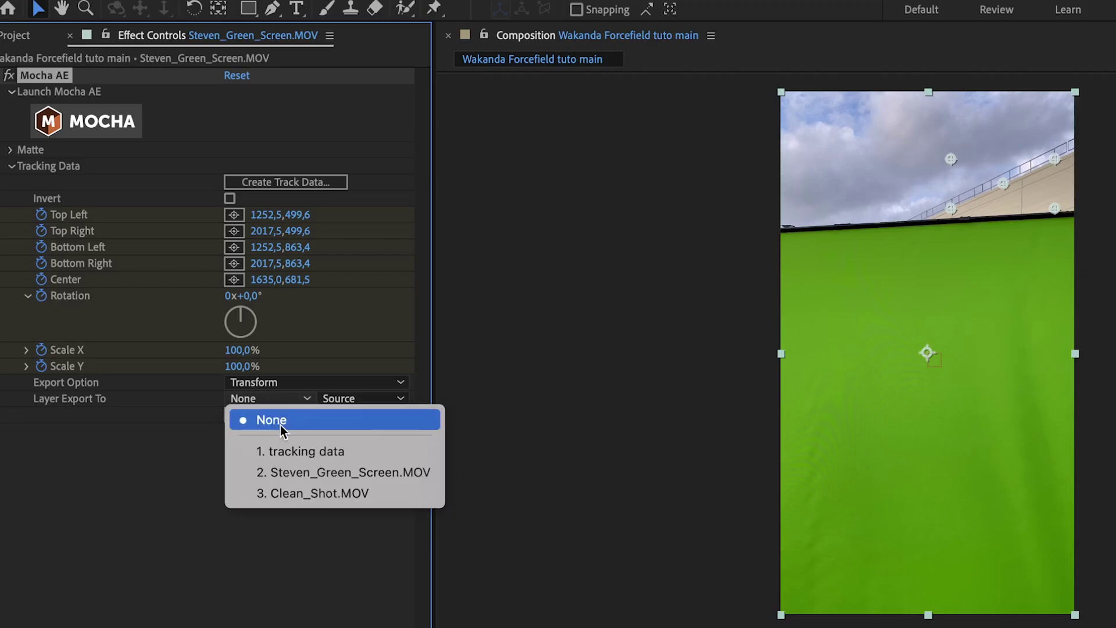
click(293, 452)
click(343, 415)
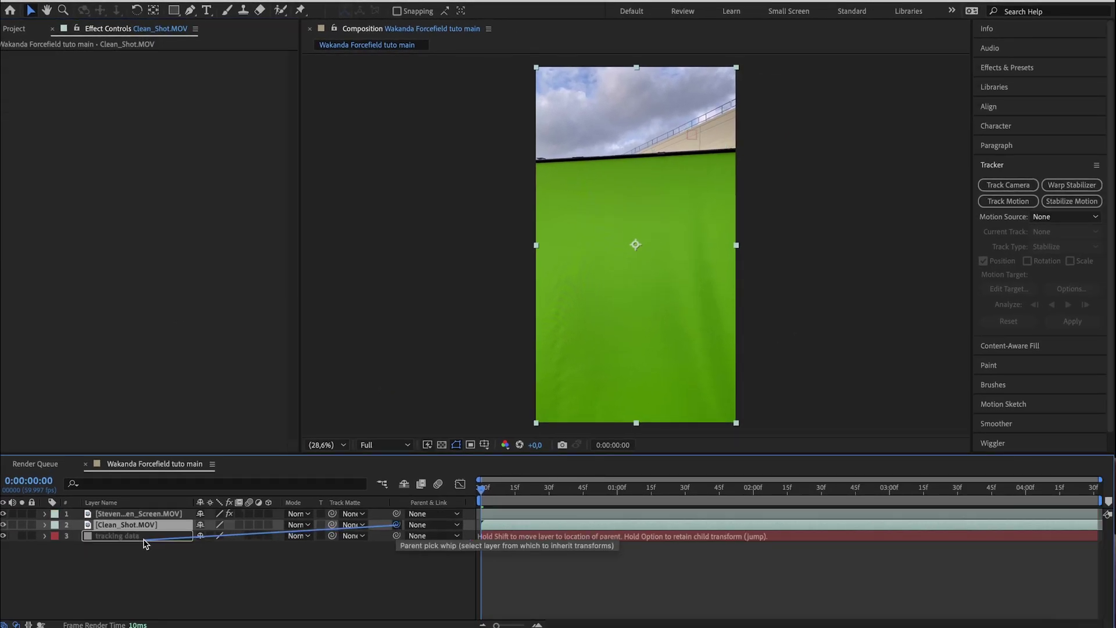
drag(145, 536, 137, 536)
Step: Mask the green-screen layer around the green backdrop and key out the sampled green with Keylight (1.2)
click(770, 431)
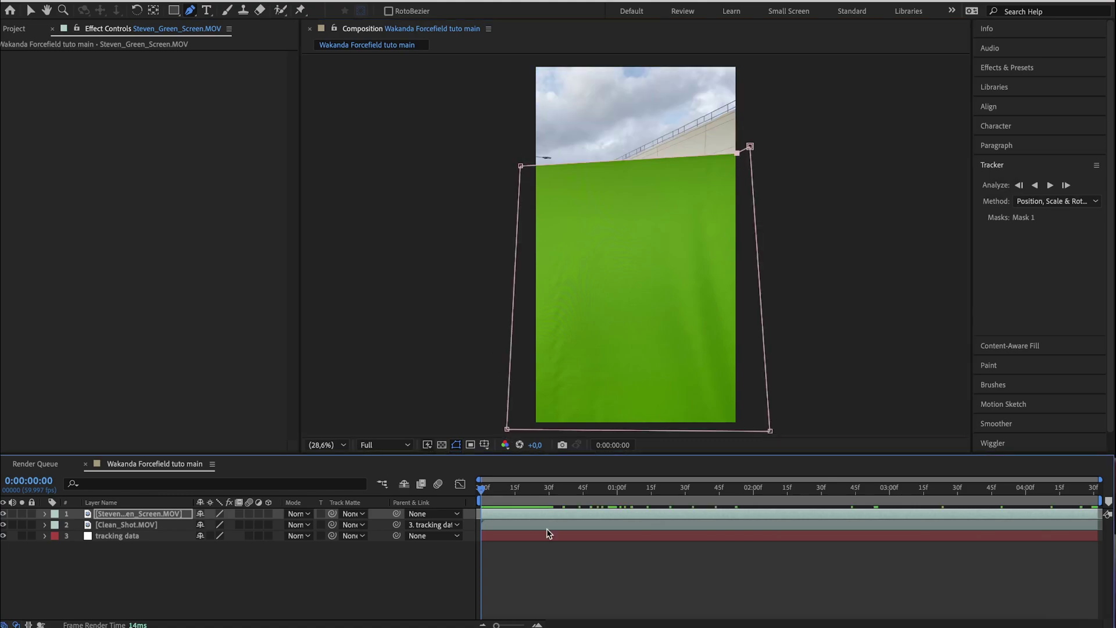
click(536, 514)
key(ctrl+space)
text(key)
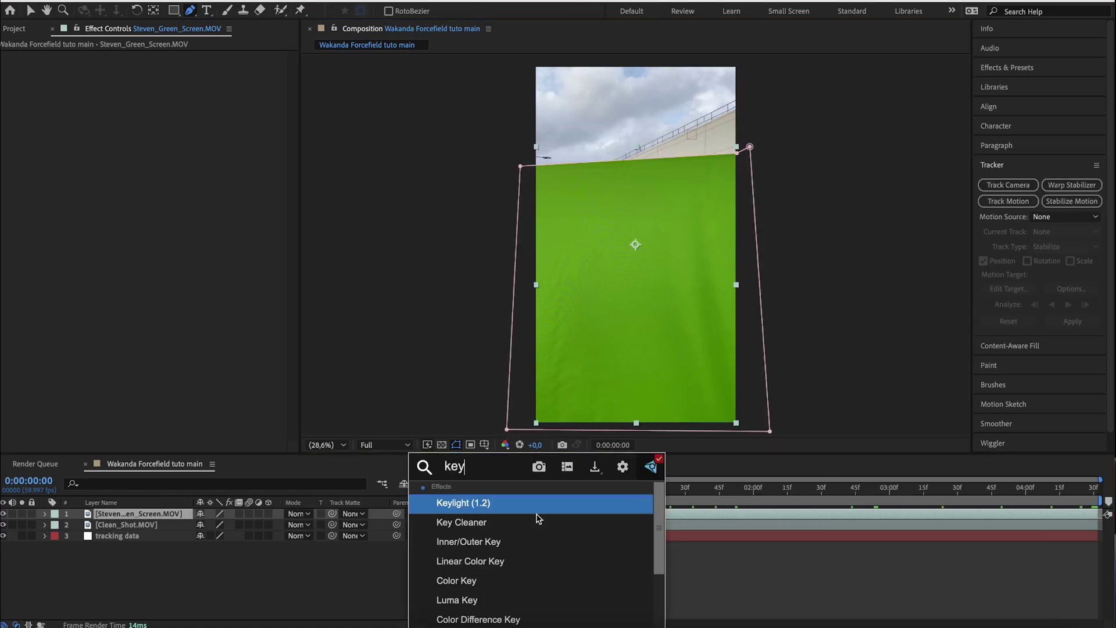
key(Return)
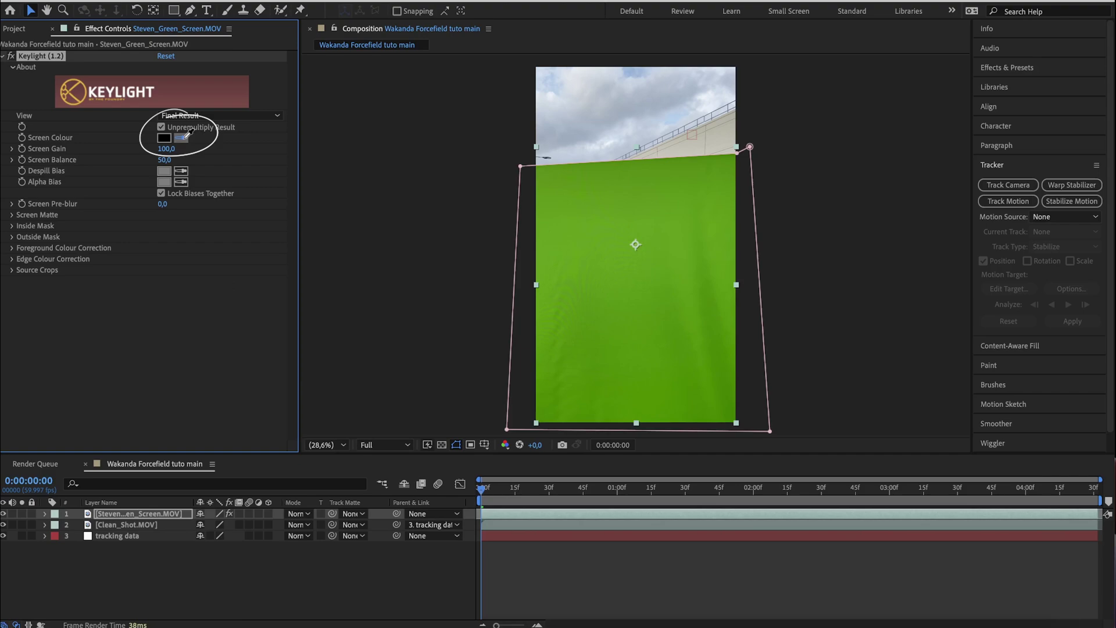
click(572, 203)
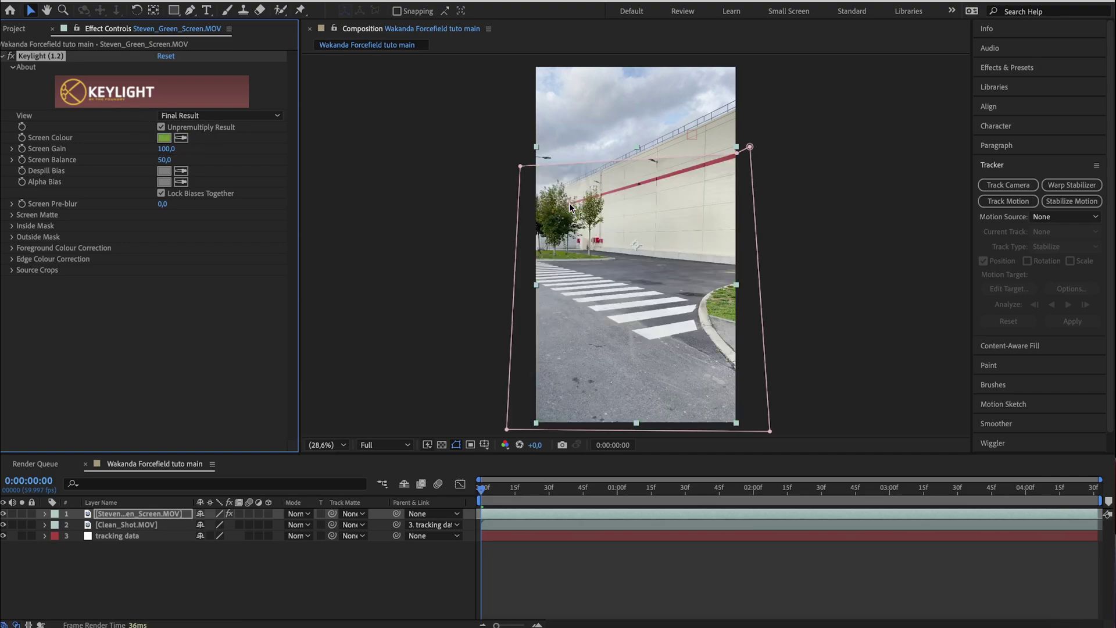
Step: At 0:00:01:21, set the Keylight view to Screen Matte and the Screen Balance to 85
drag(567, 493, 666, 495)
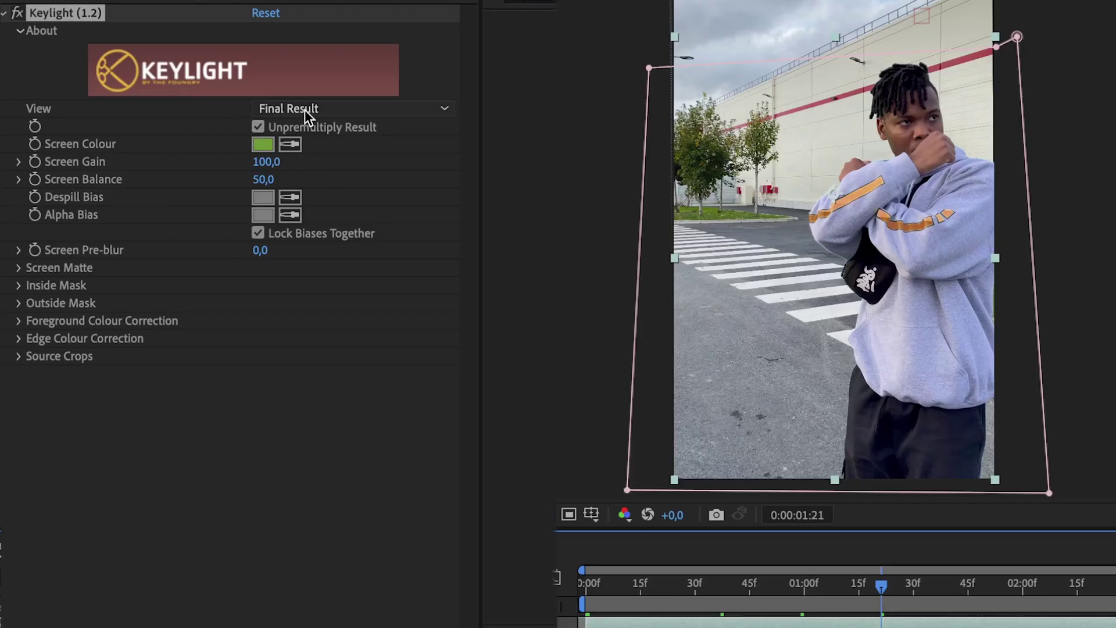
click(191, 116)
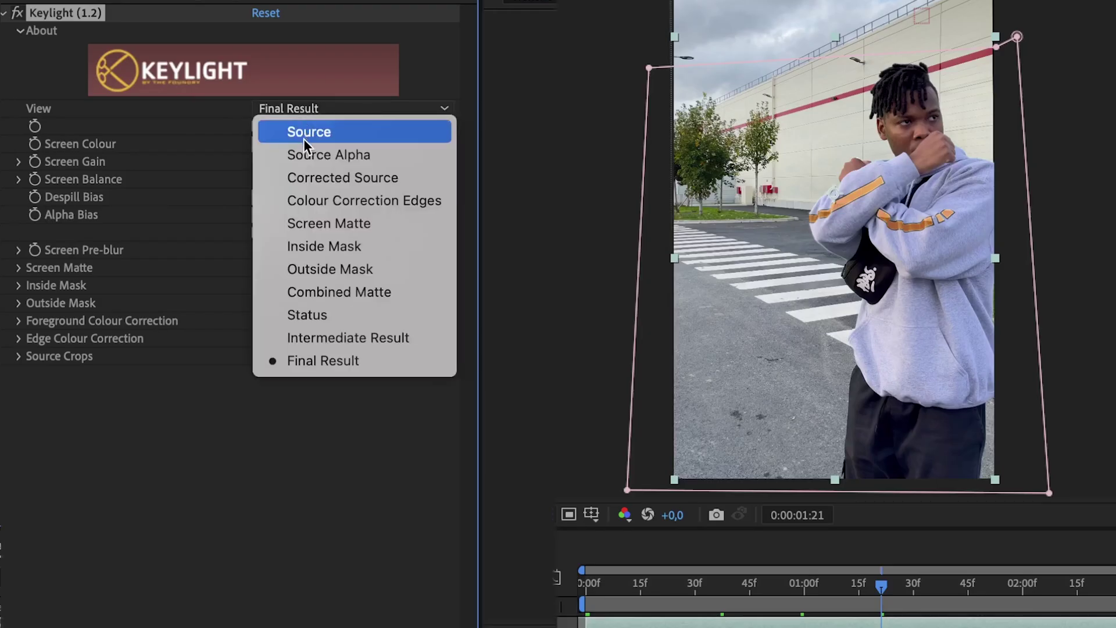
click(322, 222)
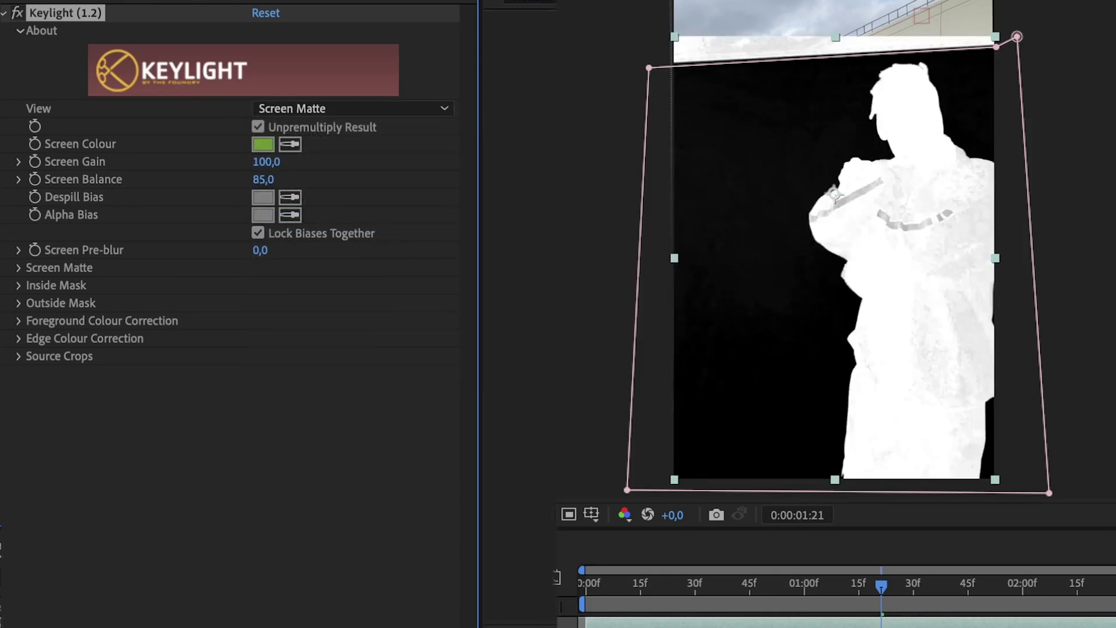
Step: Refine Keylight's Screen Matte with Clip Black 20, Clip White 29, Clip Rollback 1,3 and Screen Softness 4
click(18, 268)
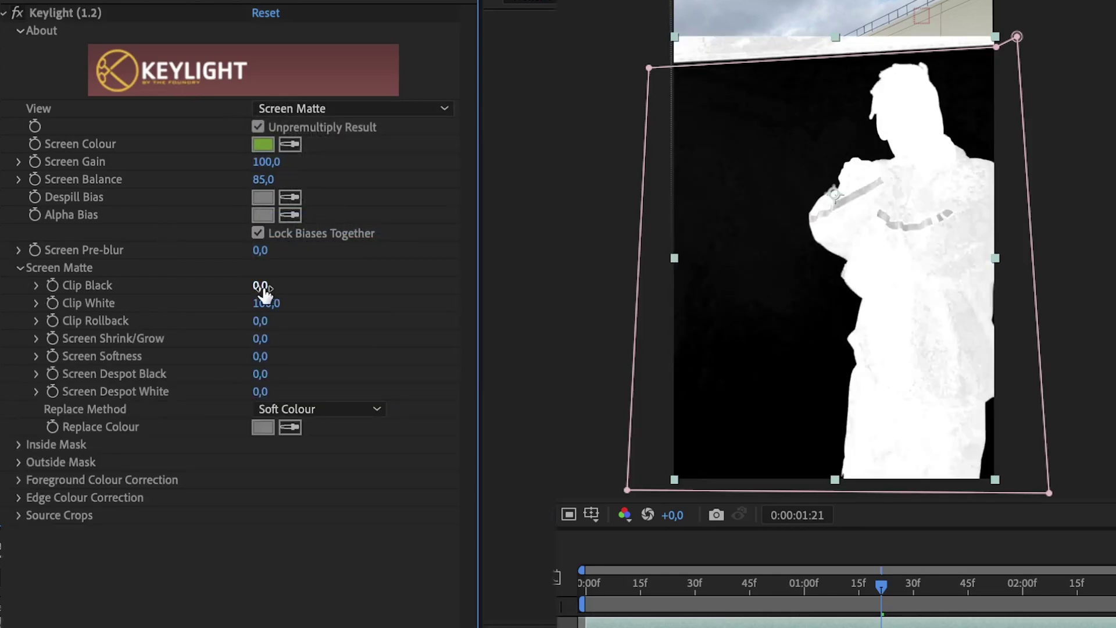
drag(265, 285, 276, 285)
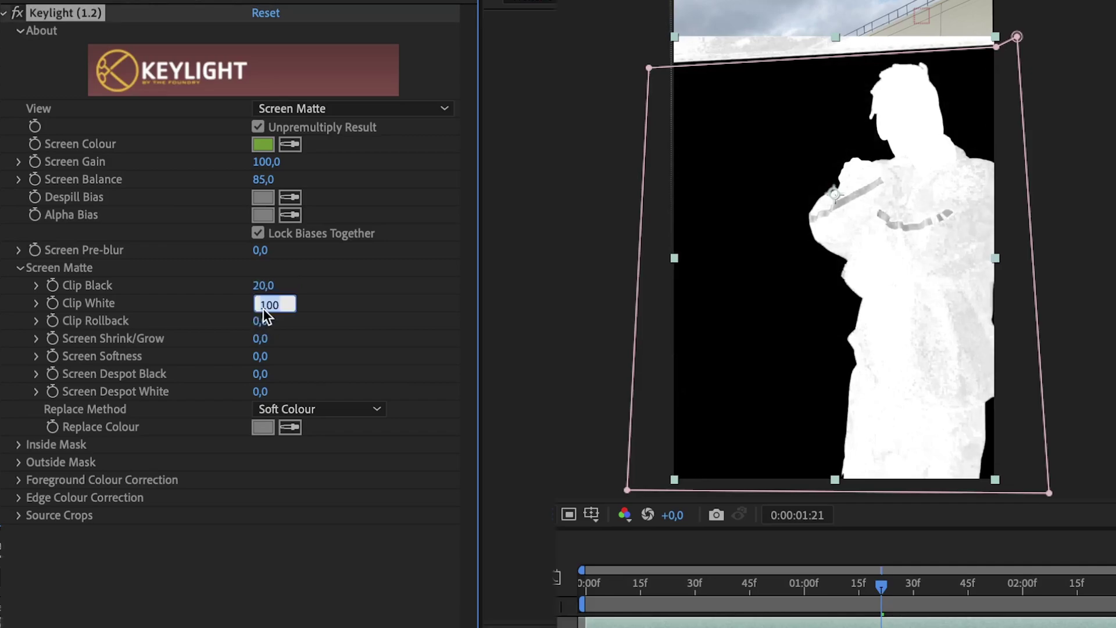
text(29)
key(Return)
text(1)
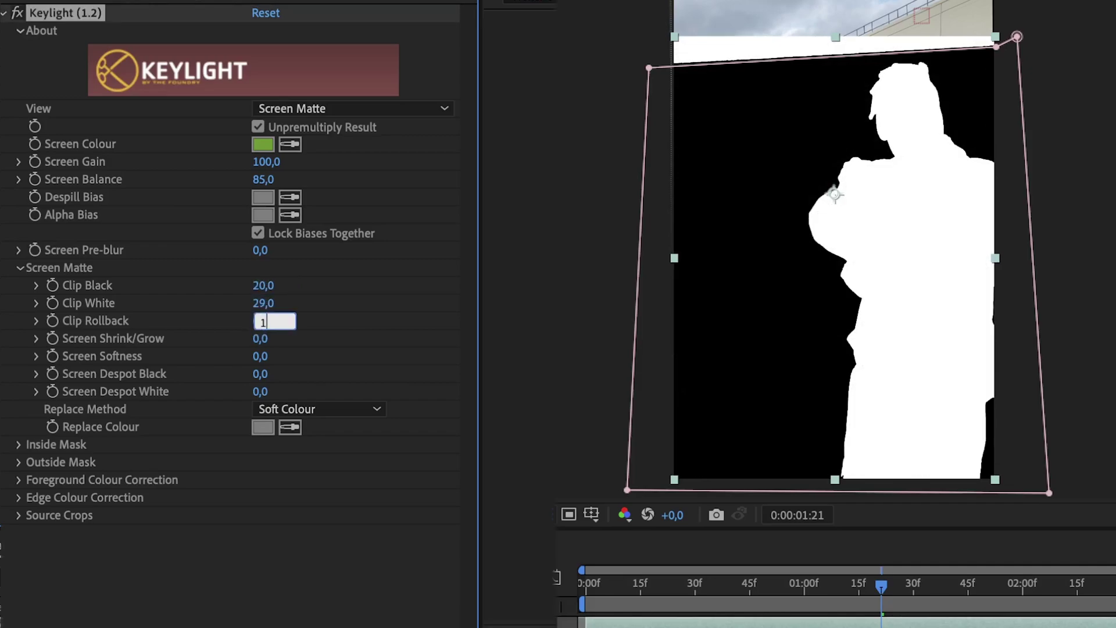
text(,3)
key(Return)
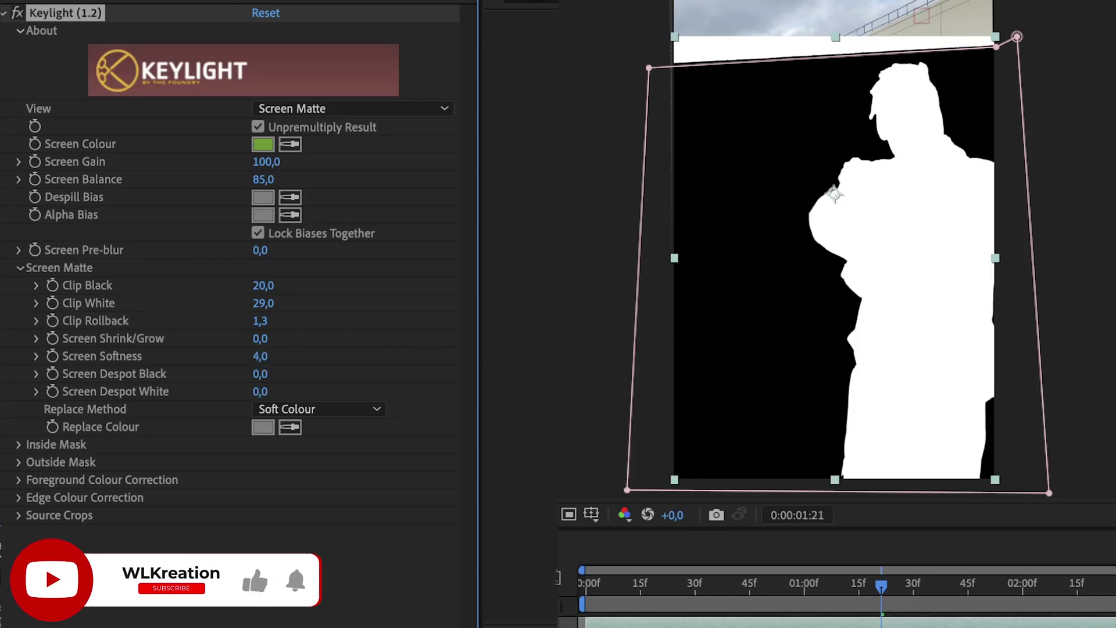
Step: Return the Keylight view to Final Result and scrub through the composite to check the key
click(324, 109)
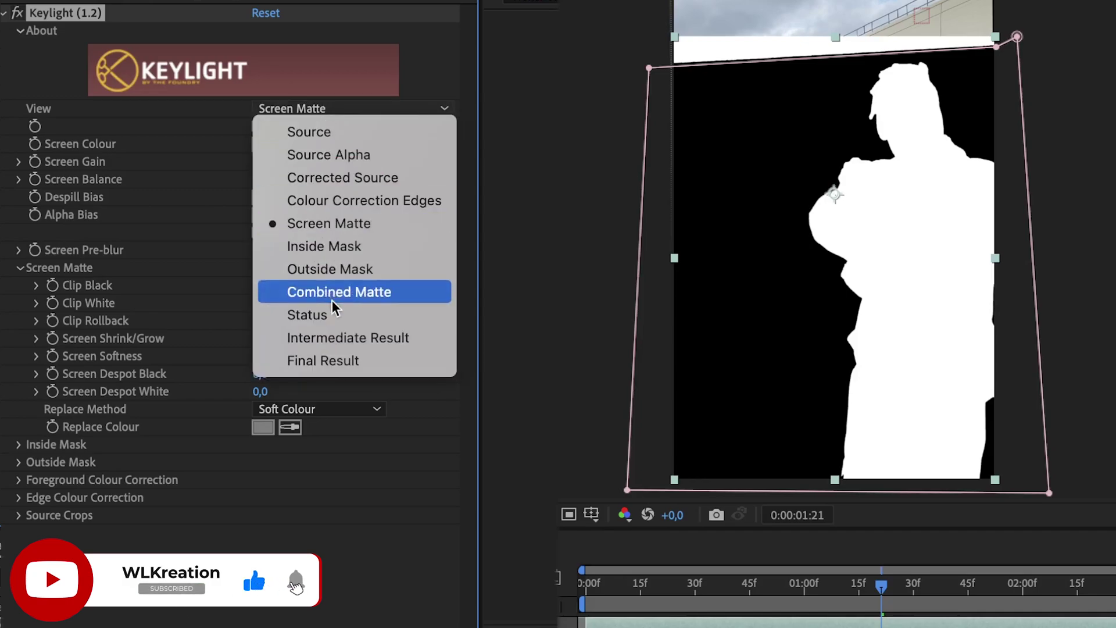
click(335, 358)
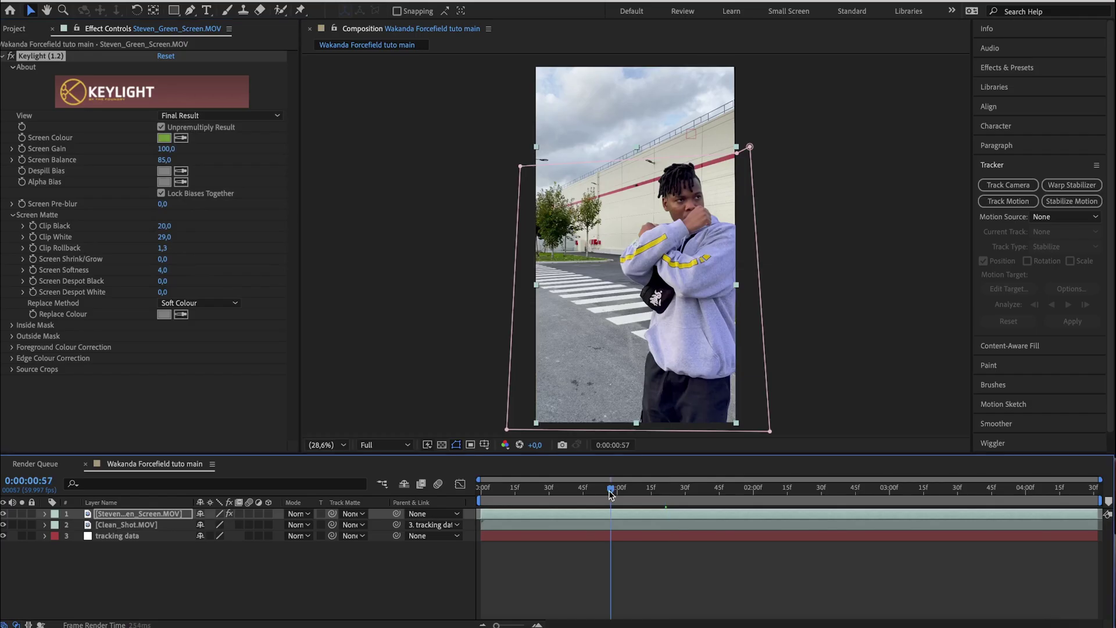
drag(795, 588, 957, 588)
drag(714, 494, 775, 499)
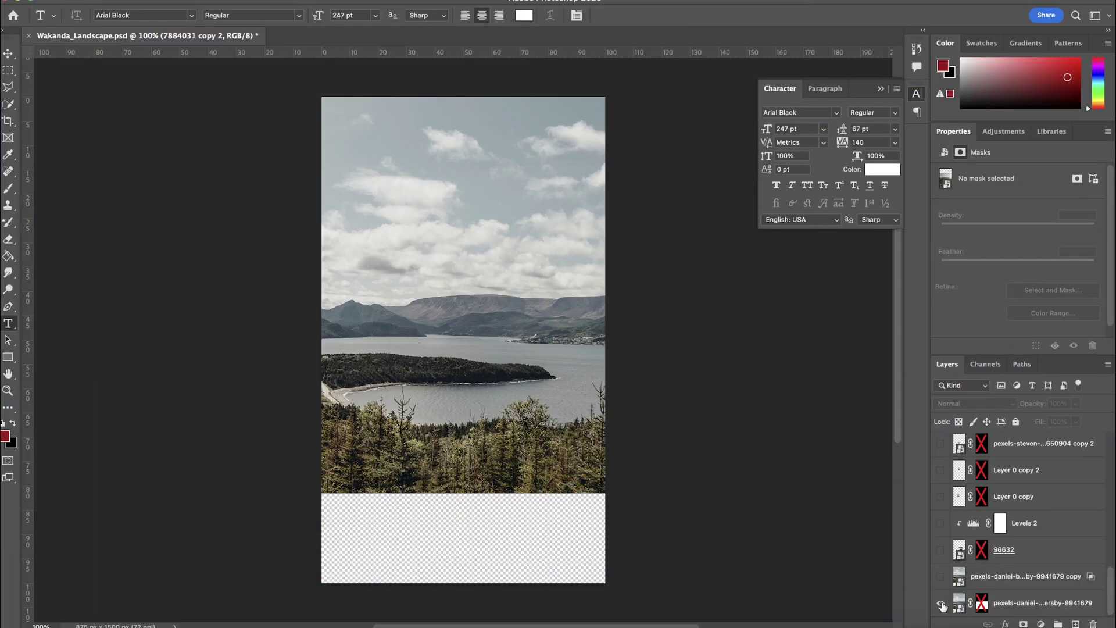
Step: Switch to Photoshop and enable the layer mask on the bottom landscape layer of Wakanda_Landscape.psd
right_click(982, 603)
click(1024, 490)
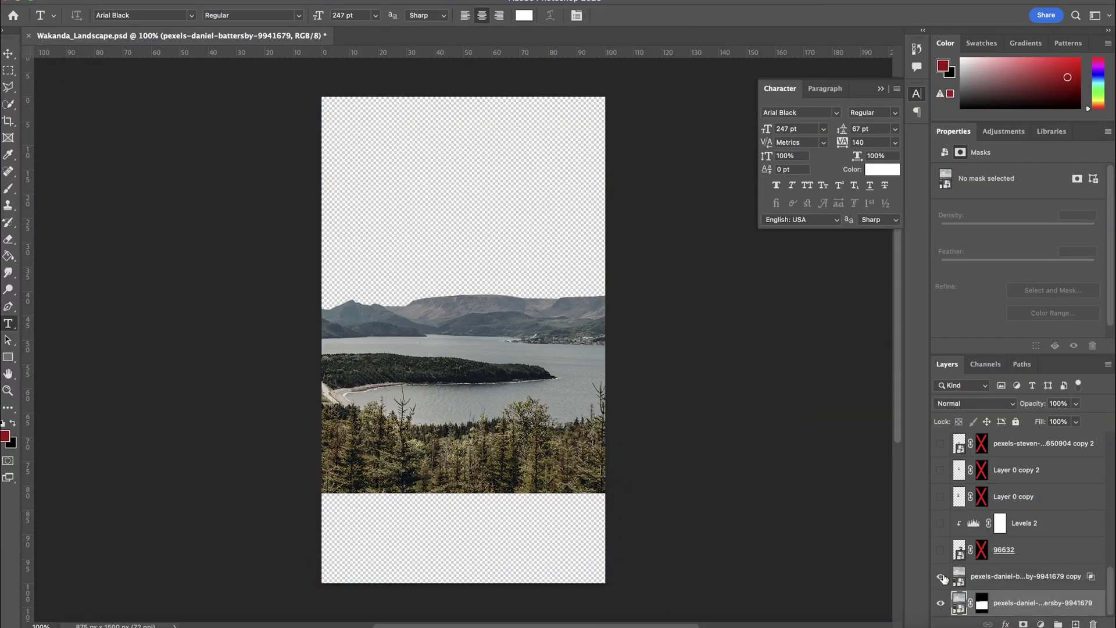
Step: Show the statue layer 96632 with its mask enabled, together with its clipped Levels 2 adjustment
click(941, 549)
click(983, 549)
click(941, 523)
click(1000, 524)
click(973, 524)
key(super+plus)
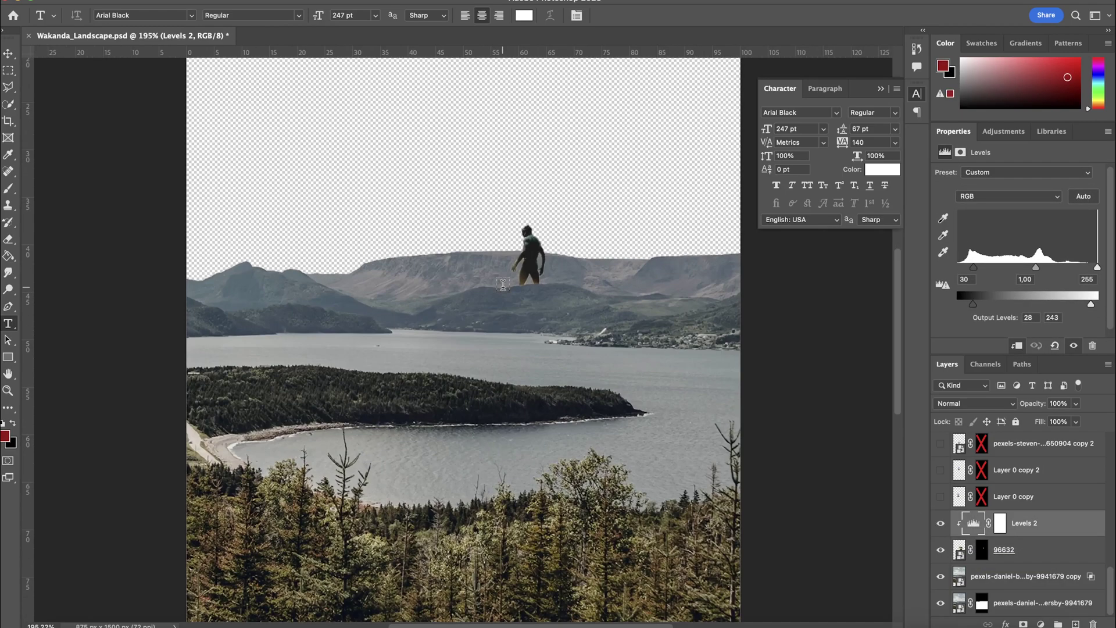
Step: Show the tower layers Layer 0 copy and Layer 0 copy 2 with their layer masks enabled
scroll(503, 285, up, 3)
scroll(738, 431, down, 5)
key(v)
click(941, 497)
click(983, 496)
click(941, 470)
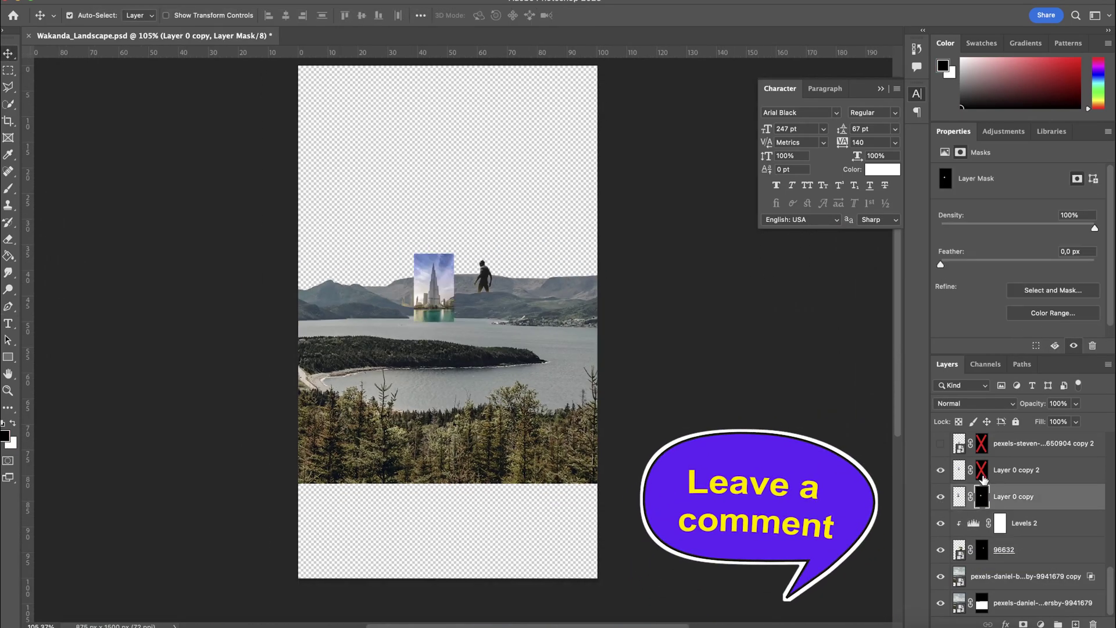
click(982, 470)
Step: Show pexels-steven...650904 copy 2 and pexels-nancy-bourque-1209978 with their masks enabled, together with the clipped Levels 4 adjustment
scroll(982, 477, up, 4)
click(941, 532)
click(982, 531)
click(941, 505)
click(982, 506)
click(941, 510)
click(974, 511)
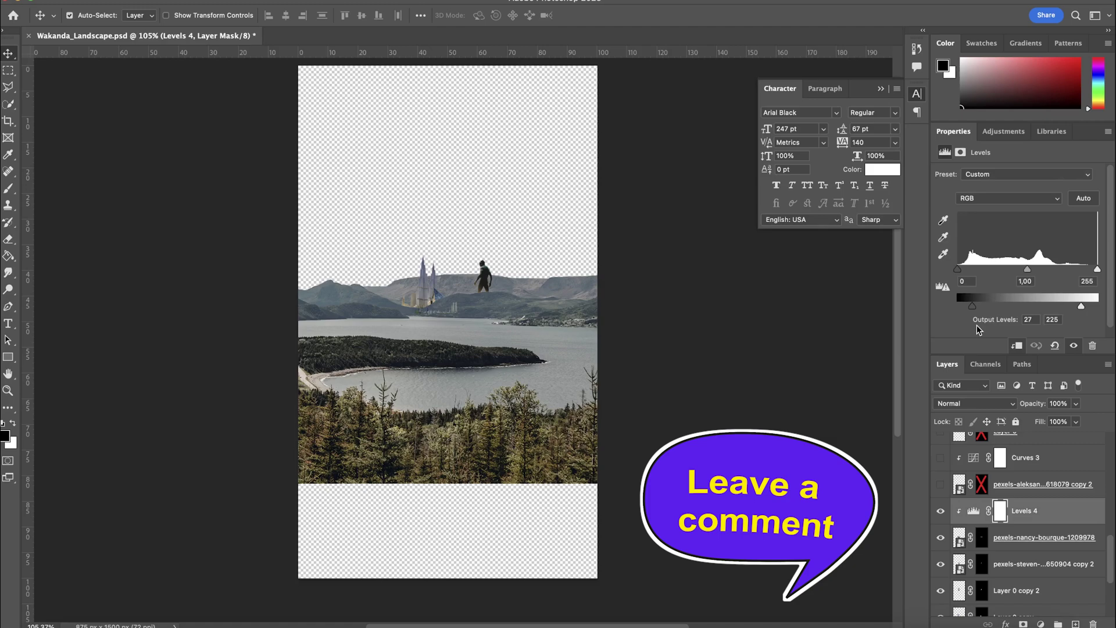
Step: Show pexels-aleksan...618079 copy 2 with its mask enabled, together with its clipped Curves 3 adjustment
click(940, 484)
shift+click(982, 484)
click(941, 457)
click(974, 457)
Step: Show Layer 0 with its mask enabled, together with its clipped Curves 1, Levels 1 and Hue/Saturation 1 adjustments
scroll(1017, 511, up, 3)
click(941, 499)
shift+click(982, 499)
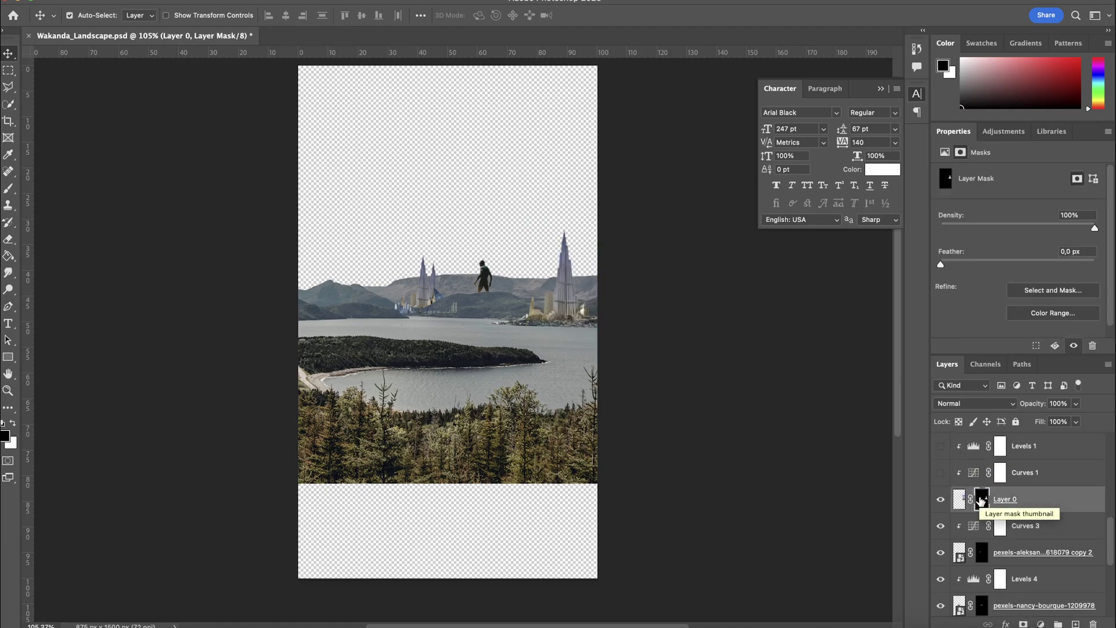
click(941, 472)
click(973, 473)
scroll(971, 473, up, 1)
click(941, 468)
click(973, 468)
scroll(973, 469, up, 2)
click(941, 470)
click(973, 470)
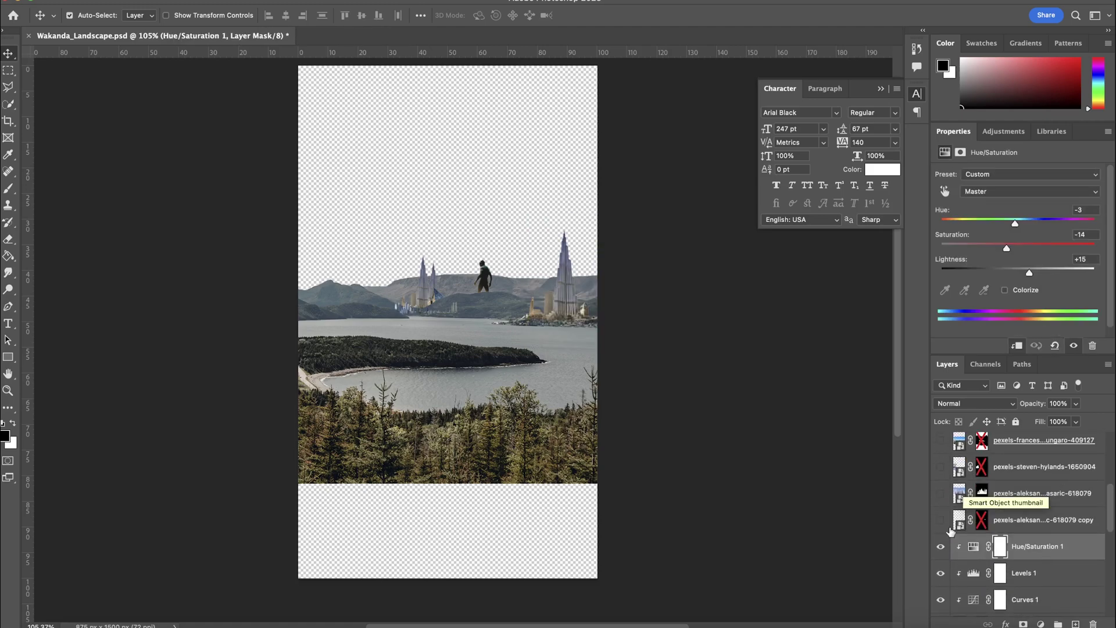
Step: Show pexels-aleksan...c-618079 copy and pexels-steven-hylands-1650904 with their layer masks enabled
click(941, 520)
shift+click(982, 520)
click(941, 493)
click(941, 493)
click(941, 466)
shift+click(983, 467)
Step: Show pexels-frances...ungaro-409127 with its mask enabled, together with its clipped Curves 4 copy and Levels 3 copy adjustments
scroll(977, 468, up, 2)
click(941, 498)
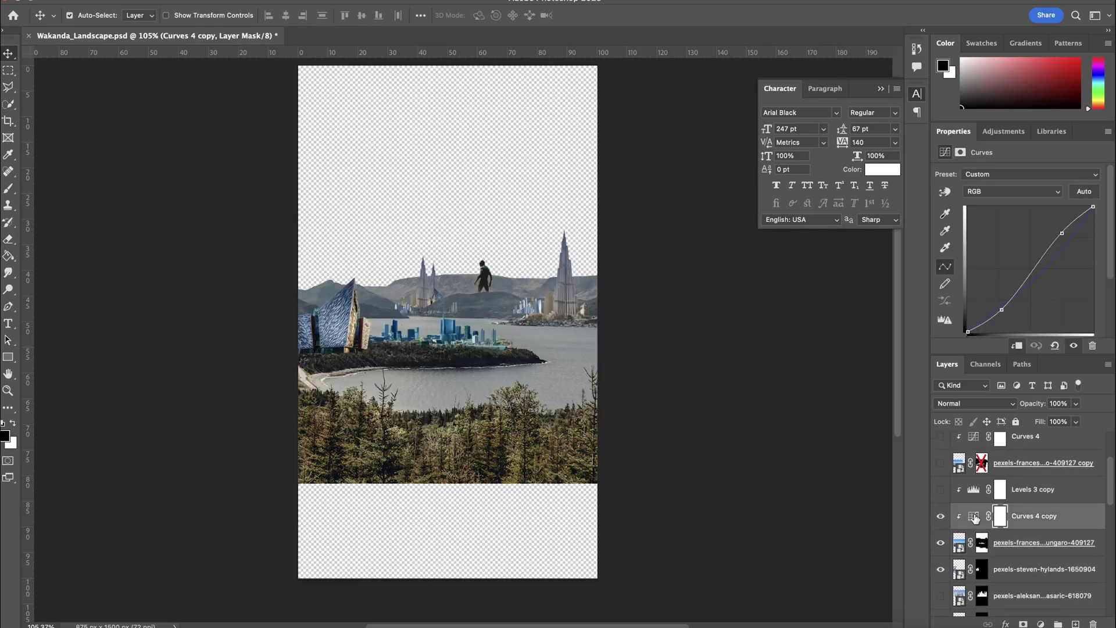
click(941, 489)
click(974, 489)
Step: Show pexels-frances...o-409127 copy with its mask enabled, together with its clipped Curves 4 and Levels 3 adjustments
scroll(972, 492, up, 3)
click(941, 514)
shift+click(982, 514)
click(941, 509)
click(974, 509)
click(941, 482)
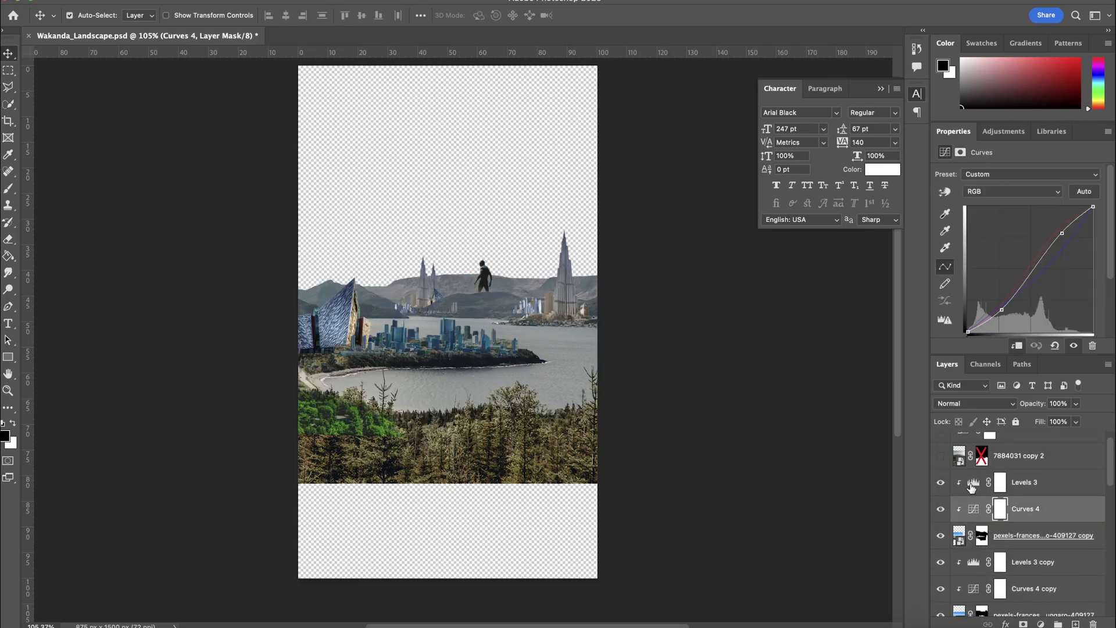
Step: Show the foreground layer 7884031 copy 2 with its mask enabled, and turn on the Curves 5 adjustment above it
click(941, 455)
shift+click(982, 456)
scroll(974, 456, up, 1)
click(941, 446)
click(966, 446)
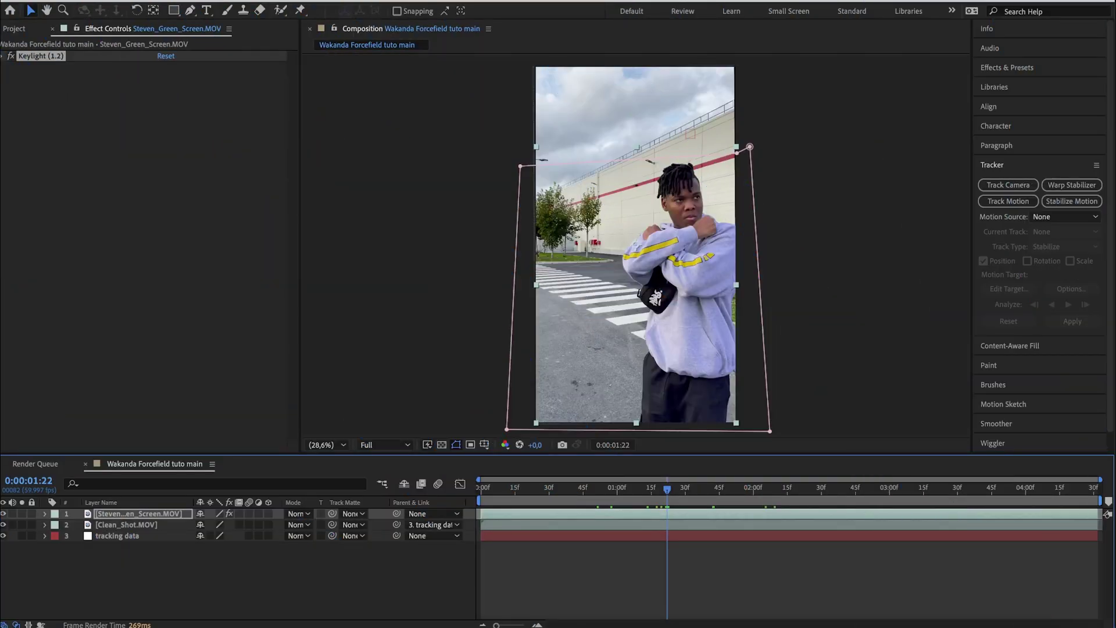
Step: Switch to After Effects and import Wakanda_Landscape.psd as a Composition with Editable Layer Styles
mouse_move(115, 8)
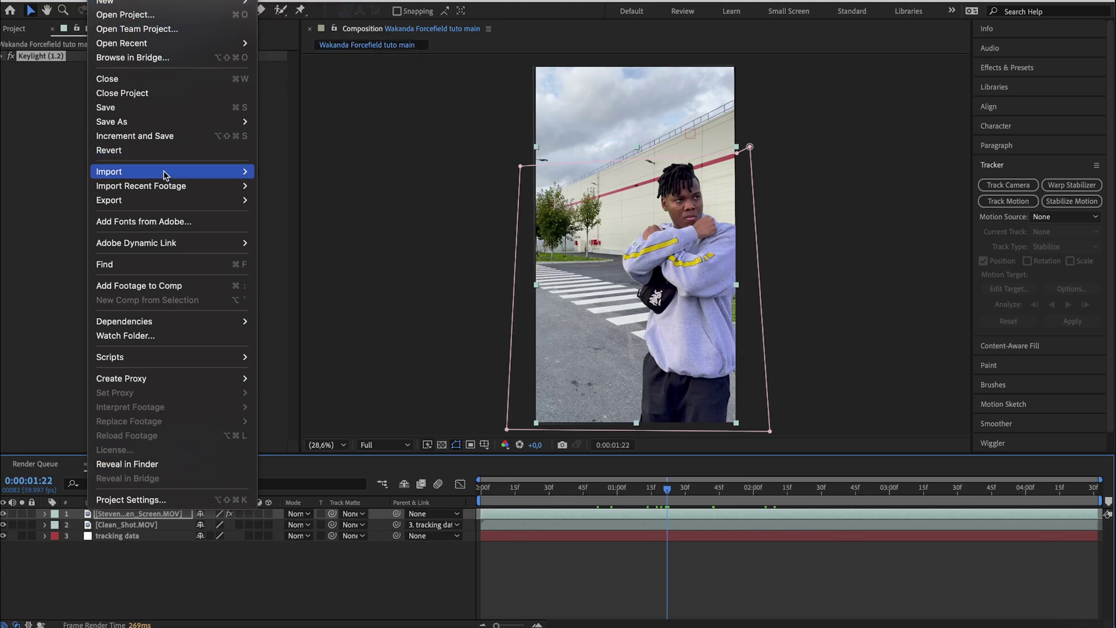
mouse_move(229, 172)
click(271, 173)
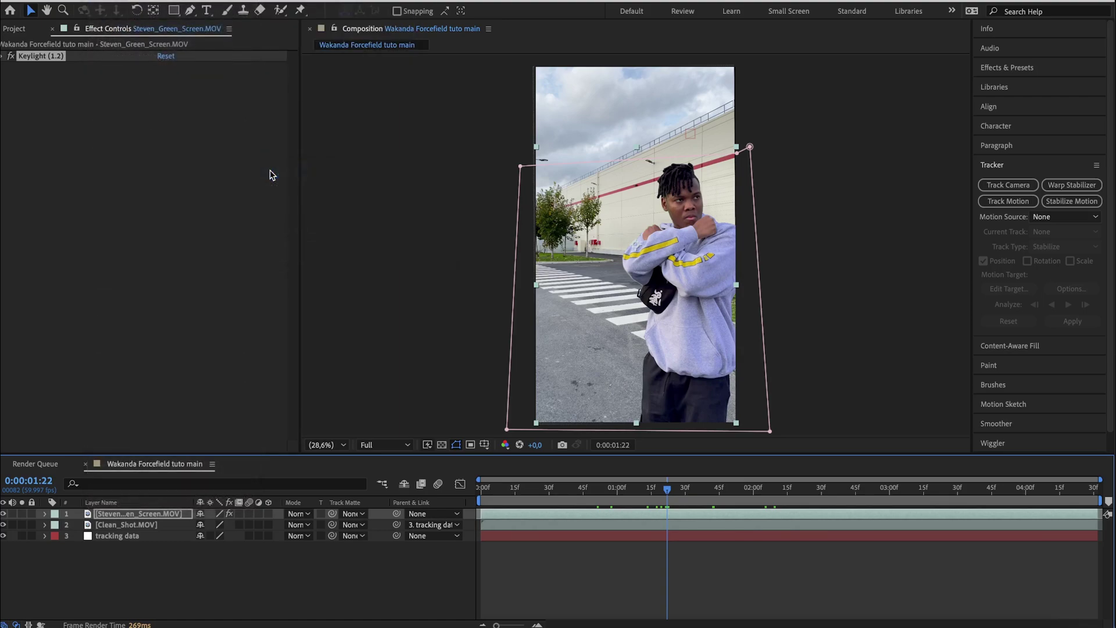
click(849, 409)
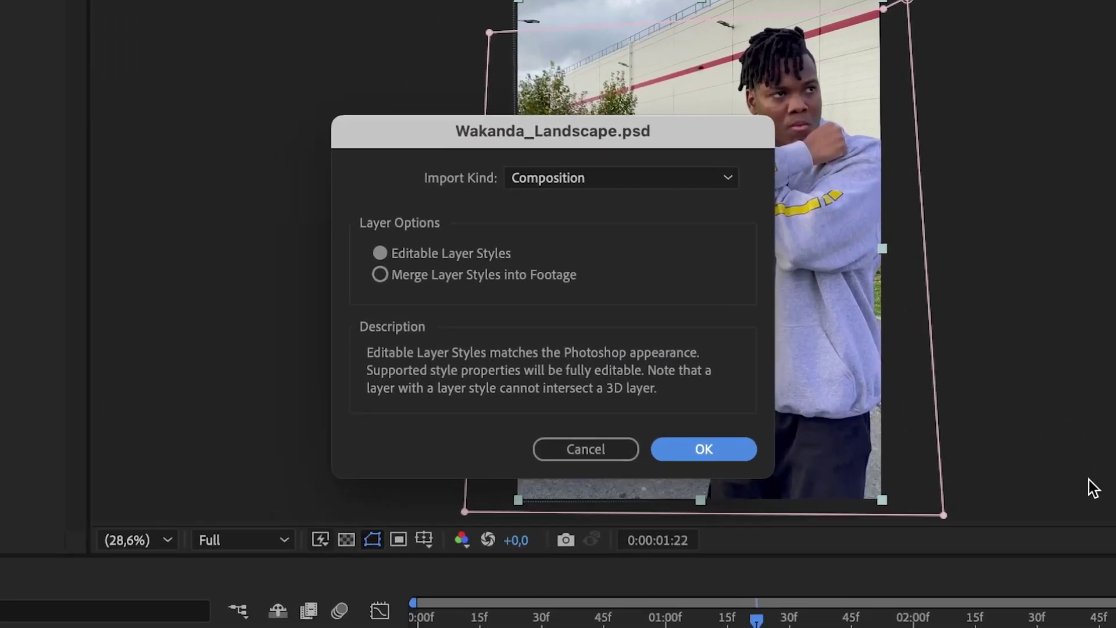
click(701, 448)
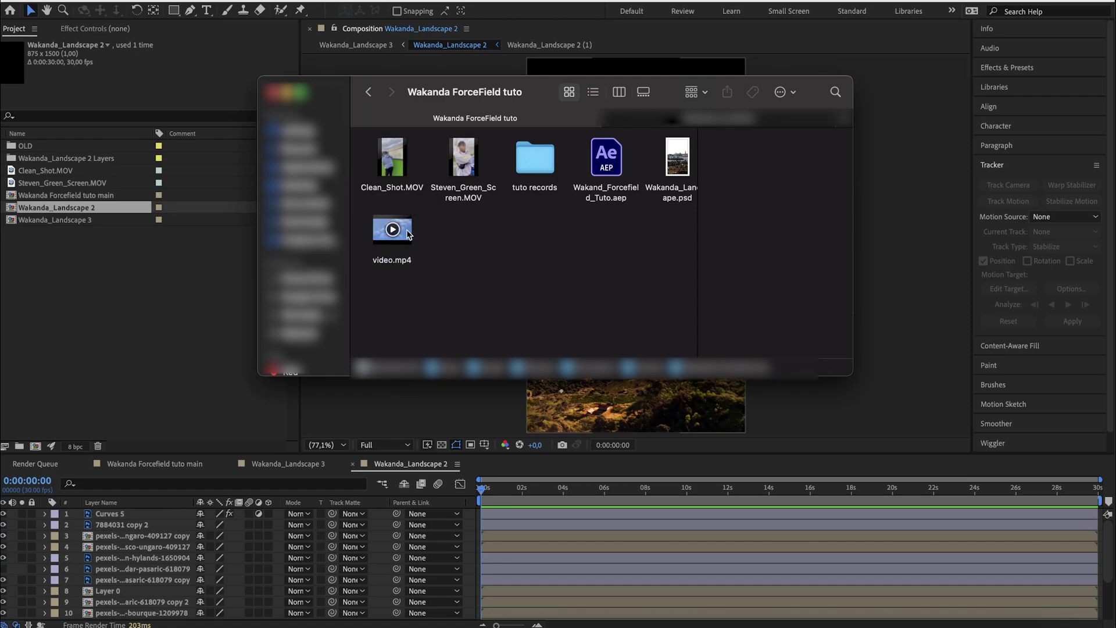
Step: Import video.mp4 into the project and place it beneath Wakanda_Landscape 2 in the Wakanda_Landscape 3 composition
drag(407, 230, 97, 270)
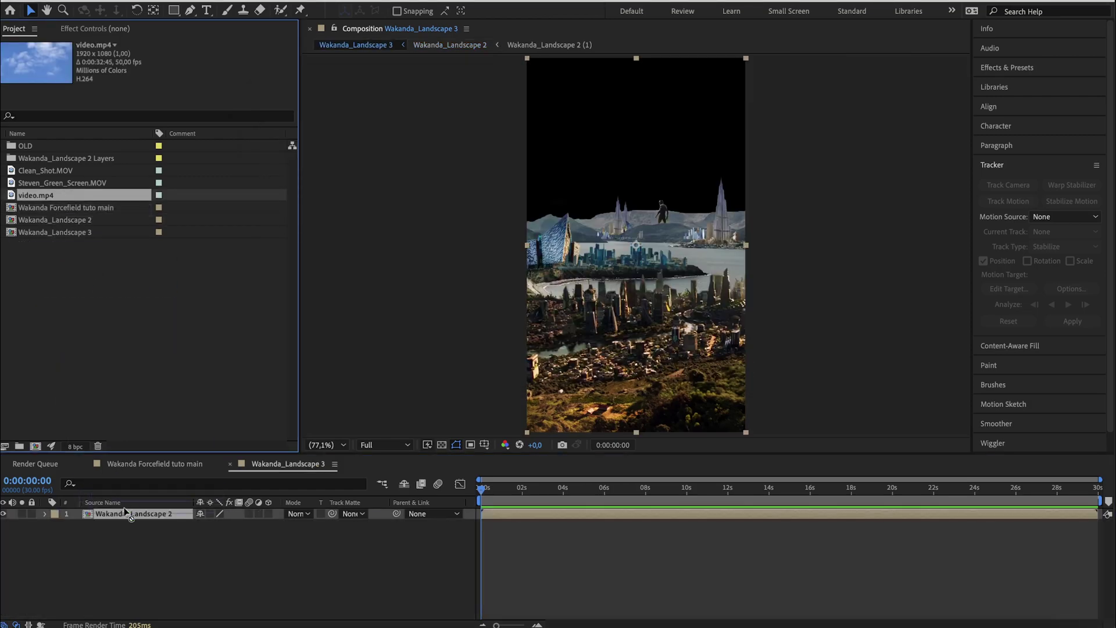
drag(125, 511, 125, 529)
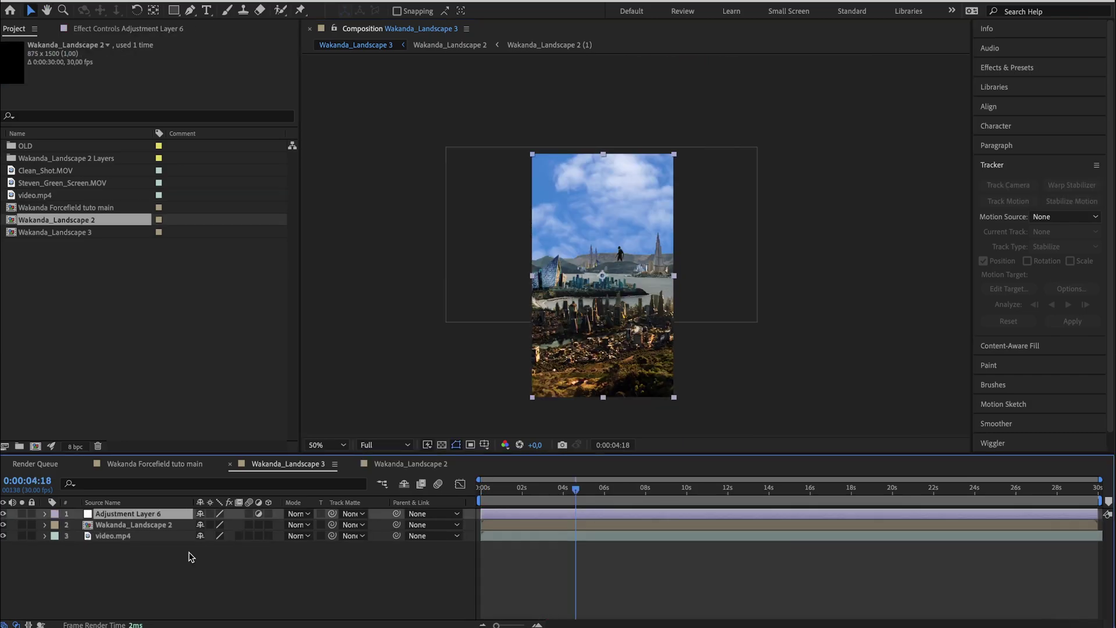
Step: Apply Gaussian Blur to the adjustment layer with Blurriness 9 and Repeat Edge Pixels on
key(ctrl+space)
text(ga)
key(Return)
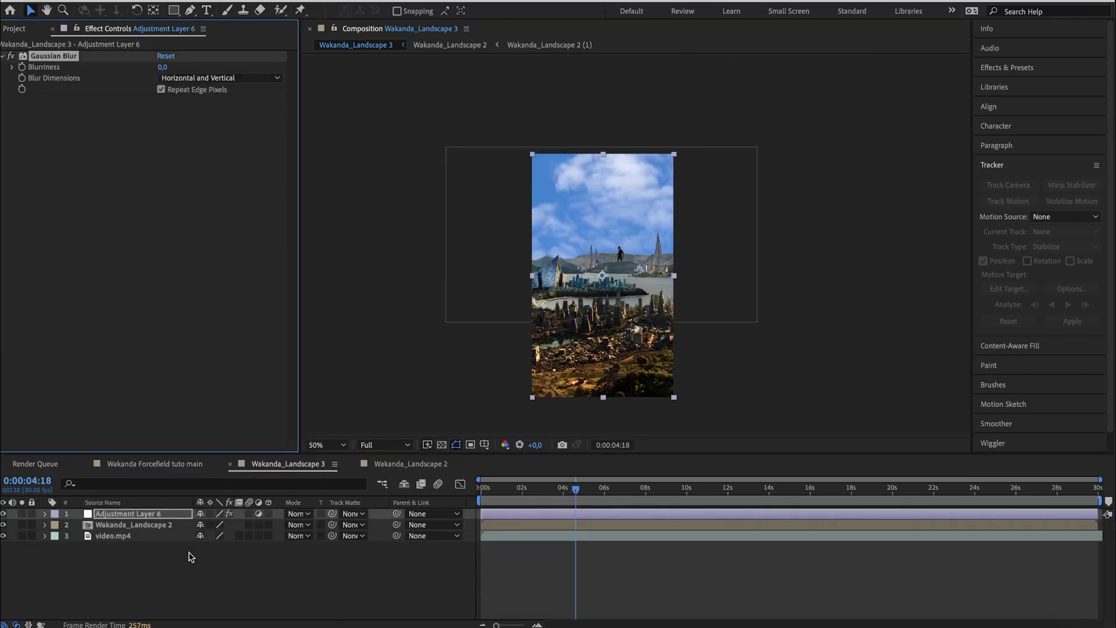
drag(239, 84, 240, 84)
Step: Draw a rectangular mask over the sky and distant hills on the adjustment layer and feather it 298 pixels
key(q)
mouse_move(509, 131)
mouse_down()
mouse_move(745, 274)
mouse_move(739, 282)
mouse_up()
key(m)
key(m)
drag(214, 547, 387, 547)
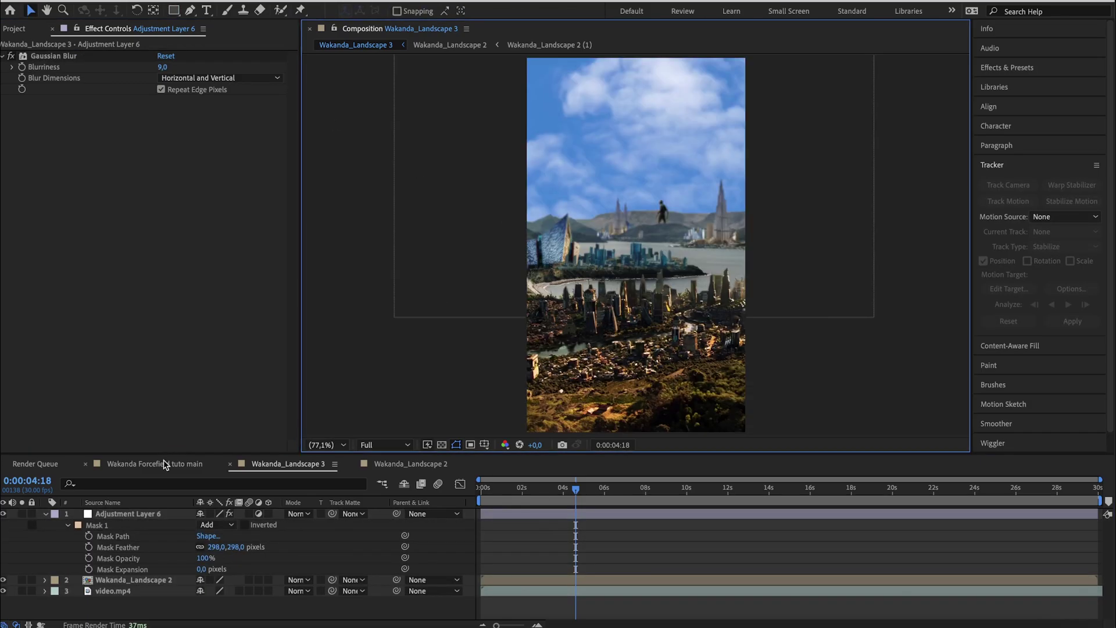
Step: Add Wakanda_Landscape Main to the Wakanda Forcefield tuto main composition, directly below the green-screen layer
click(163, 464)
click(13, 29)
drag(93, 232, 133, 518)
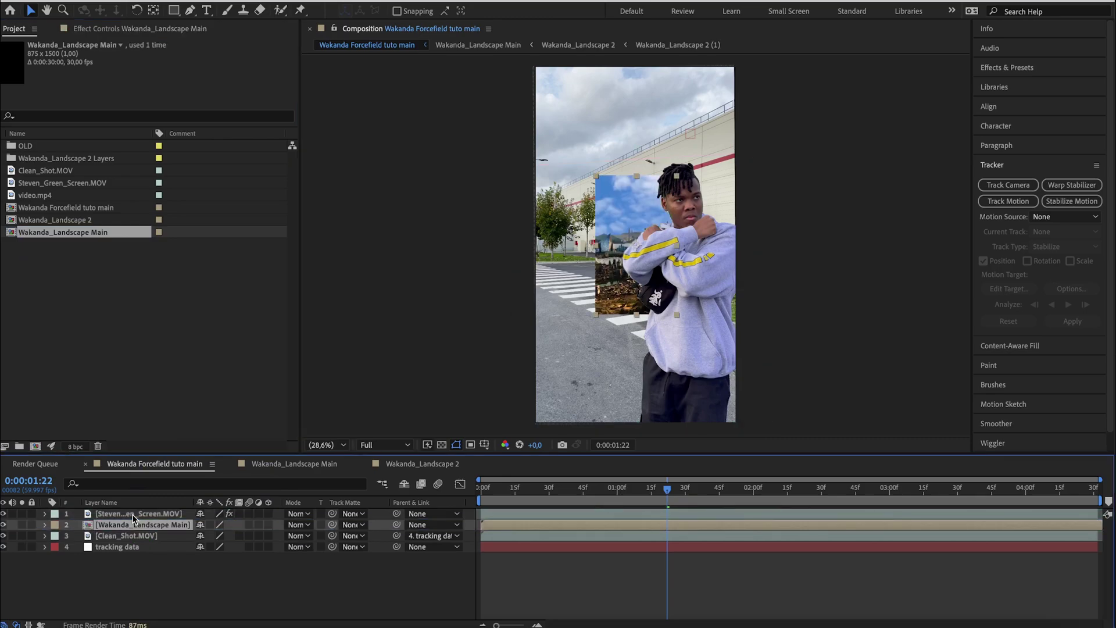
Step: Scale the Wakanda_Landscape Main layer to 268% and trim its start to 0:00:01:41
key(s)
drag(213, 536, 311, 536)
drag(626, 494, 710, 512)
key(alt+[)
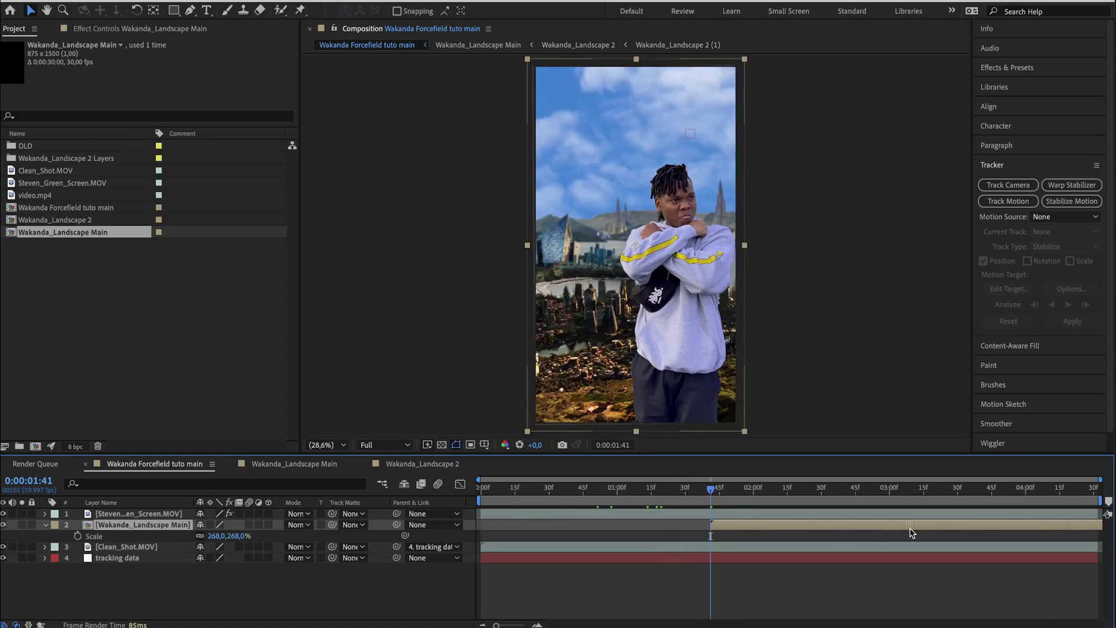
click(685, 505)
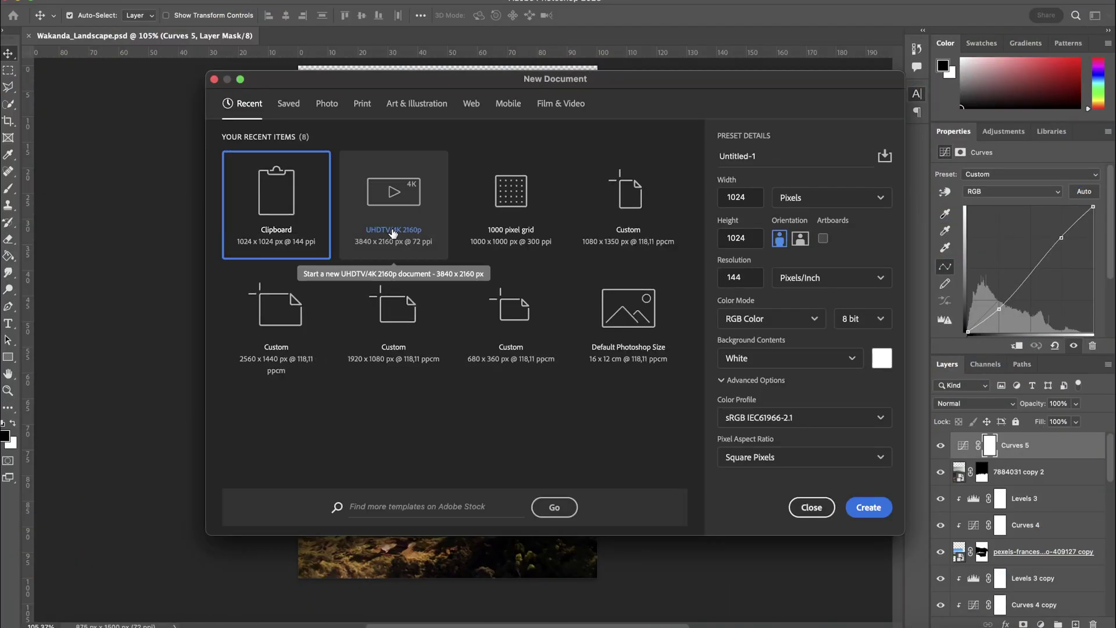
Step: Switch to Photoshop, create a UHDTV/4K 2160p document and draw a six-sided polygon about 523 × 453 px near its centre
click(394, 227)
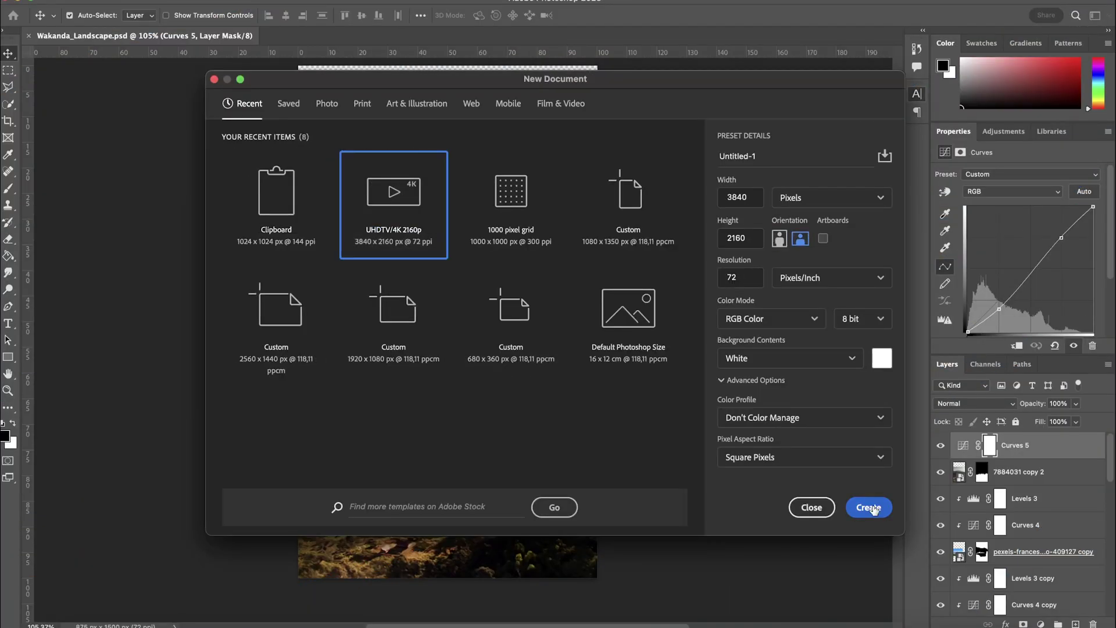
click(868, 507)
scroll(458, 288, down, 3)
click(9, 356)
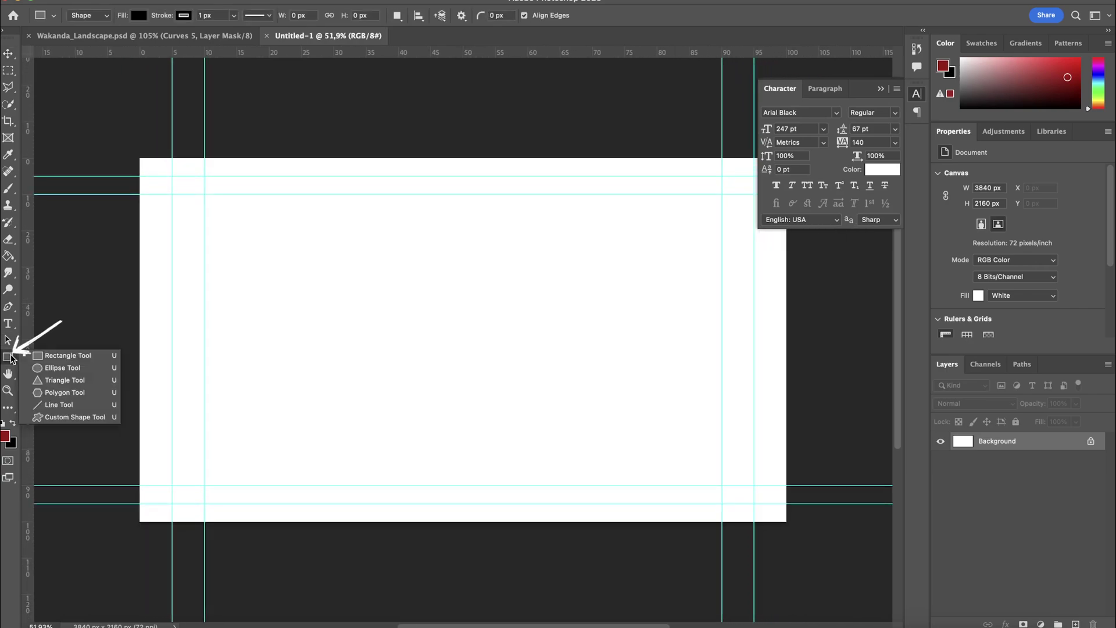
click(55, 392)
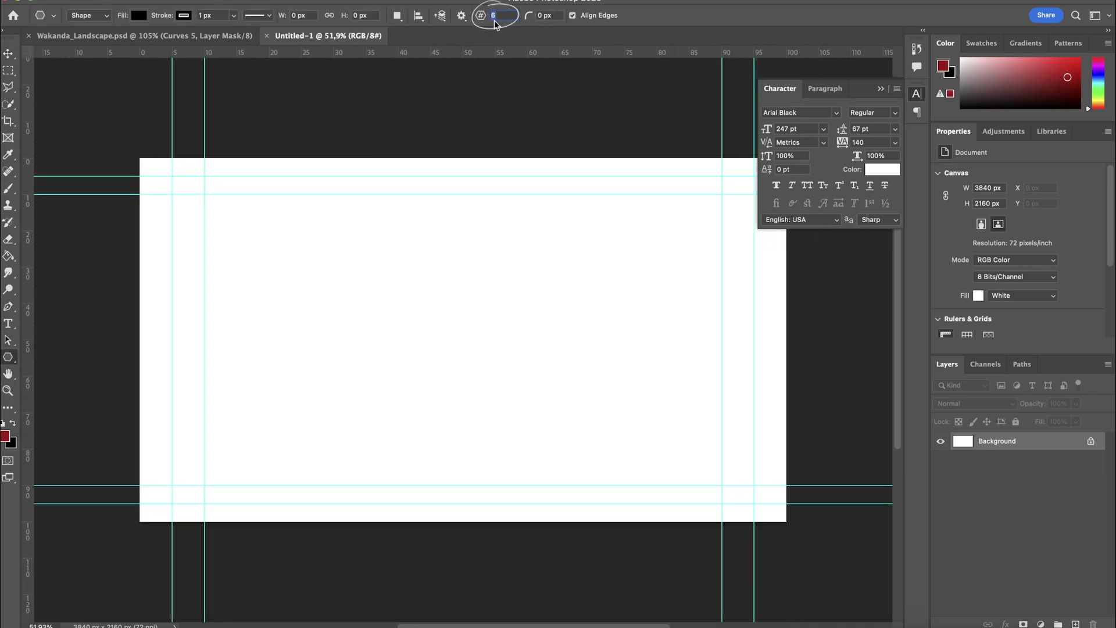
drag(450, 337, 413, 317)
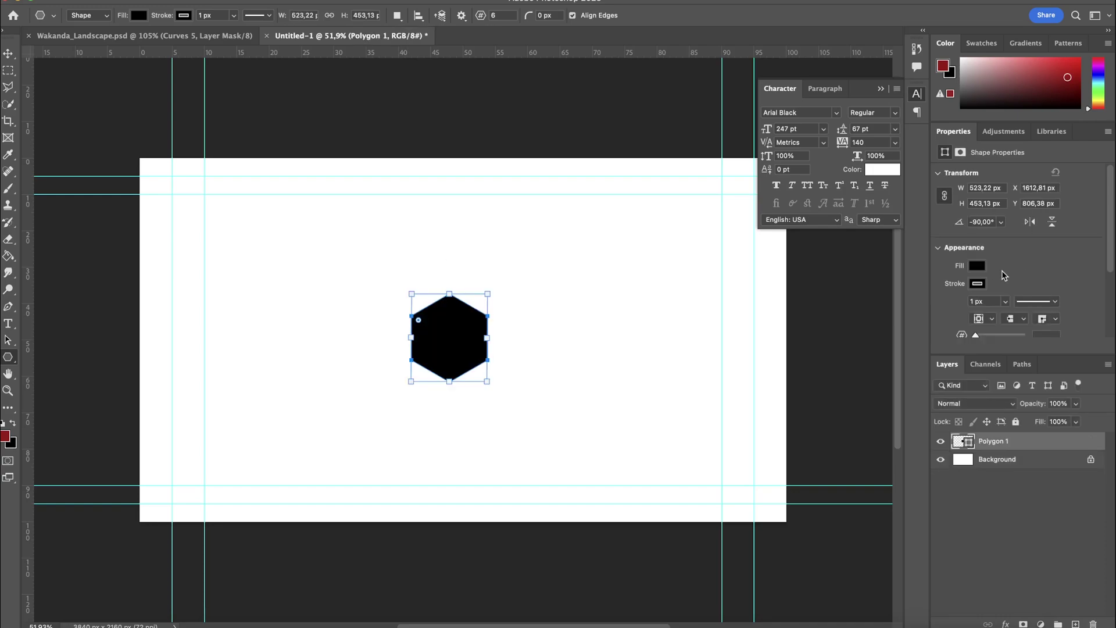
Step: Remove the hexagon's fill and set its black stroke to 21,10 px
click(976, 266)
click(943, 291)
click(1006, 302)
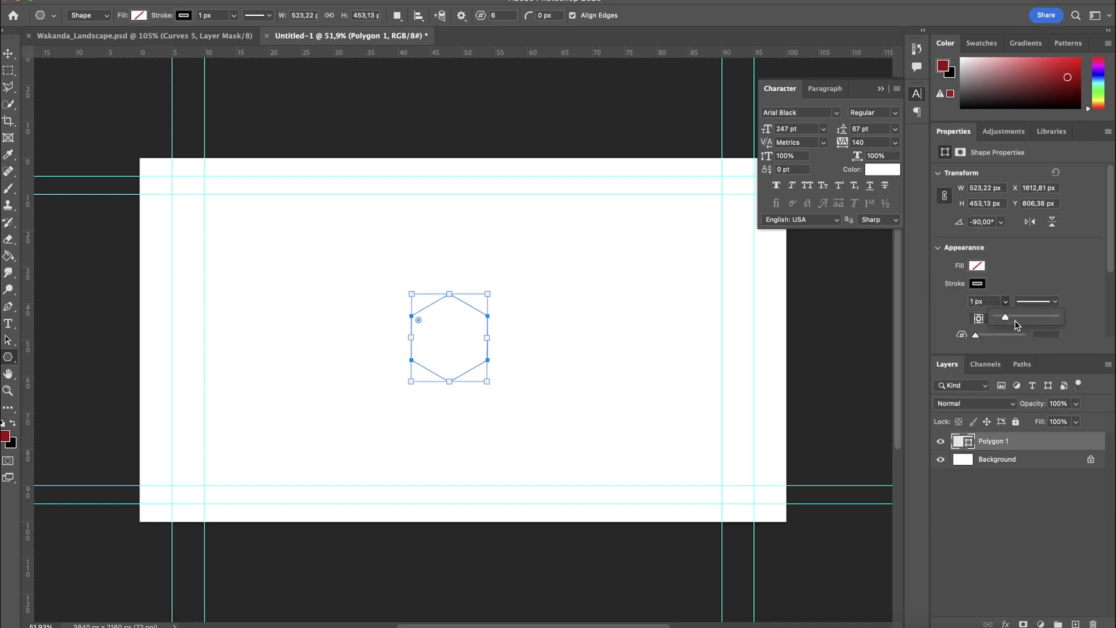
click(1000, 444)
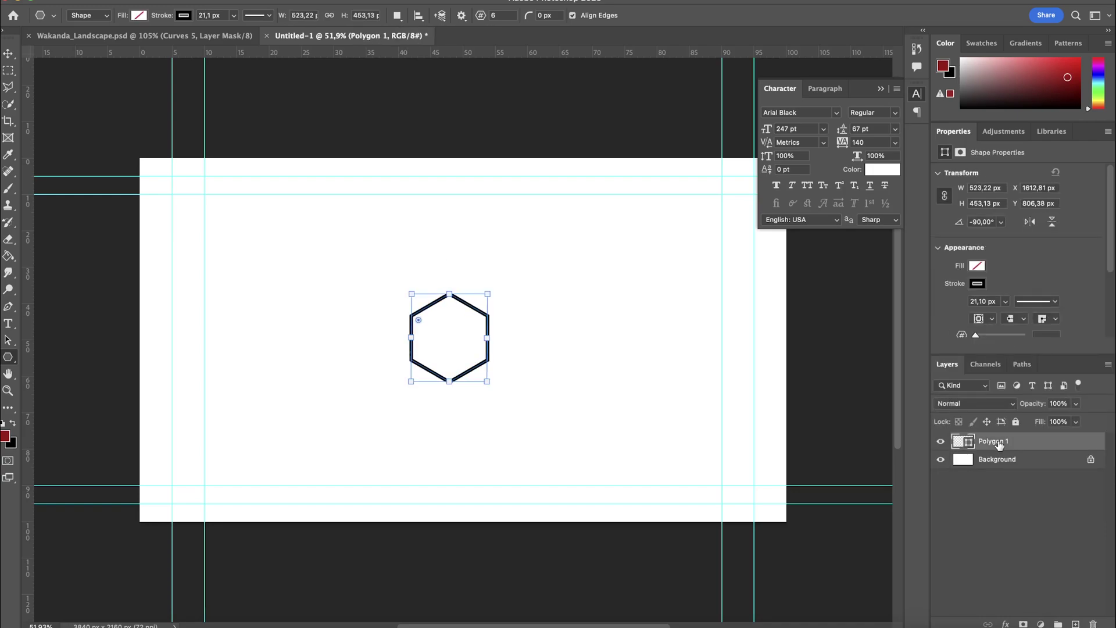
Step: Duplicate the hexagon twice and place one copy against each side to form a row of three
key(super+j)
key(v)
scroll(496, 339, up, 3)
drag(487, 364, 616, 364)
click(1005, 462)
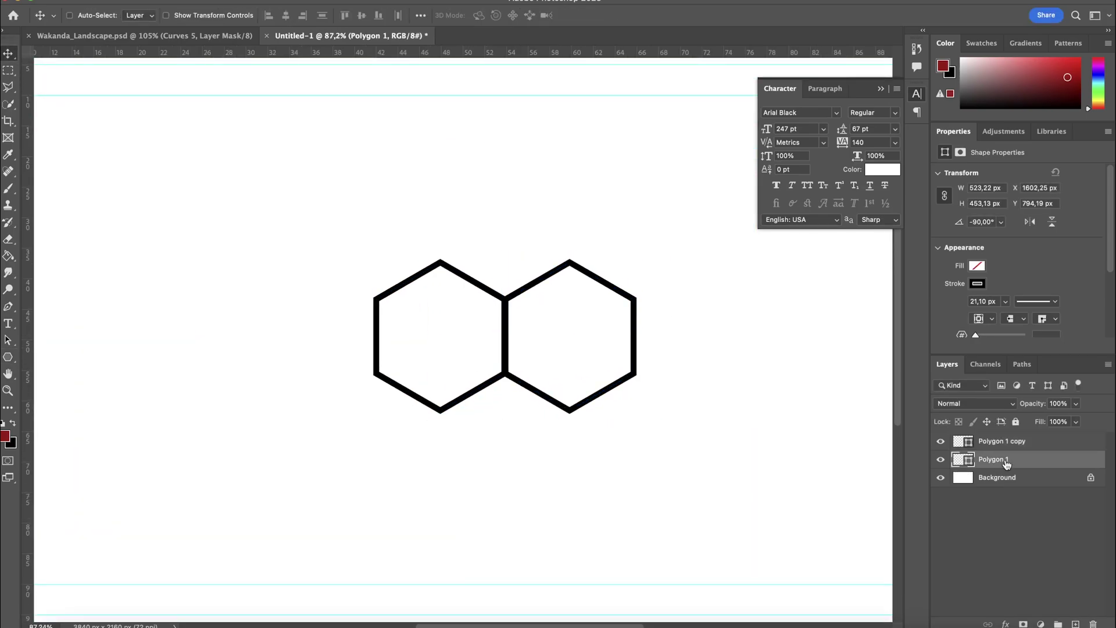
key(super+j)
drag(847, 379, 717, 379)
Step: Add four more hexagon copies, two above and two below the row, and hide the Background layer
key(super+j)
drag(424, 342, 396, 463)
key(super+j)
key(super+j)
key(super+j)
key(Return)
click(941, 568)
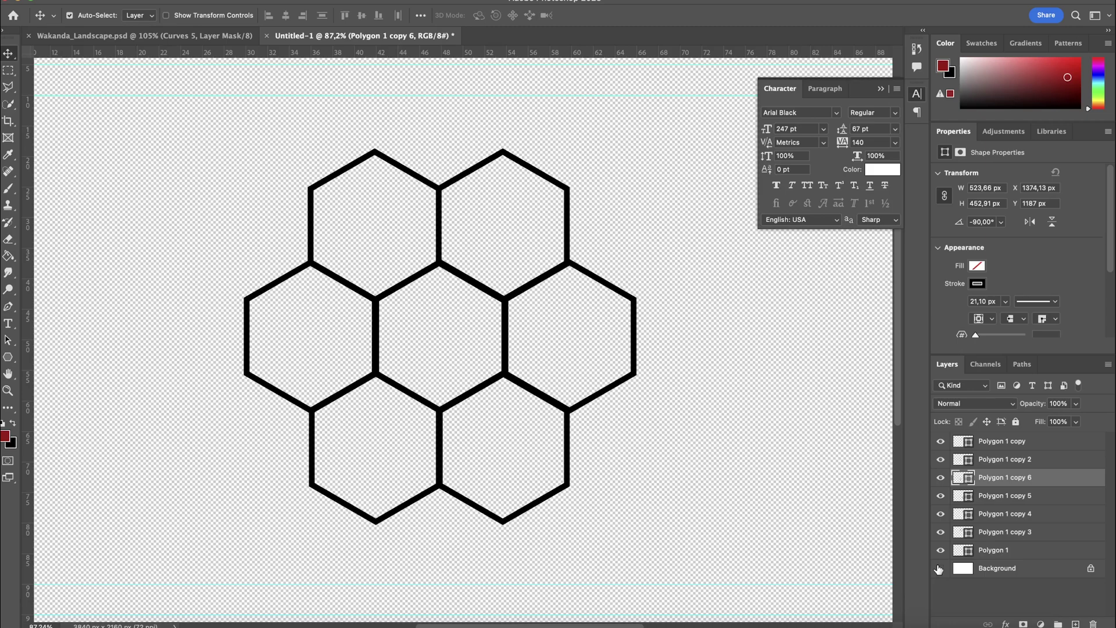
Step: Place guides around one repeating tile of the honeycomb and crop the canvas to it
drag(27, 331, 441, 332)
drag(378, 52, 369, 448)
key(c)
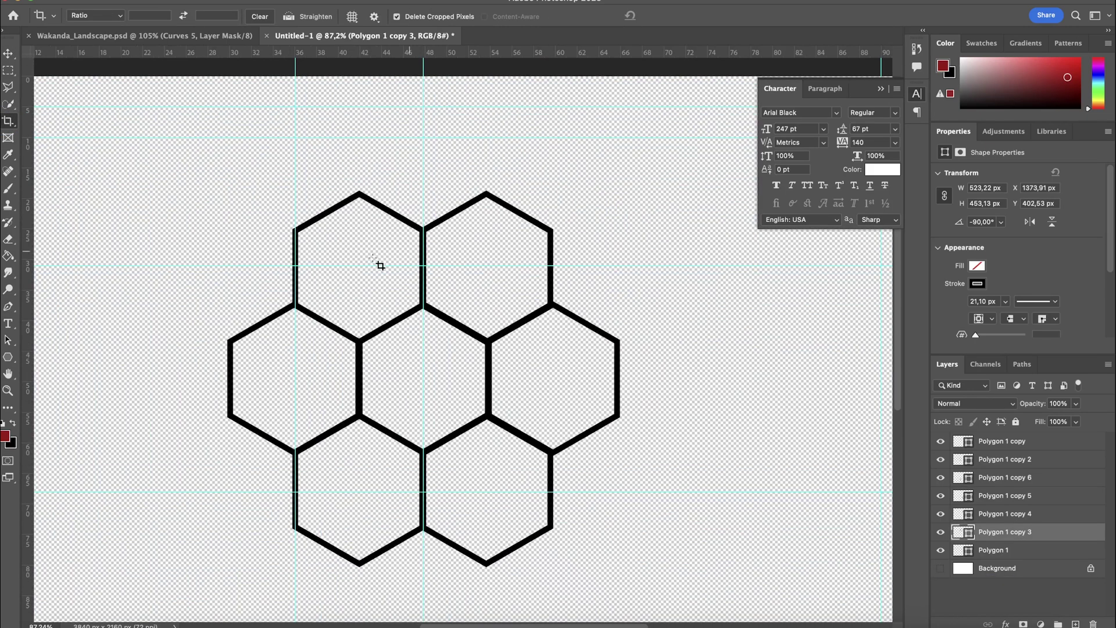
drag(298, 269, 431, 494)
click(671, 19)
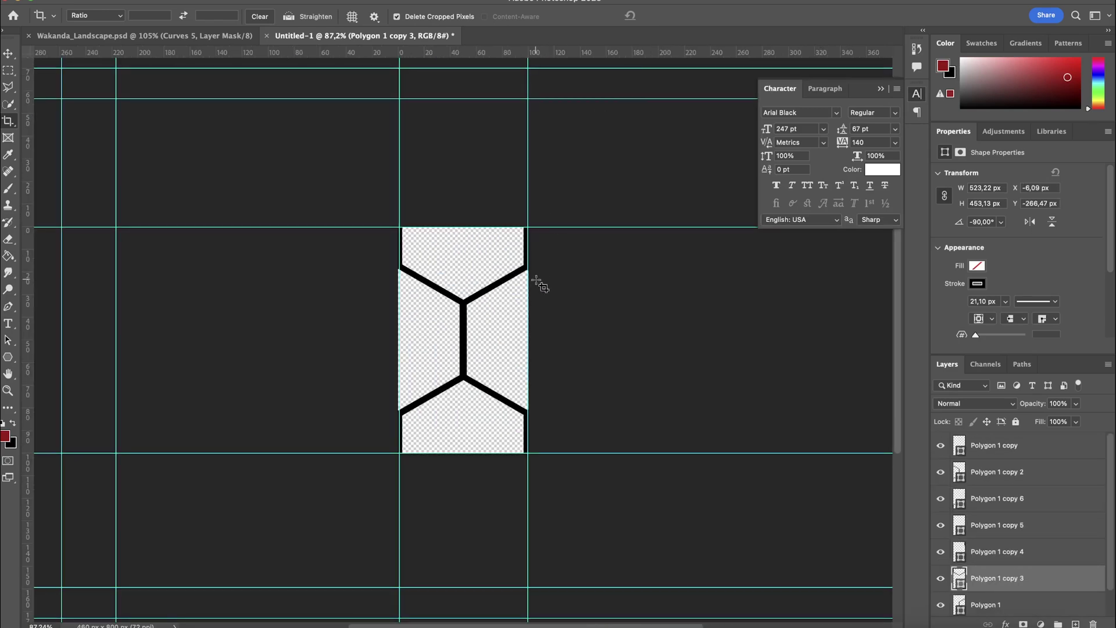
Step: Define the cropped honeycomb tile as a named pattern
click(140, 1)
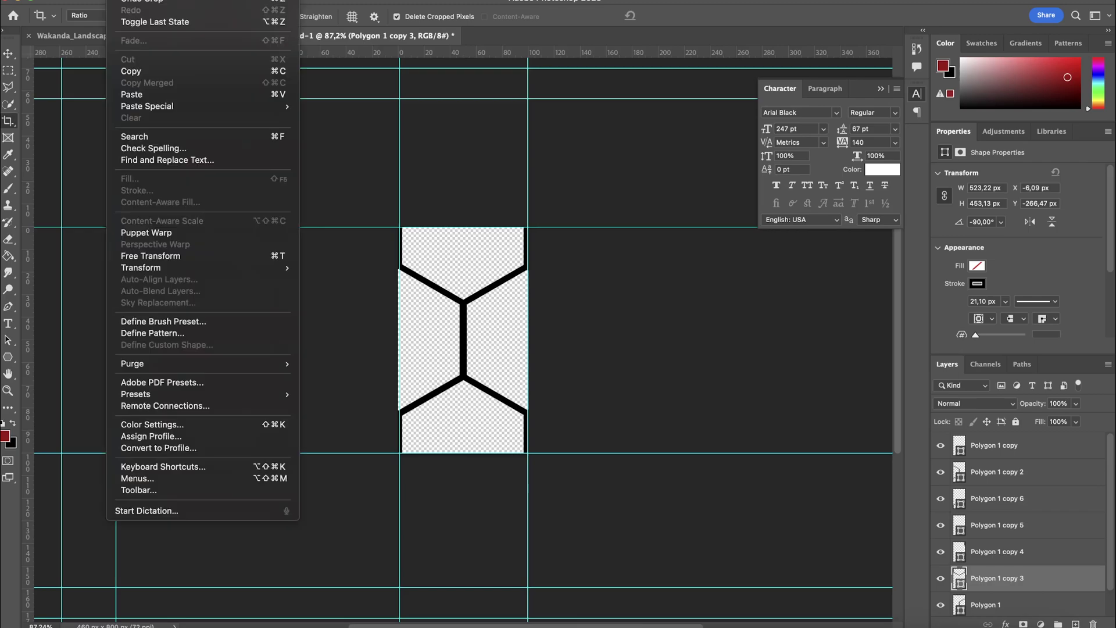
click(162, 339)
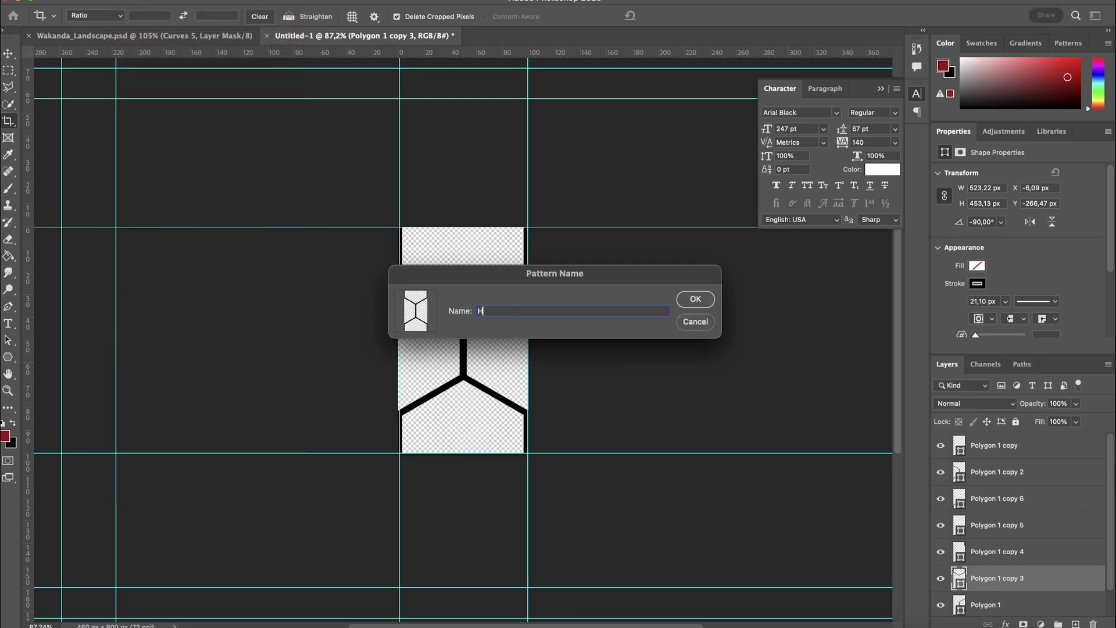
text(mb)
click(705, 298)
Step: Create another 3840 × 2160 px UHDTV/4K document and add a Pattern fill layer
key(ctrl+n)
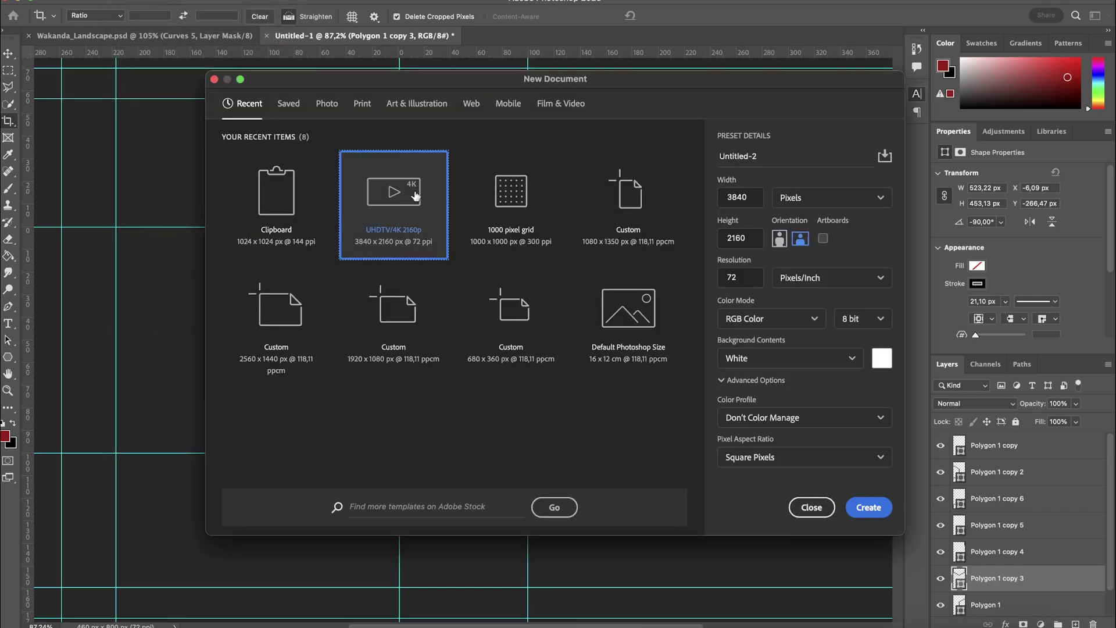
click(865, 505)
click(1041, 623)
click(1040, 358)
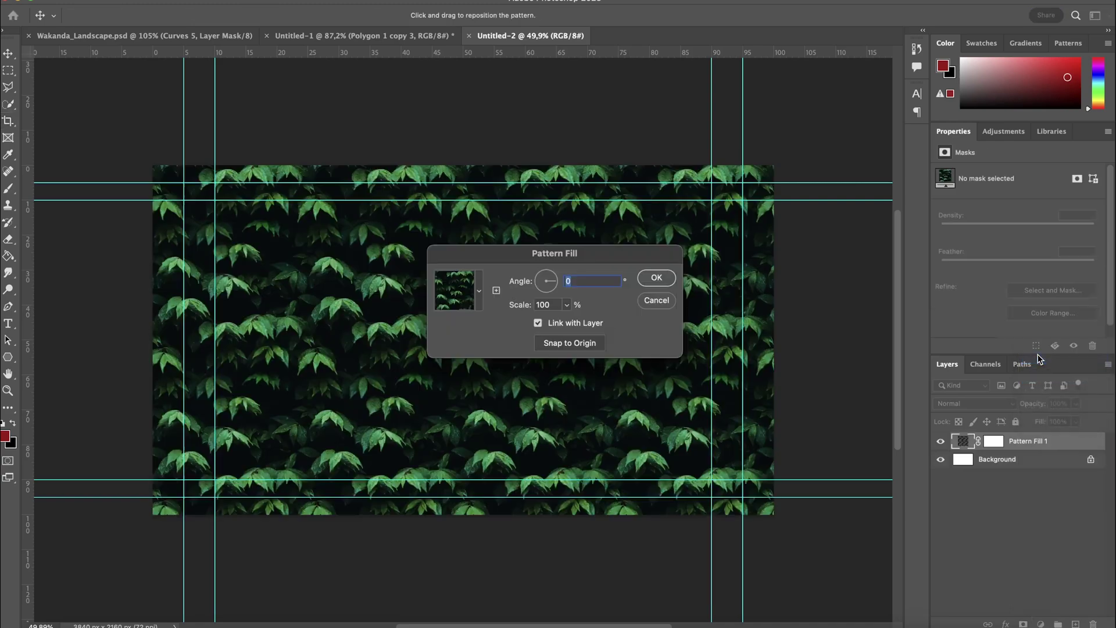
Step: Choose the hexagon tile for the pattern fill, scale it to 23% and apply it
click(480, 291)
click(390, 402)
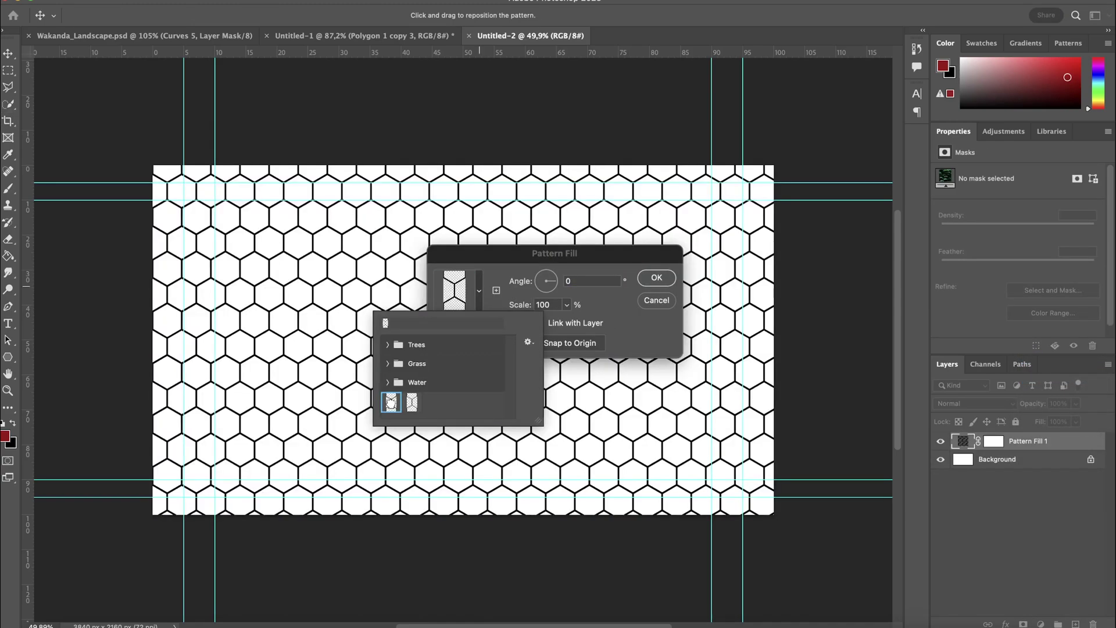
click(564, 309)
drag(556, 304, 509, 295)
text(23)
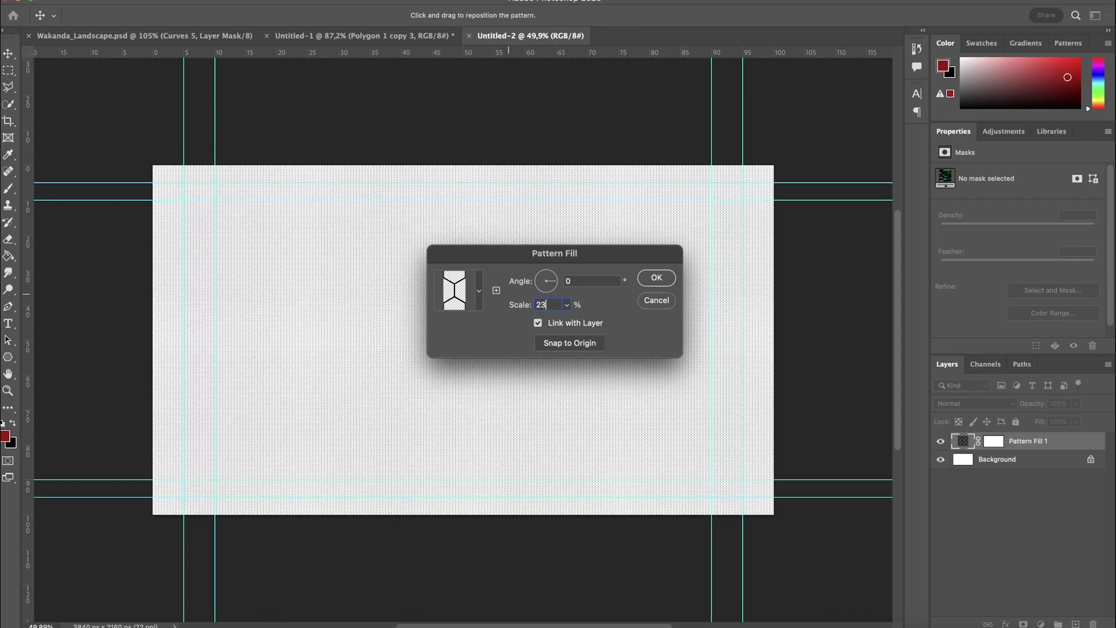
click(656, 278)
key(c)
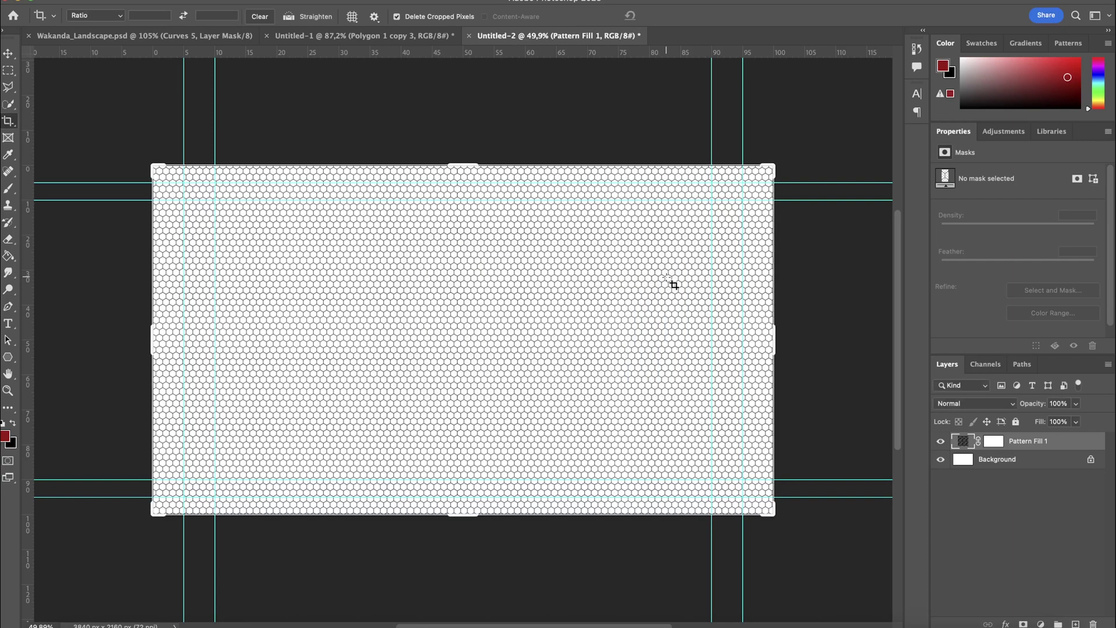
Step: Hide the white Background layer behind the pattern and import Honey_Bee_pattern.png into the After Effects project
click(940, 459)
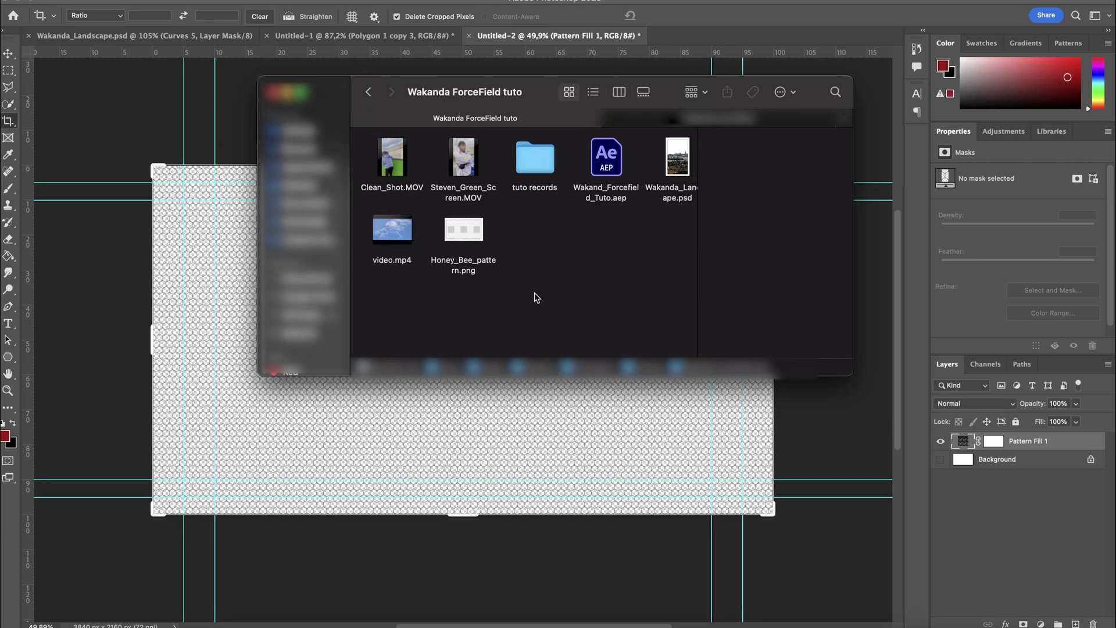
click(699, 625)
drag(463, 232, 93, 294)
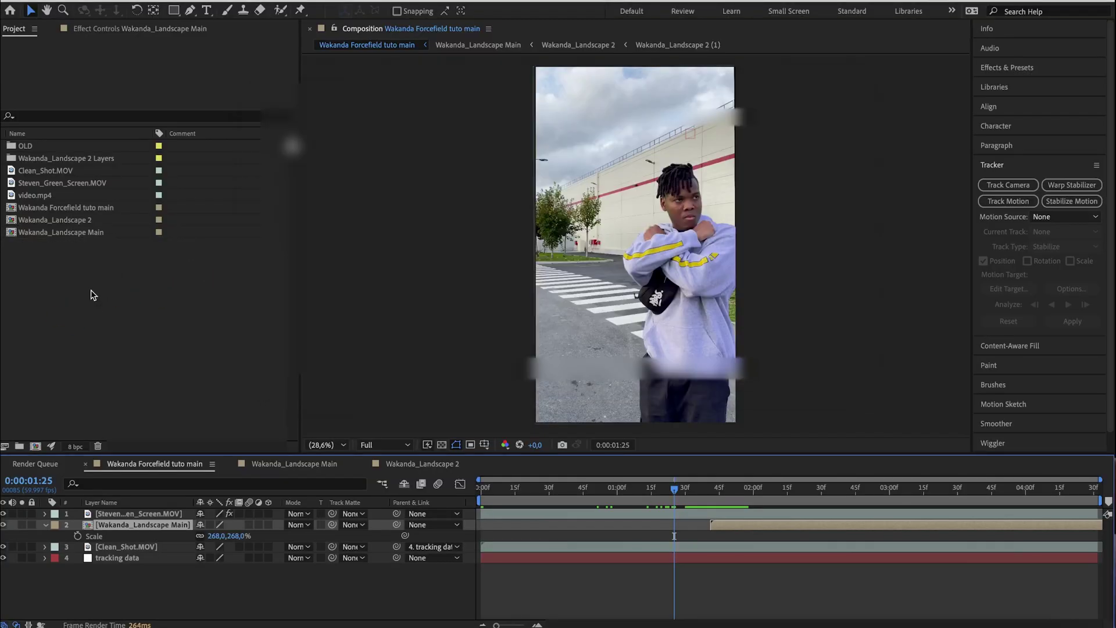
Step: Place Honey_Bee_pattern.png directly below the green-screen layer in the main composition and scale it to 252%
drag(85, 213, 130, 519)
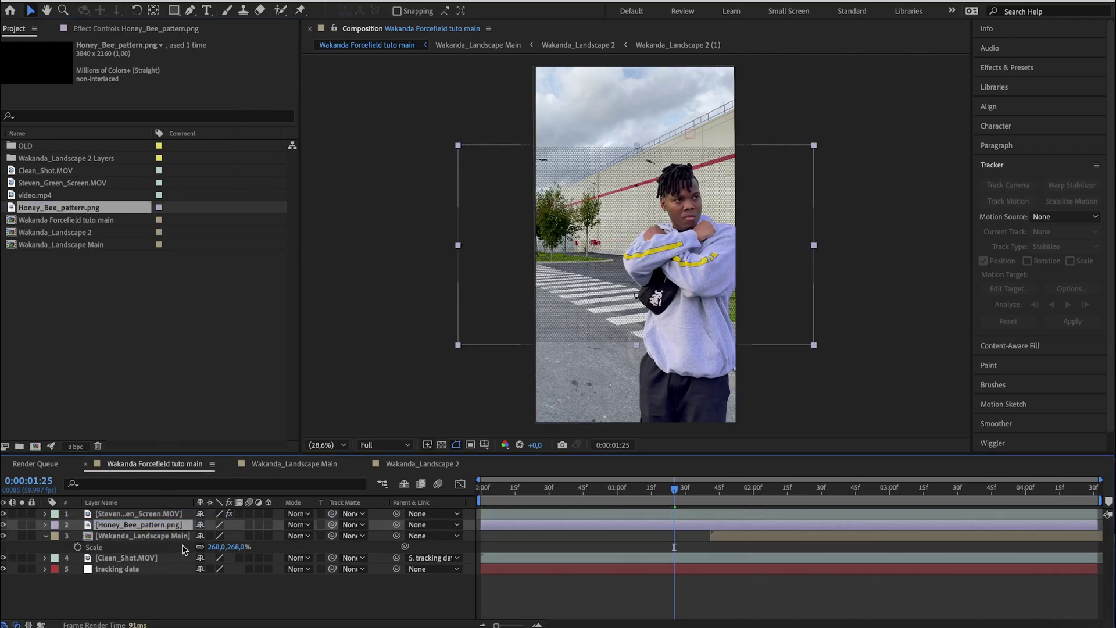
key(s)
drag(221, 535, 346, 551)
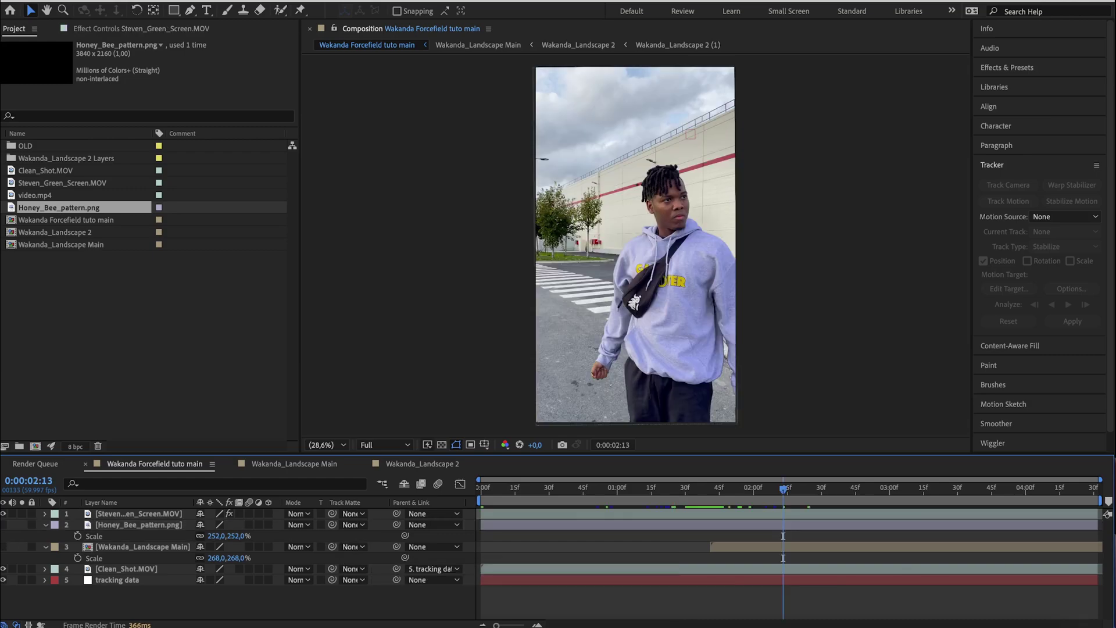
Step: Create a white (FFFFFF) 2160 × 3840 px solid named Portal matte
key(ctrl+y)
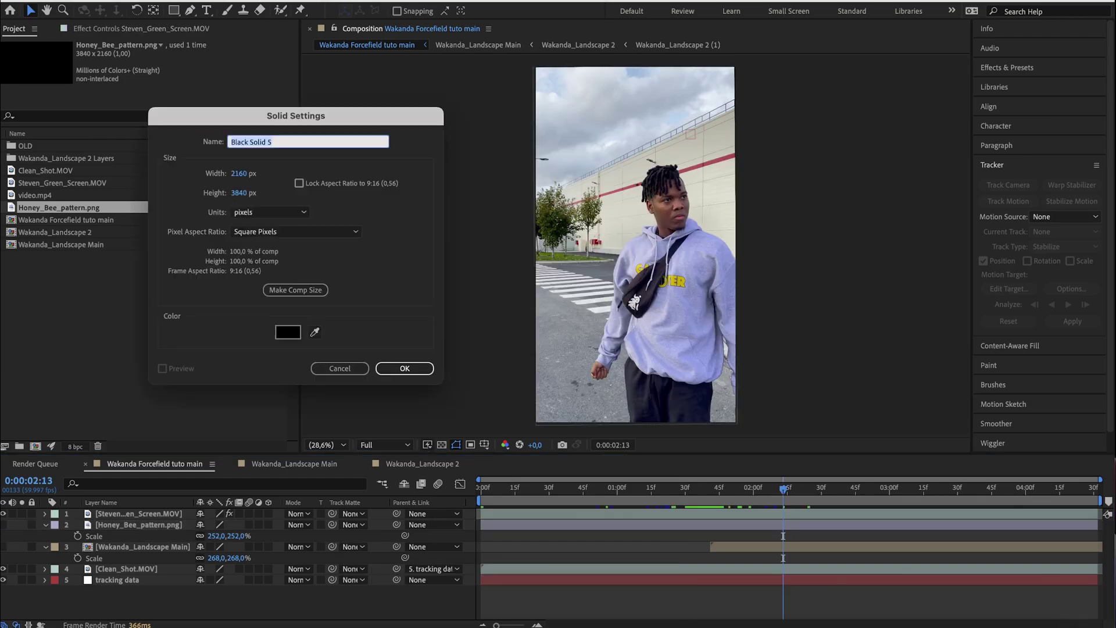
click(281, 334)
text(FFFFFF)
key(Return)
text(Portal mat)
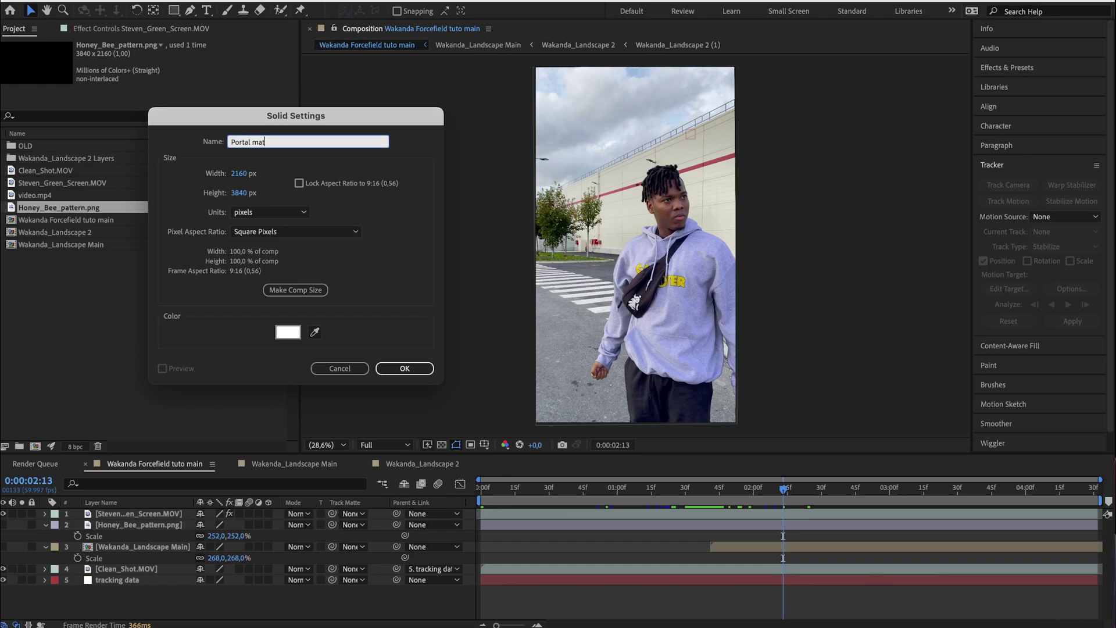
text(te)
key(Return)
Step: Draw a rounded mask around the performer on Portal matte and keyframe its path to grow from a small shape at 0:00:01:49
key(t)
drag(204, 525, 159, 525)
key(g)
click(641, 145)
drag(599, 168, 590, 184)
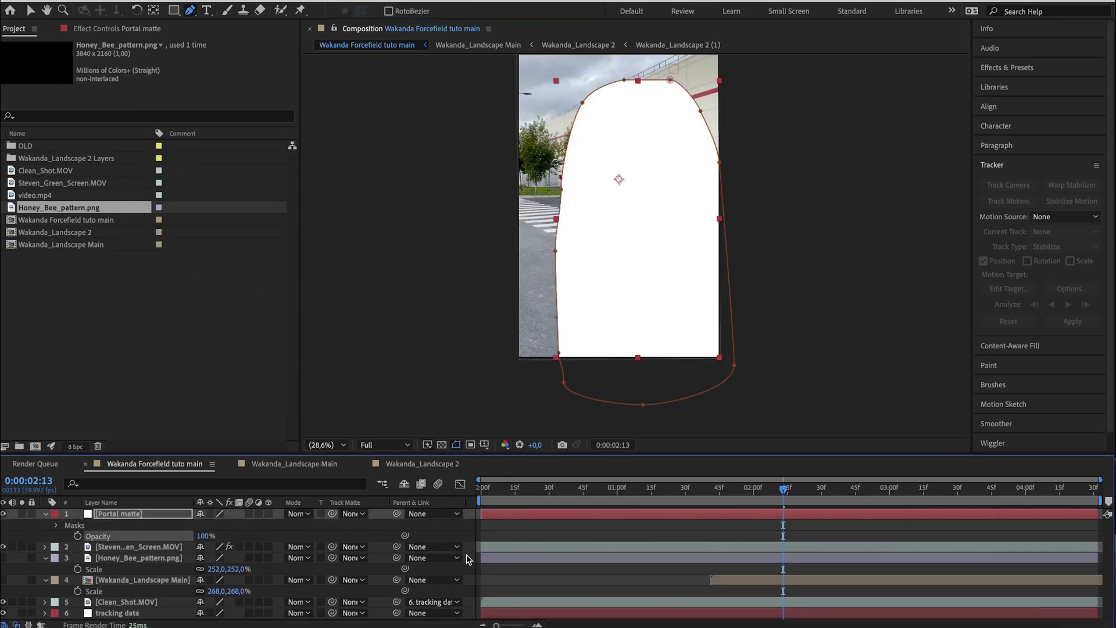
key(alt+m)
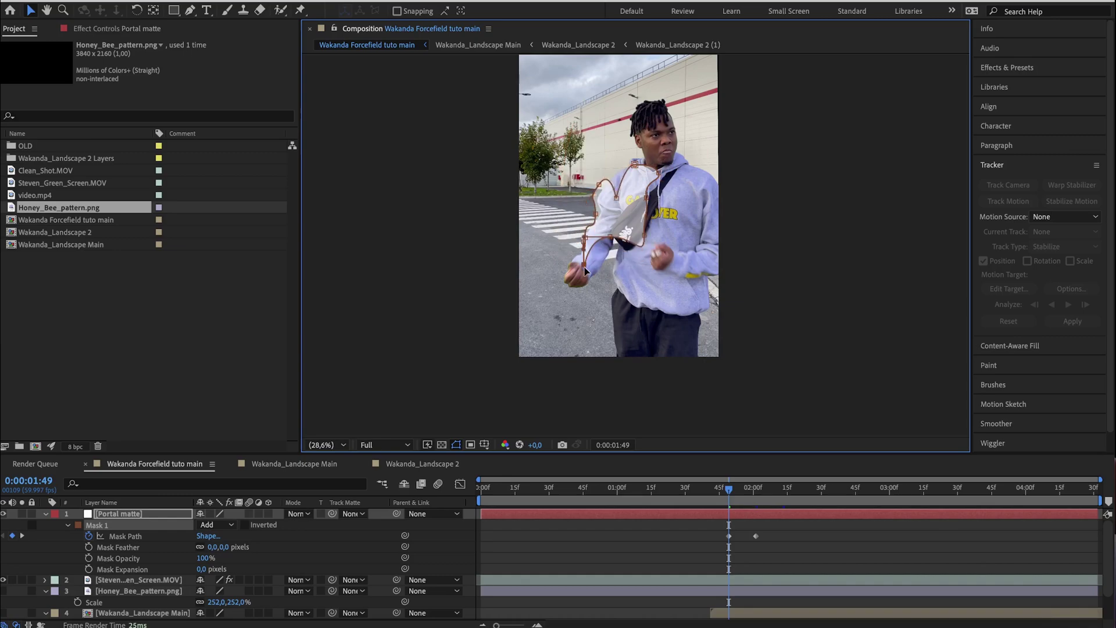
drag(723, 499, 718, 500)
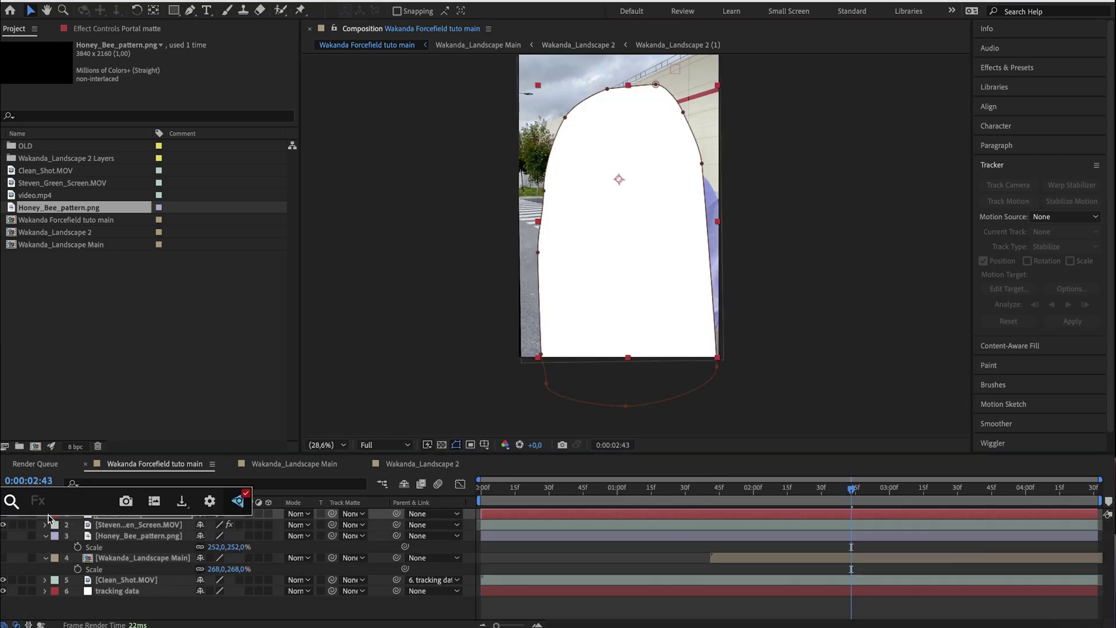
Step: Add Turbulent Displace to Portal matte and drive its Evolution with the expression time*500
key(ctrl+space)
text(tur)
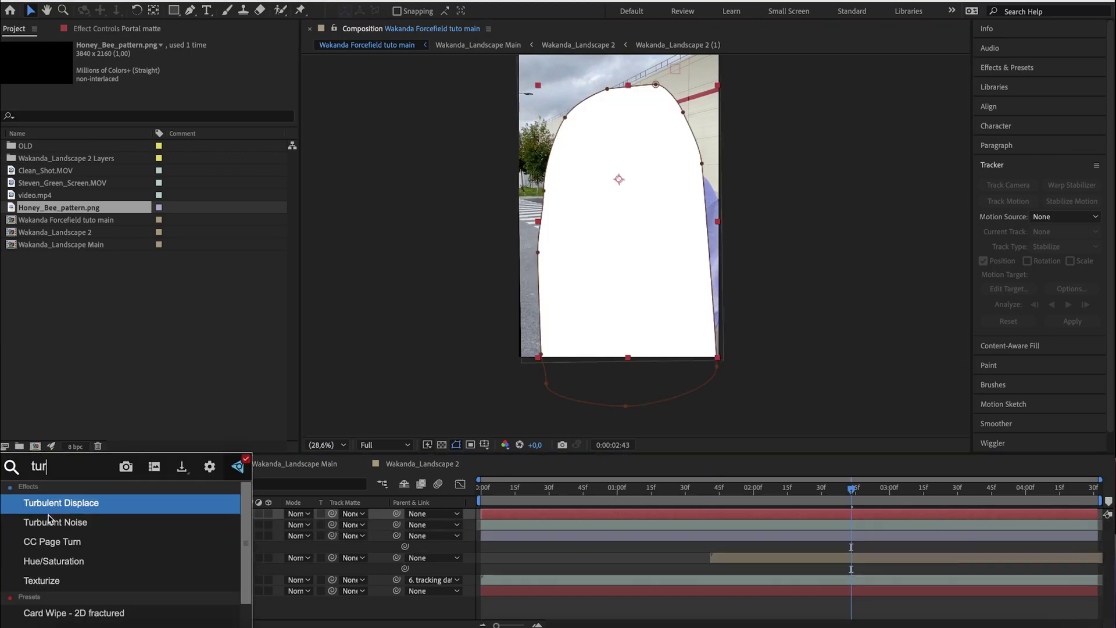
key(Return)
alt+click(22, 123)
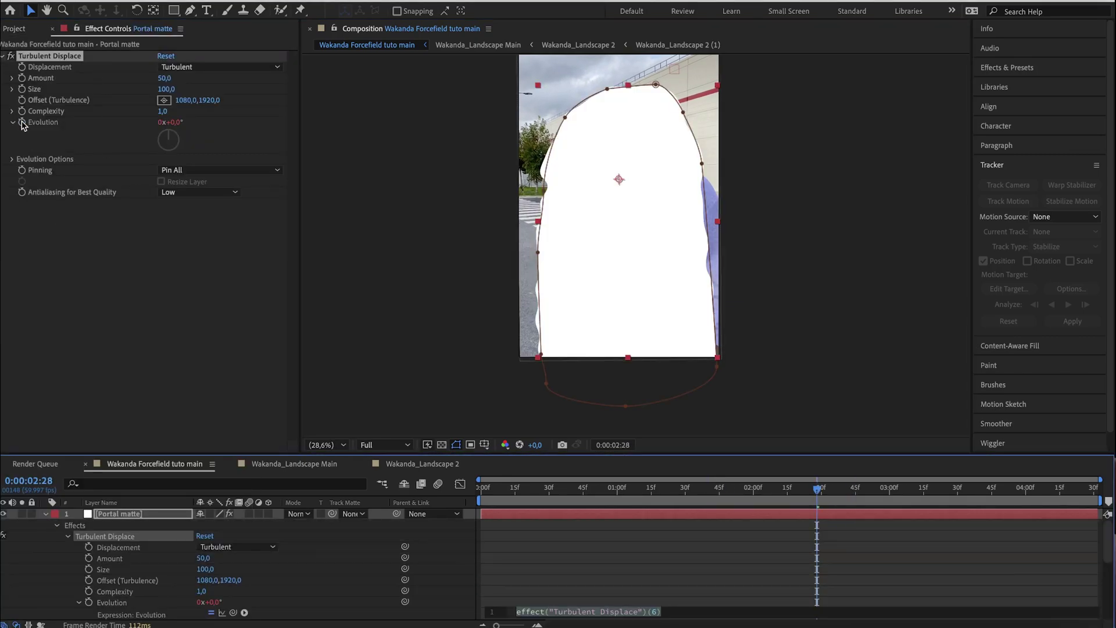
text(time*5)
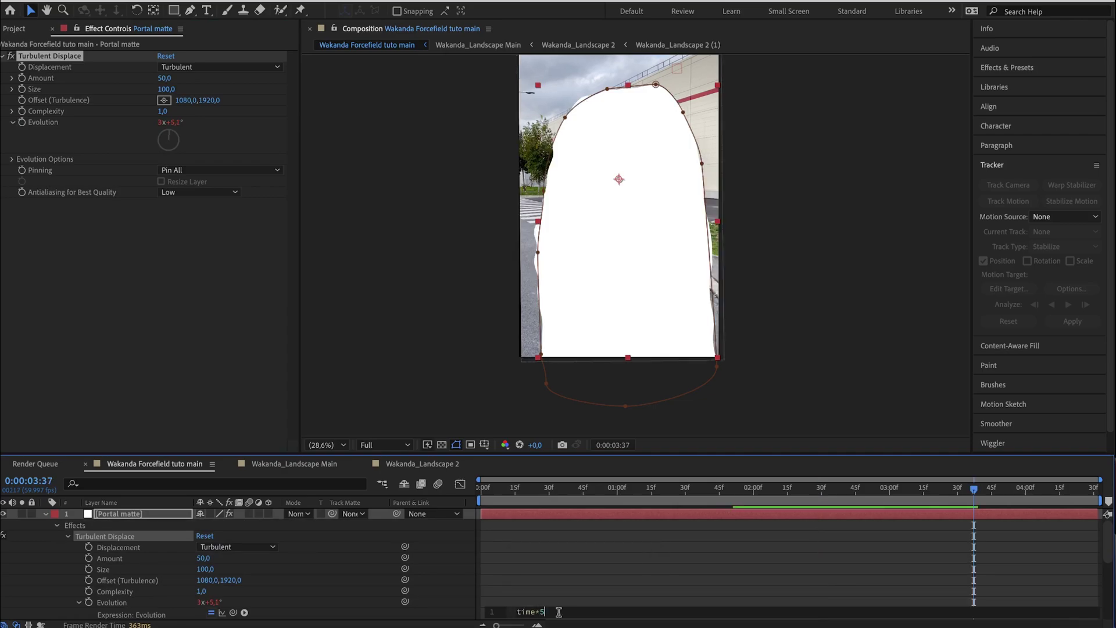
text(00)
click(742, 487)
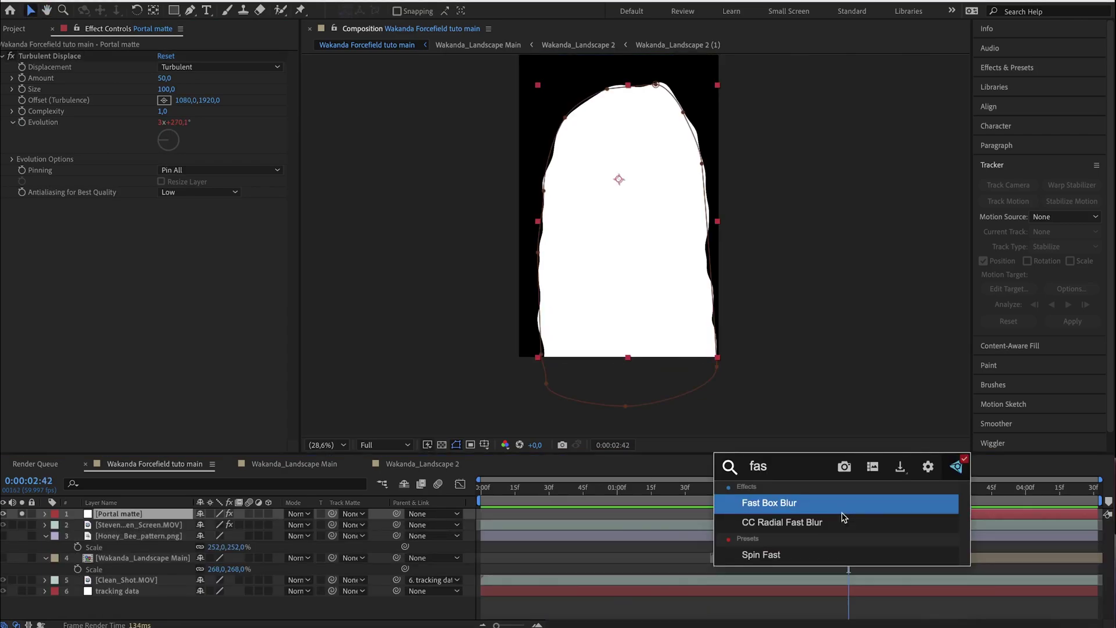
Step: Apply Fast Box Blur with a blur radius of 42 to Portal matte and hide the layer
key(Return)
drag(164, 214, 193, 219)
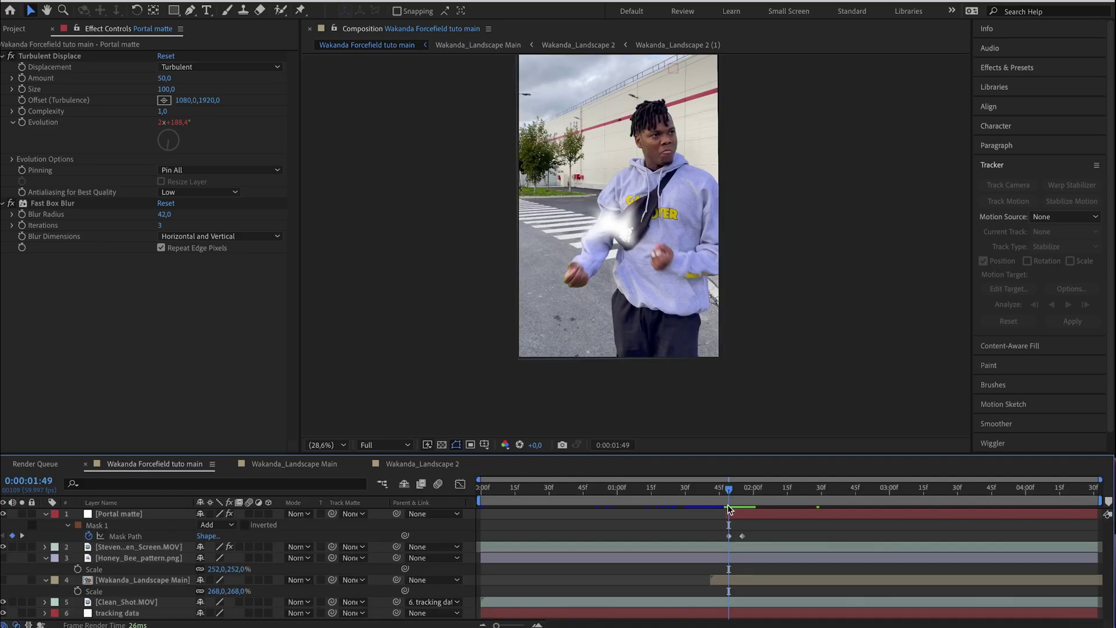
click(3, 514)
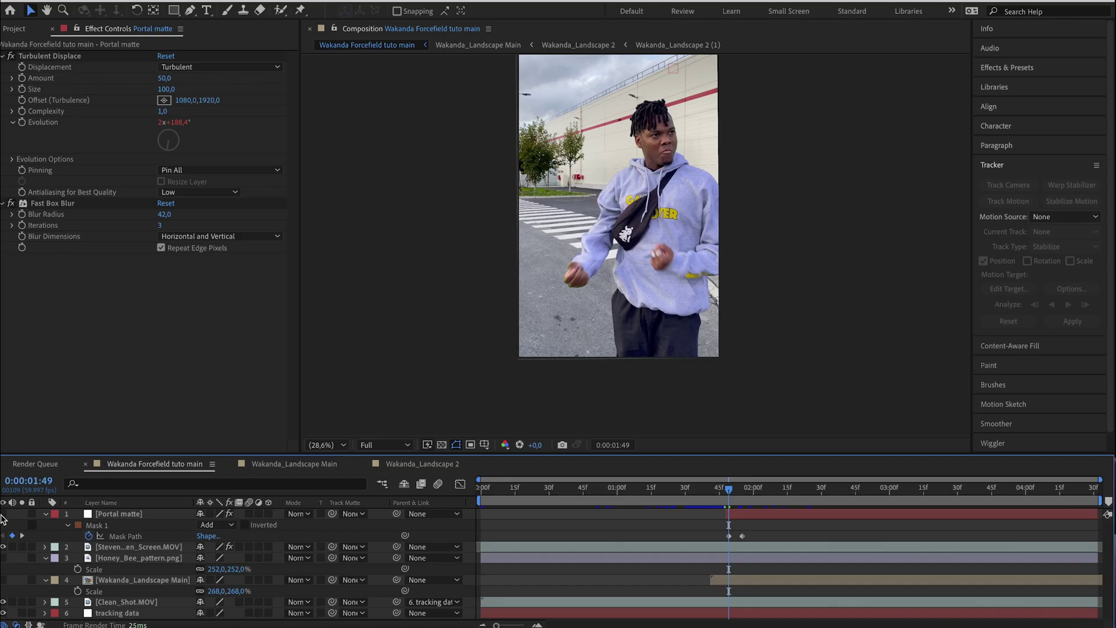
click(45, 514)
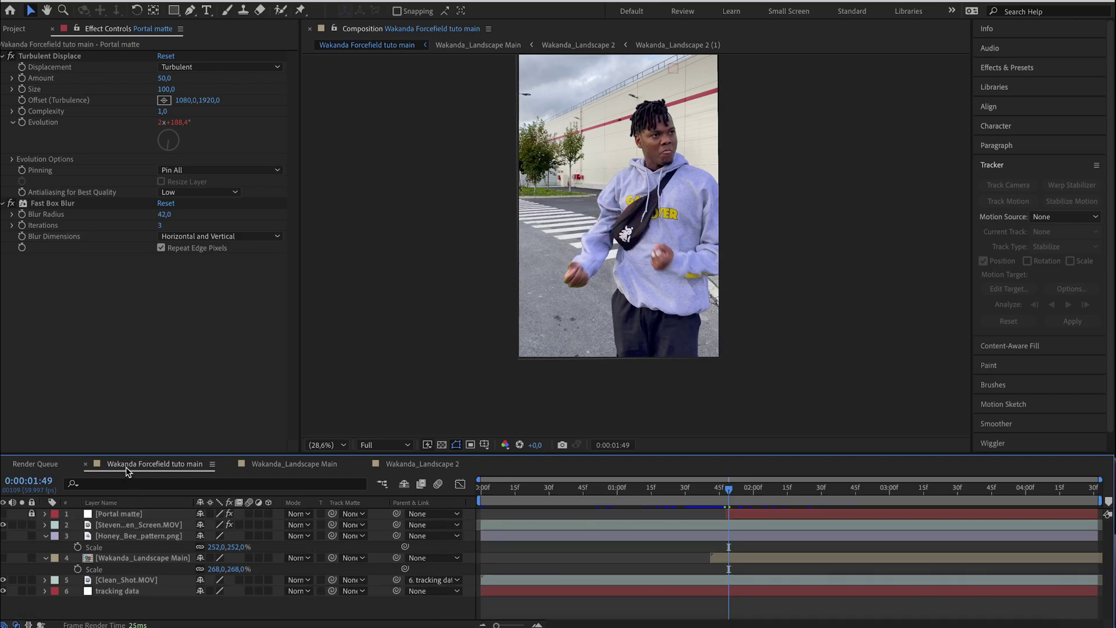
Step: Place portal matte.mov above the honeycomb layer and use it as the honeycomb's inverted alpha track matte
click(20, 29)
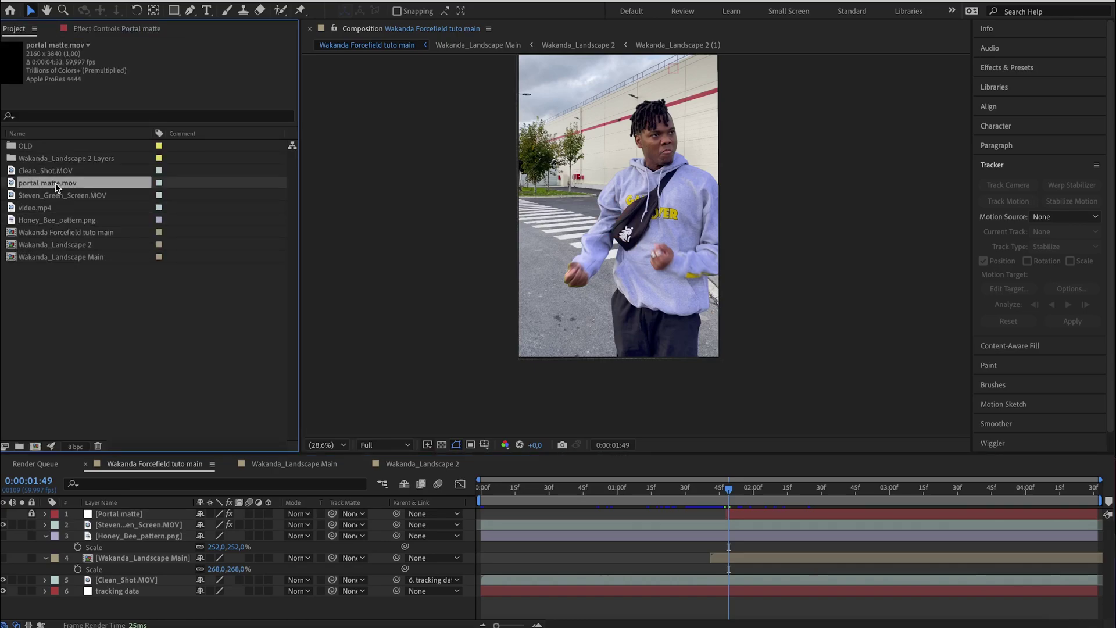
drag(56, 186, 120, 550)
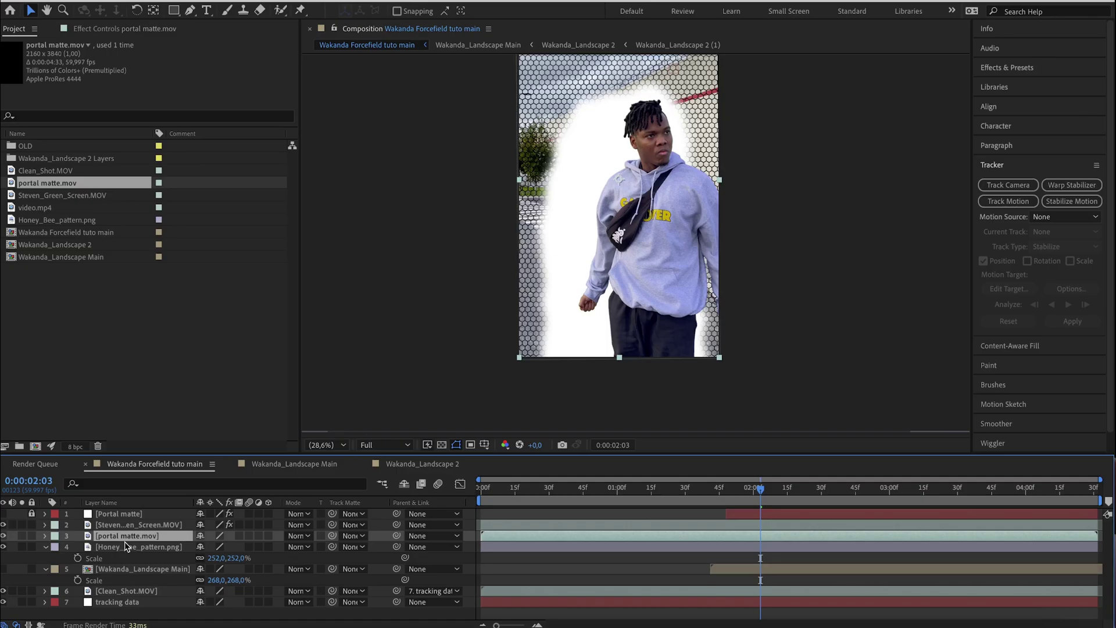
click(126, 545)
click(355, 547)
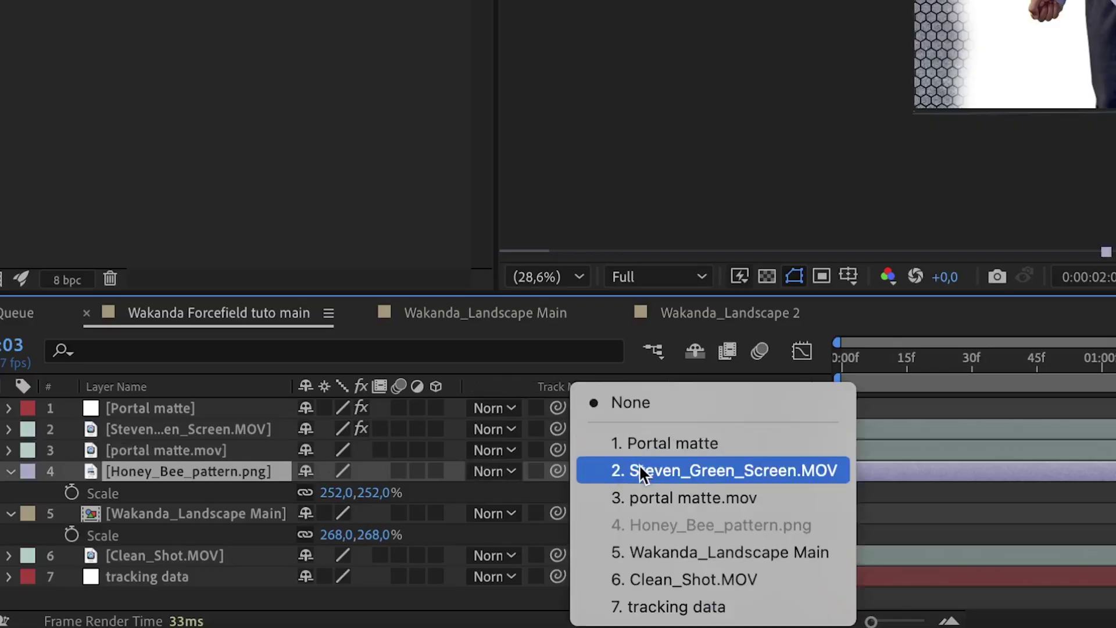
click(648, 502)
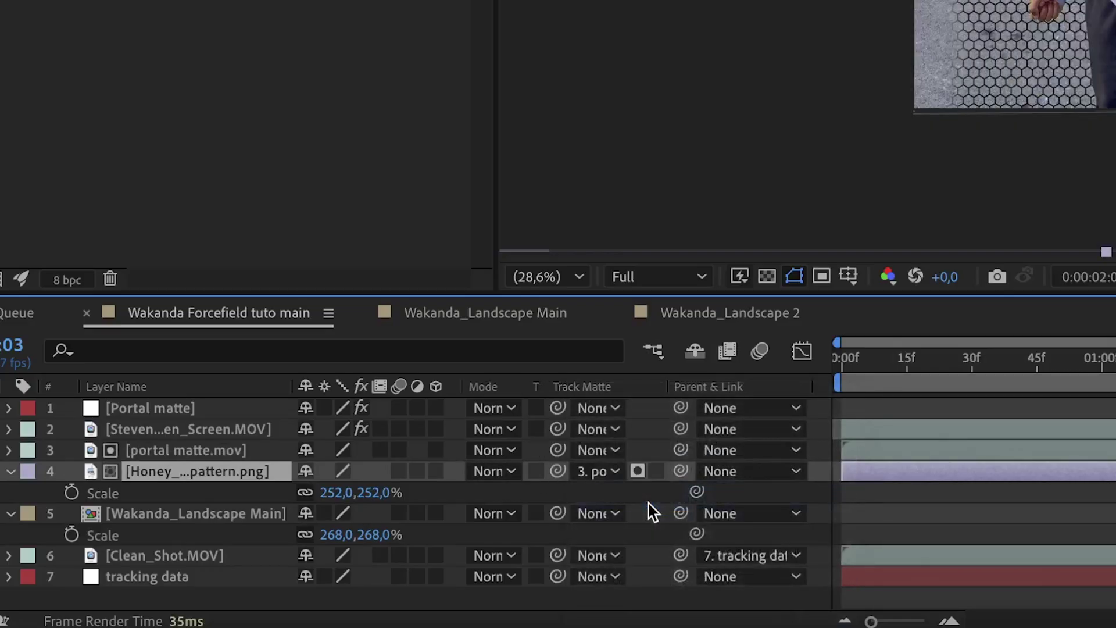
click(656, 471)
click(698, 489)
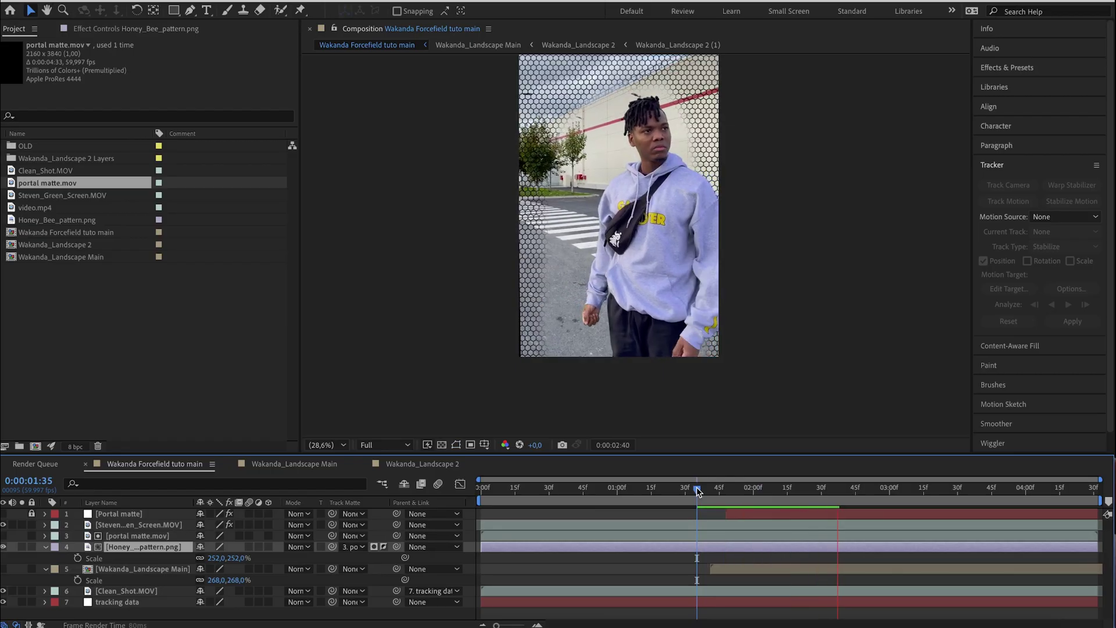
Step: Start the honeycomb layer at 0:00:01:50 and parent it to the tracking data layer
drag(698, 491, 731, 490)
drag(397, 546, 98, 603)
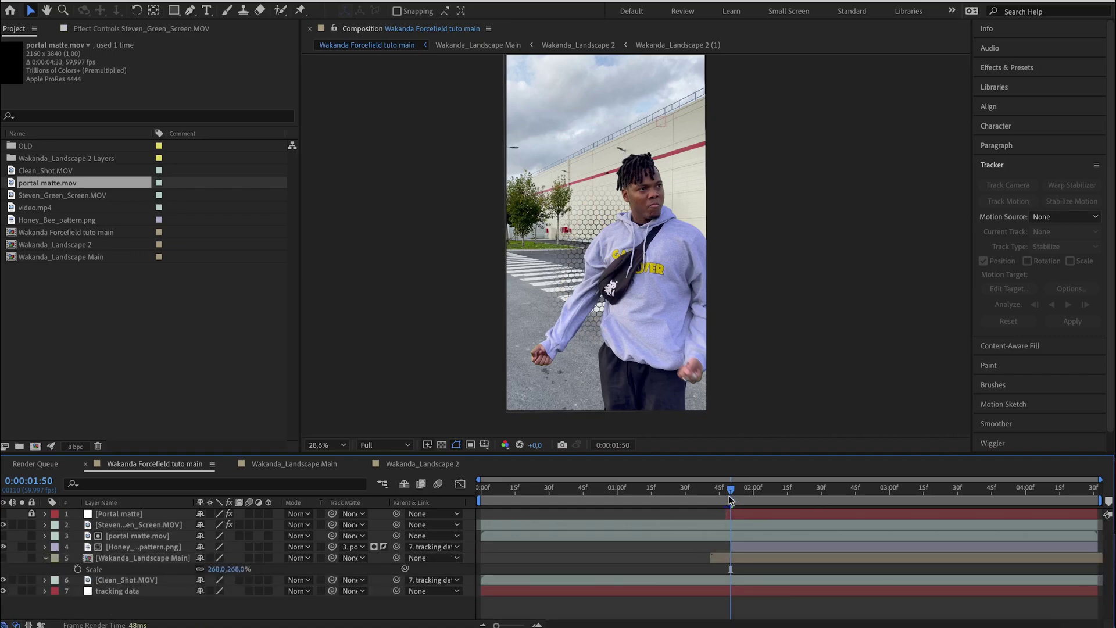
drag(731, 500, 705, 493)
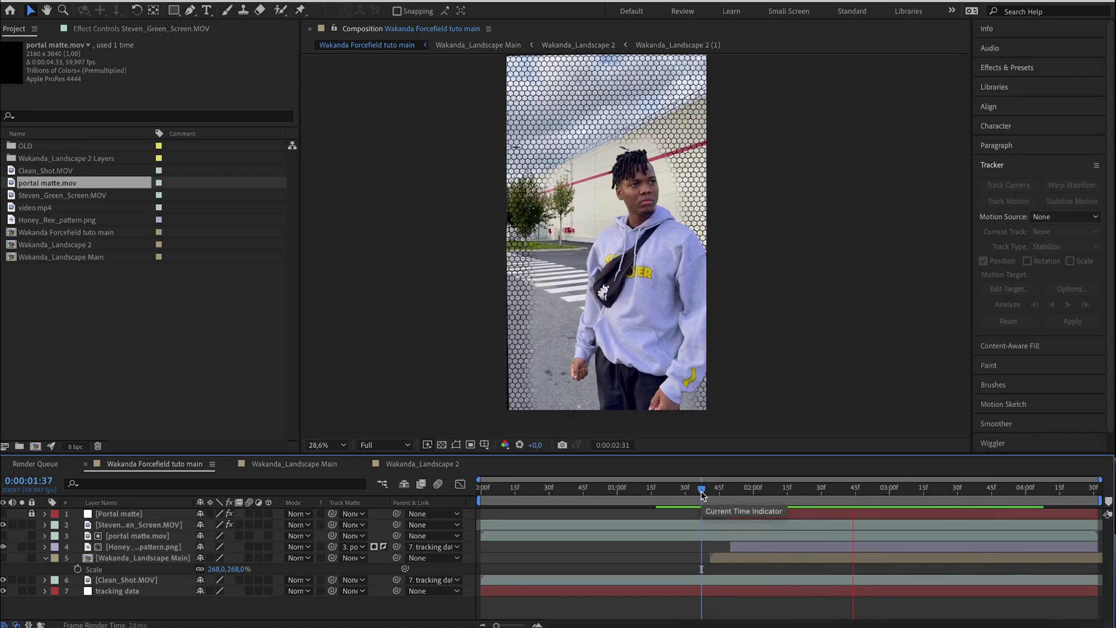
Step: Add a Bulge effect to the honeycomb layer with horizontal radius 1116, vertical radius 1232 and bulge height 1.4
click(759, 548)
key(ctrl+space)
text(bu)
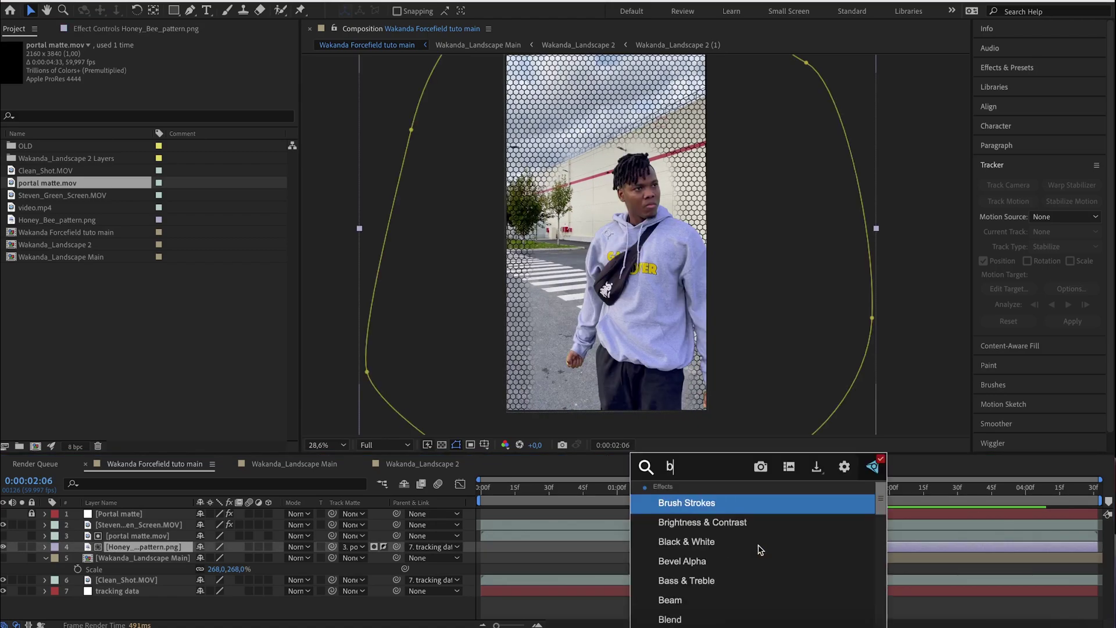
key(Return)
drag(163, 68, 512, 28)
drag(163, 78, 311, 112)
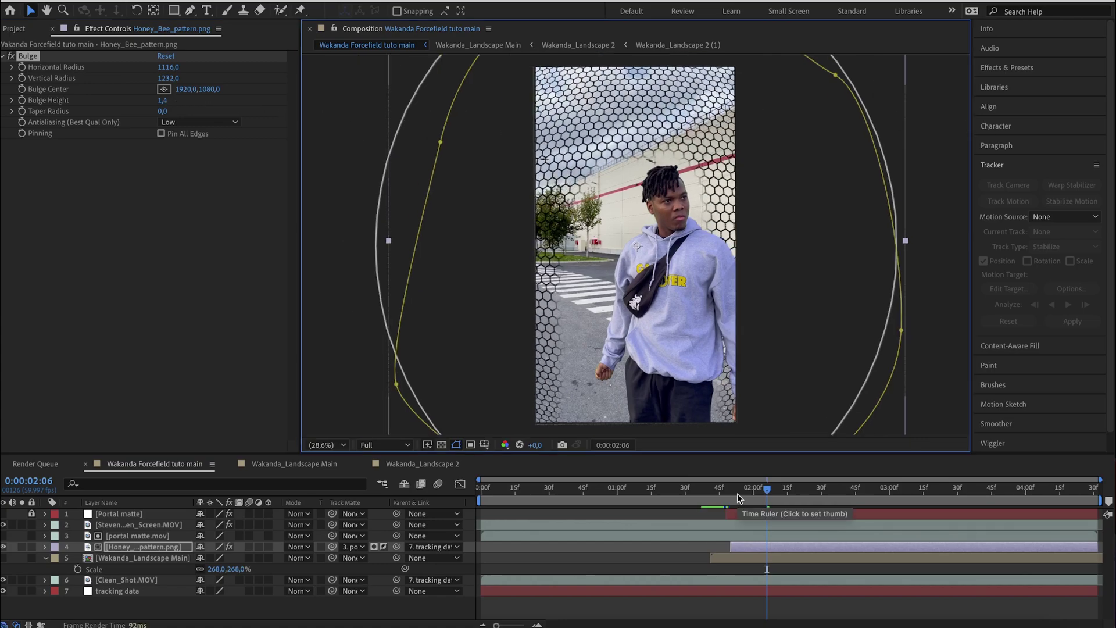
Step: Add a Tint effect to the honeycomb layer and map black to a medium blue
key(ctrl+space)
text(tint)
key(Return)
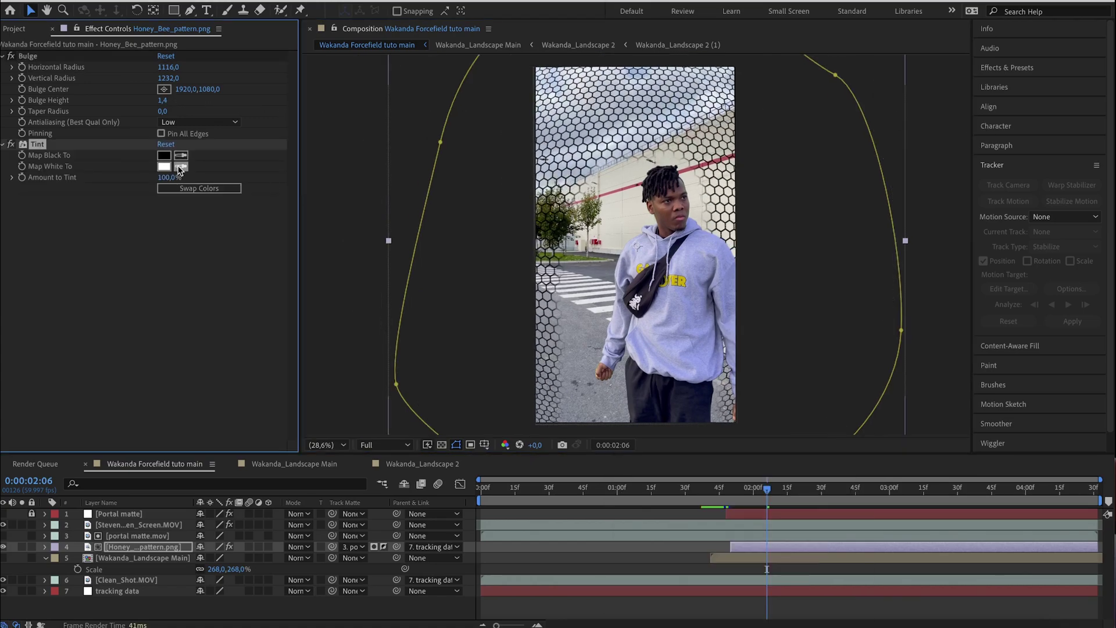
click(165, 155)
click(574, 179)
drag(546, 192, 550, 169)
click(682, 113)
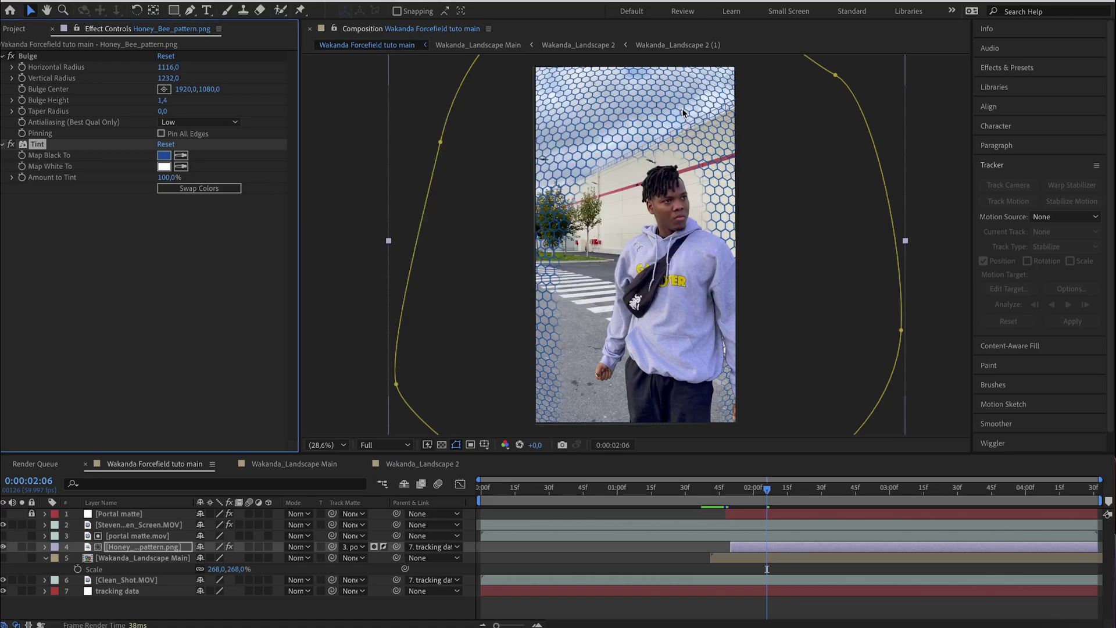
Step: Add Turbulent Displace to the honeycomb layer and drive its Evolution with the expression time*150
key(ctrl+space)
text(tur)
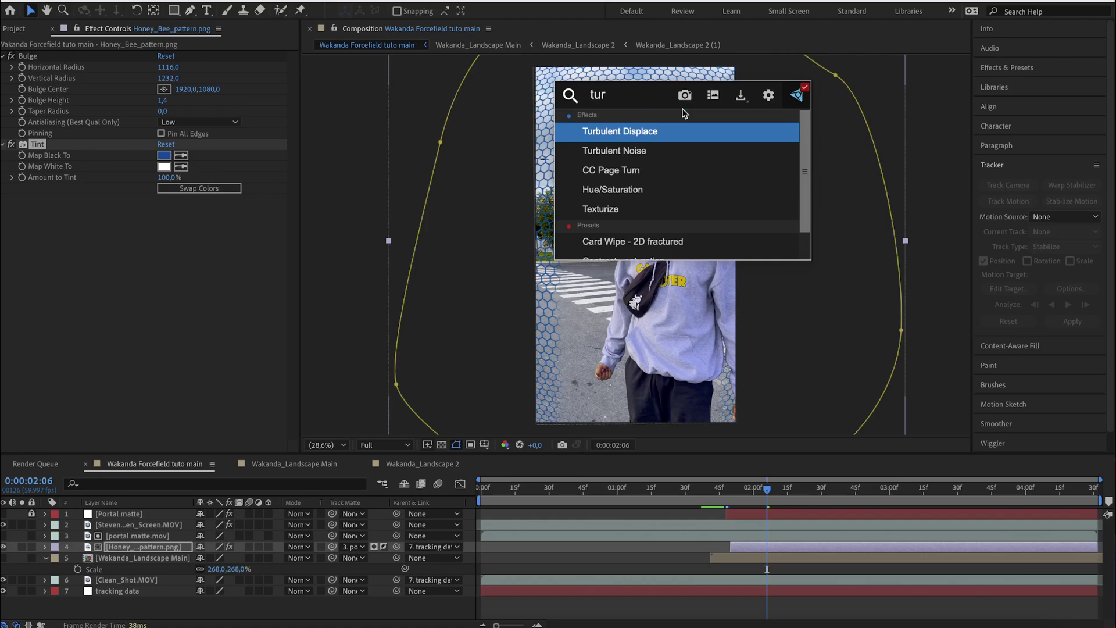
key(Return)
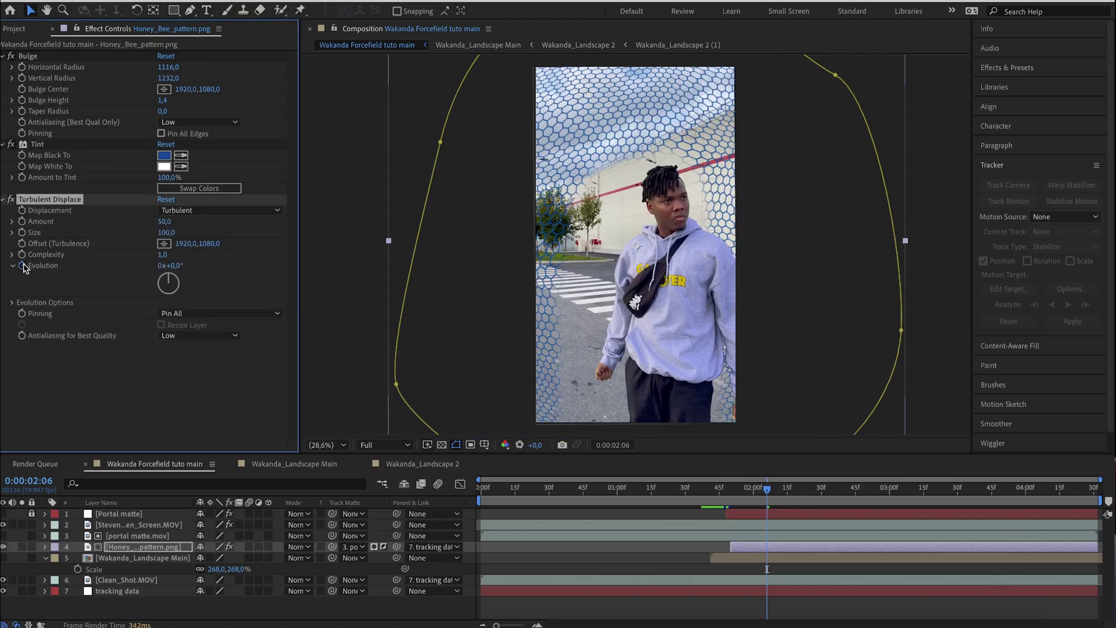
alt+click(23, 267)
text(time*150)
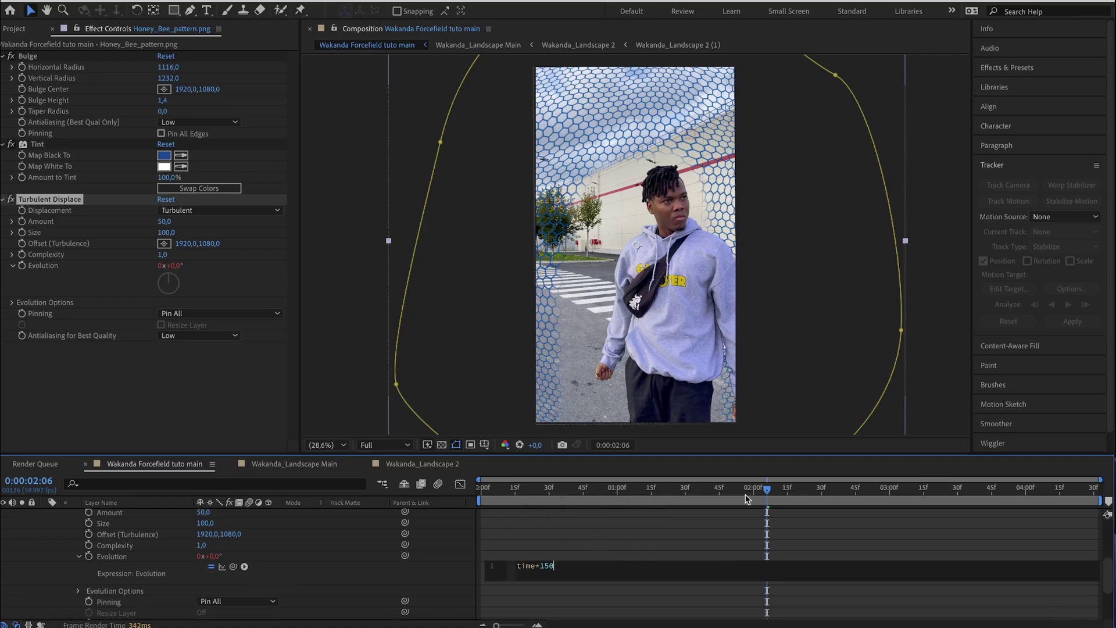
click(718, 488)
Step: Set the honeycomb's Turbulent Displace amount to 80 and its size to 15
click(164, 223)
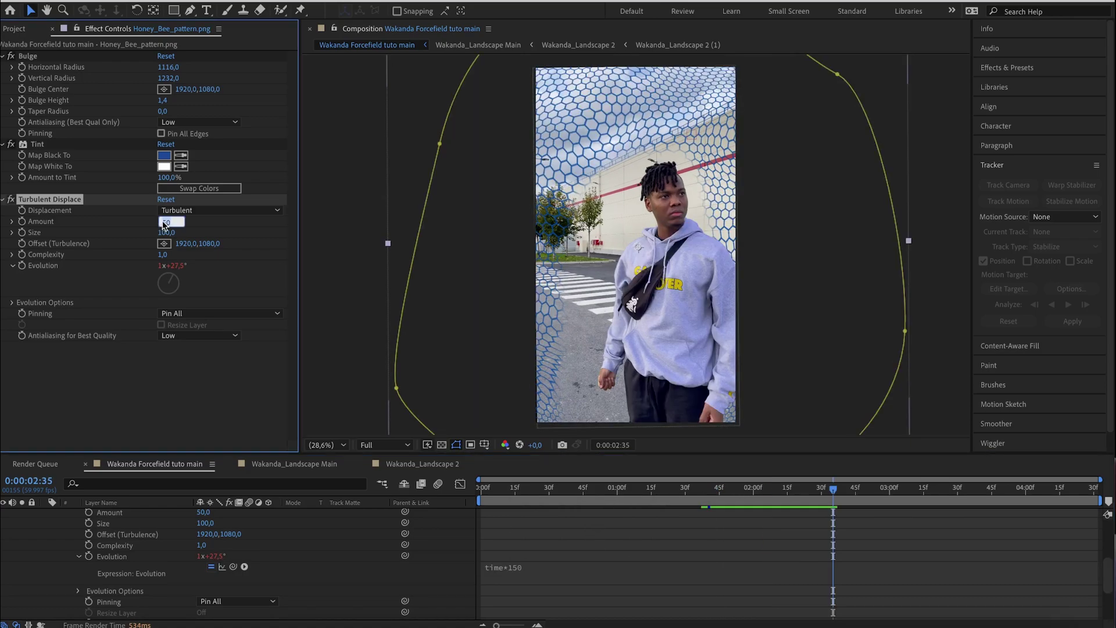
text(80)
key(Tab)
text(1)
key(Return)
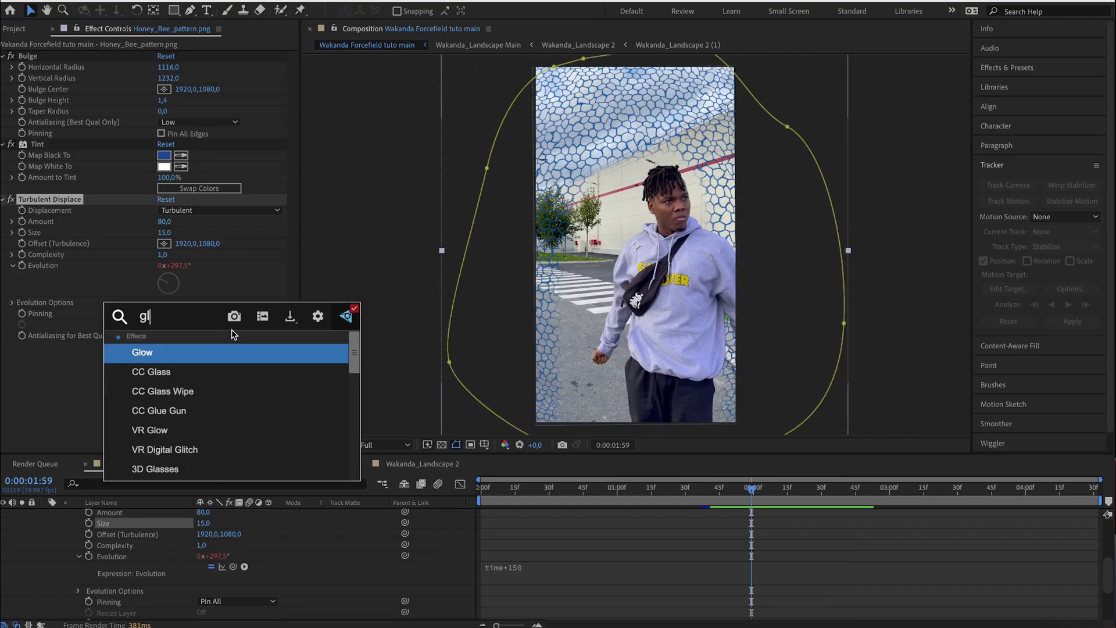
Step: Add a Glow effect to the honeycomb layer with a glow radius of 12 and an intensity of 0.9
text(ow)
key(Return)
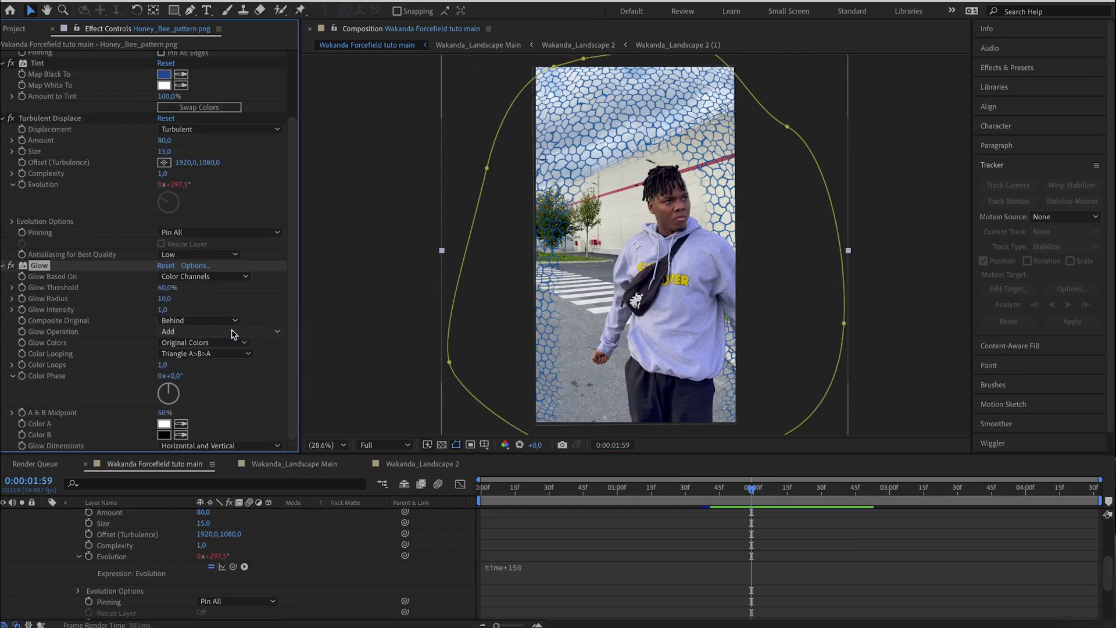
click(166, 299)
click(166, 311)
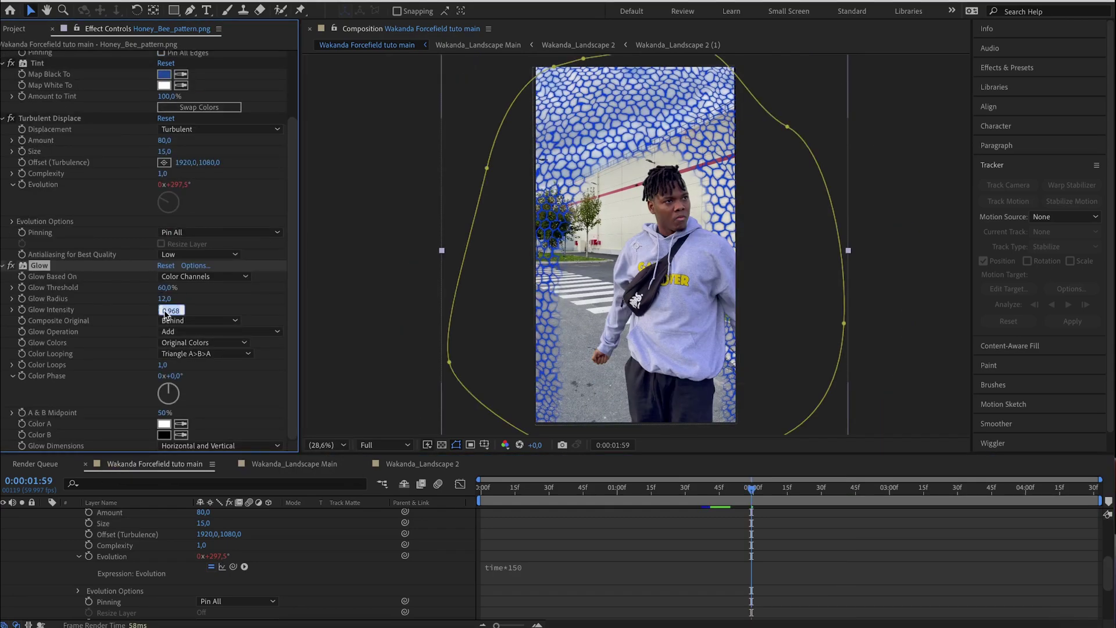
text(0,9)
key(Return)
Step: Add a Fast Box Blur effect to the honeycomb layer with a blur radius of 0.3
key(ctrl+space)
text(fas)
key(Return)
text(0,3)
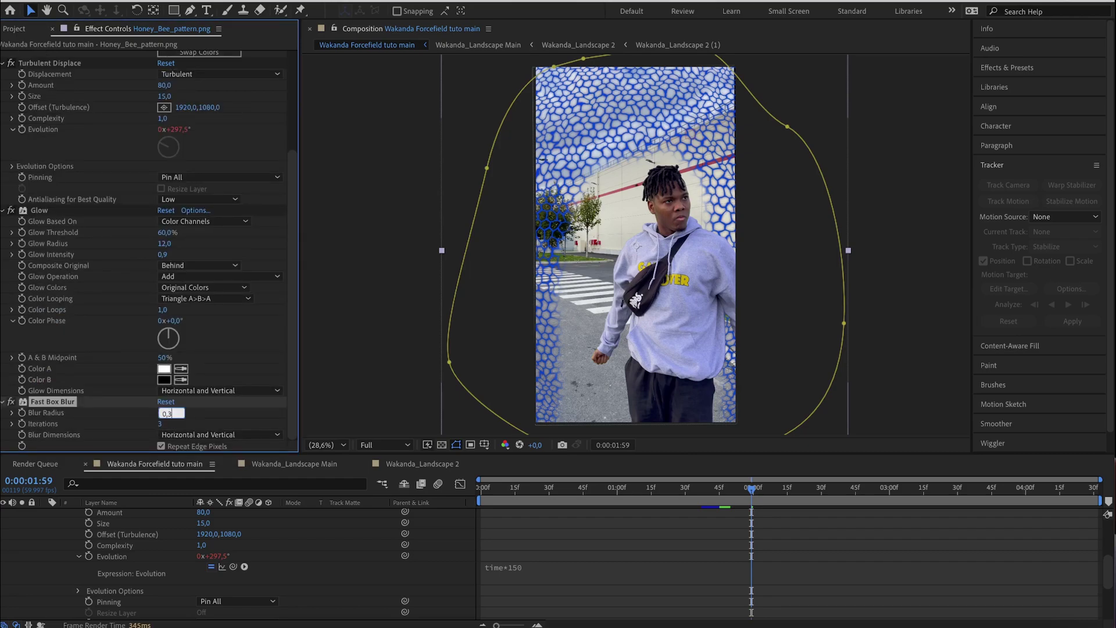
key(Return)
Step: Add a Displacement Map effect to the honeycomb layer and set its maximum horizontal displacement to 25
key(ctrl+space)
text(displa)
key(Return)
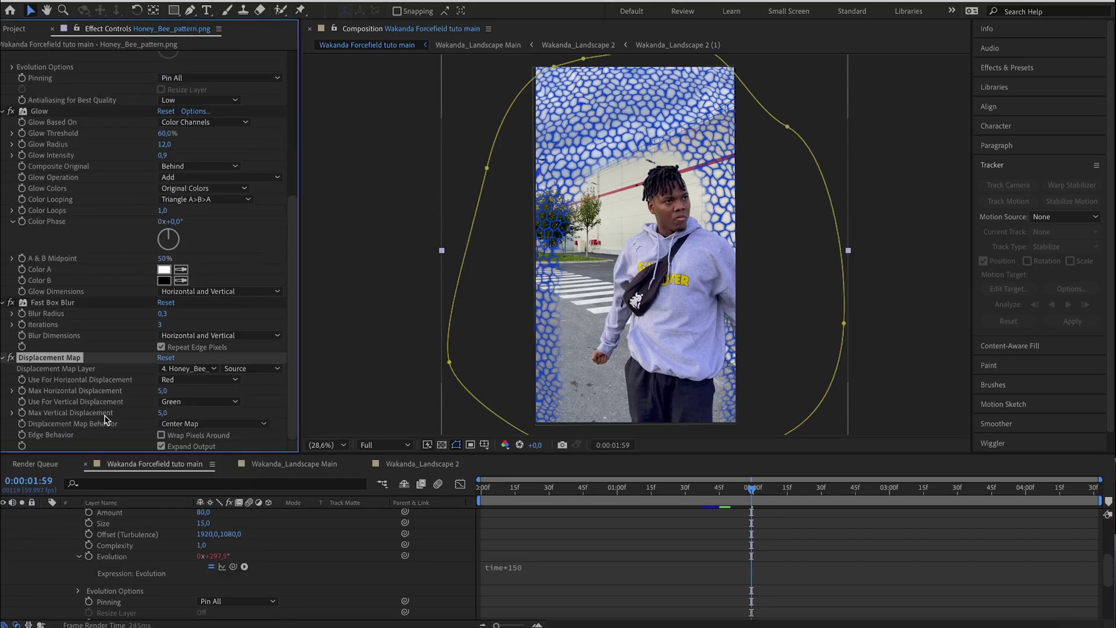
click(162, 391)
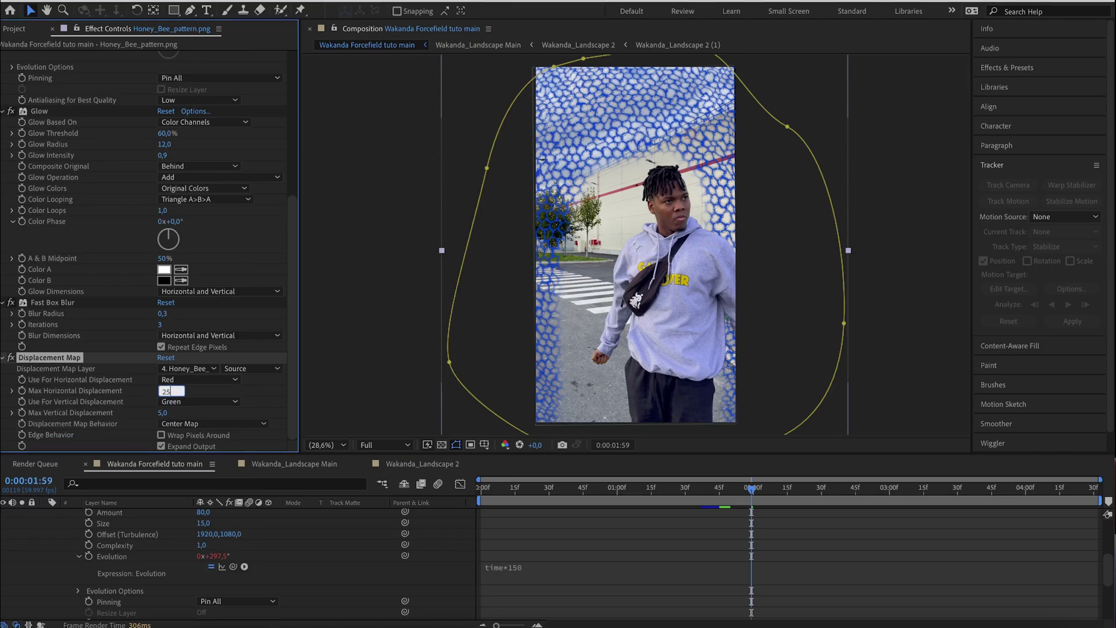
text(25)
key(Return)
click(753, 500)
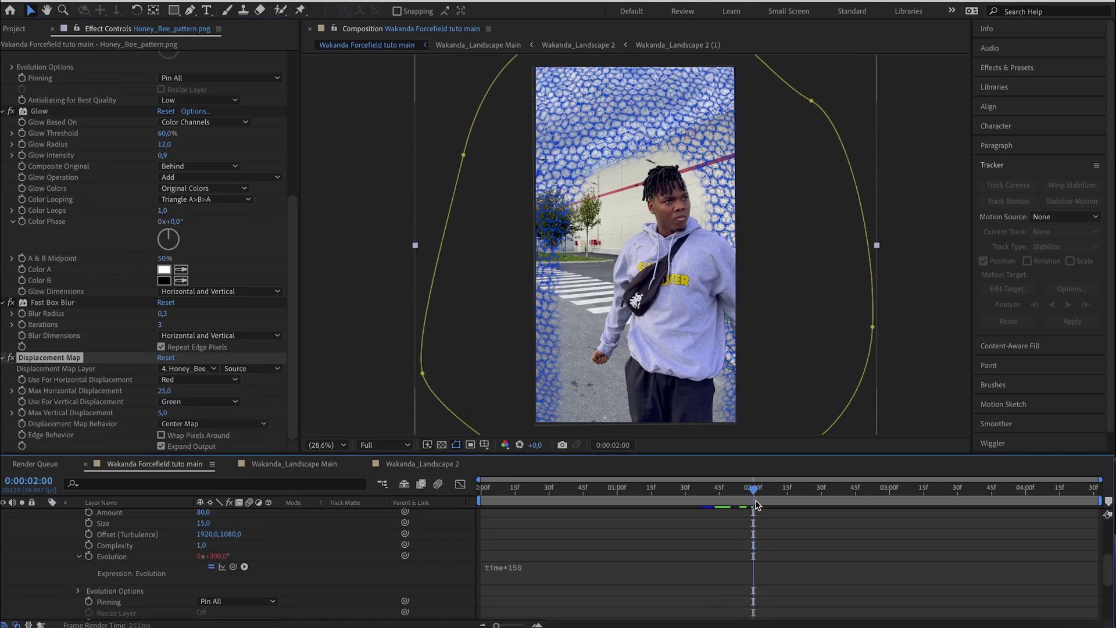
scroll(660, 293, up, 4)
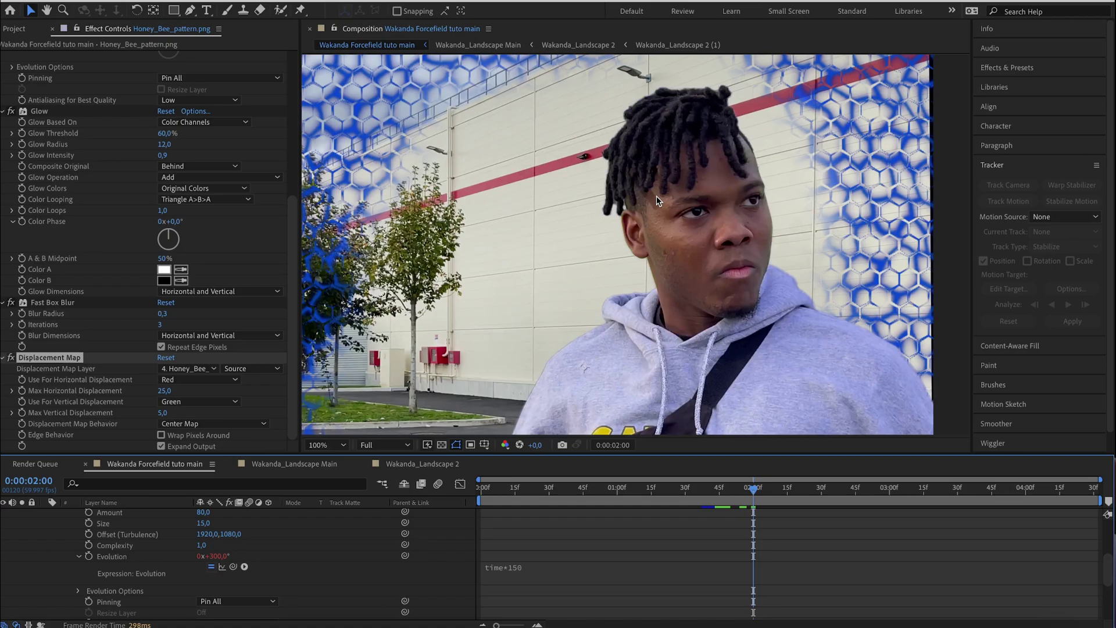
scroll(657, 197, down, 4)
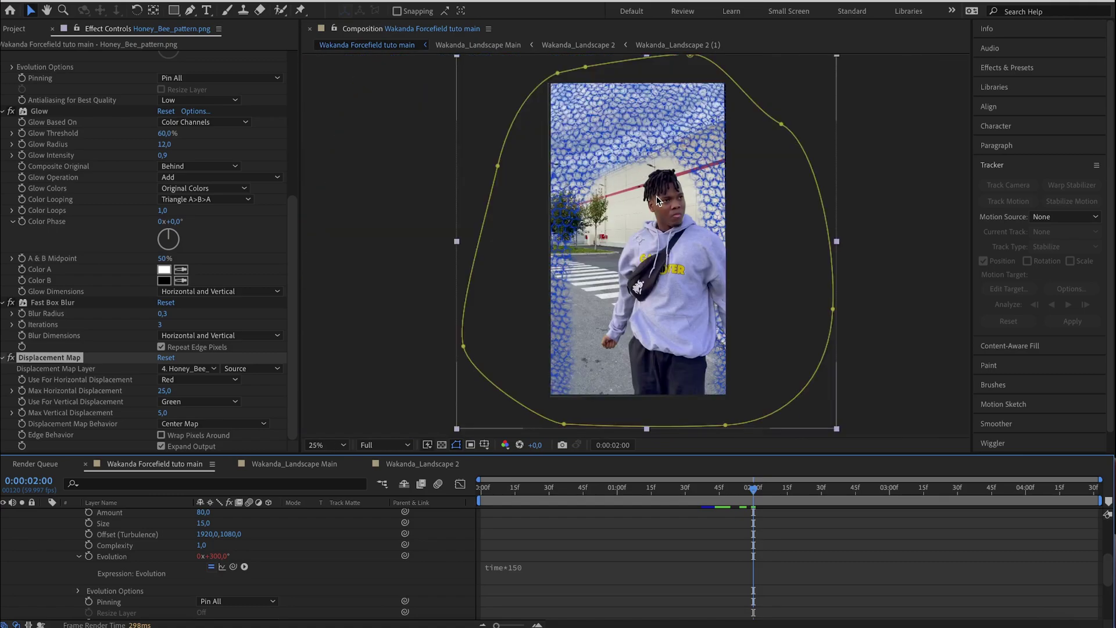
Step: Duplicate the portal matte and honeycomb layers, and stack the extra matte between the two honeycomb layers
key(u)
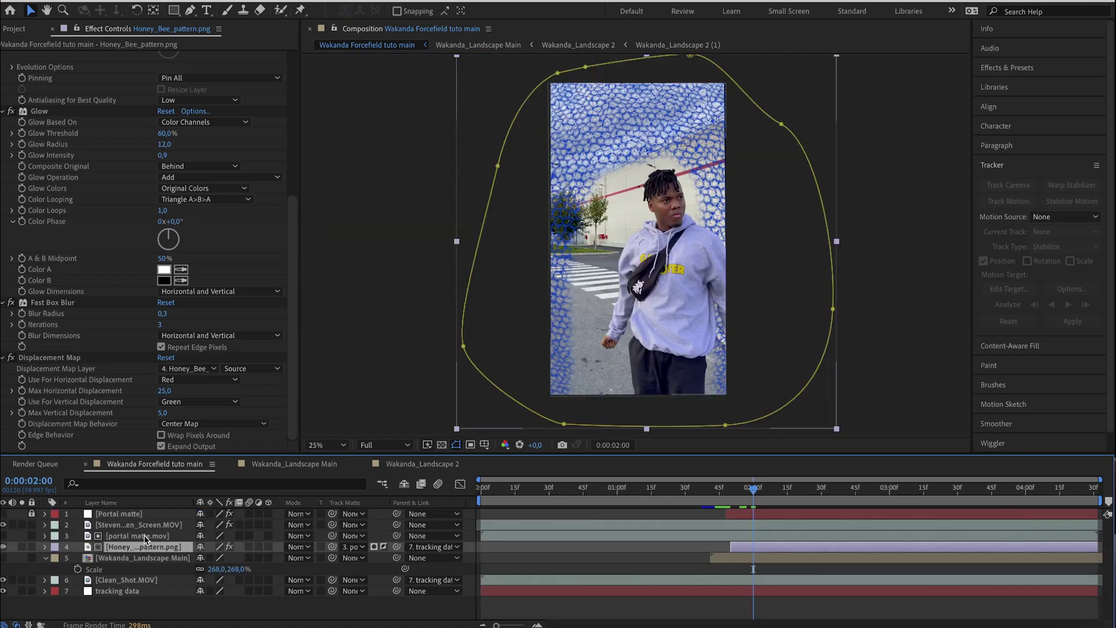
shift+click(145, 538)
key(super+d)
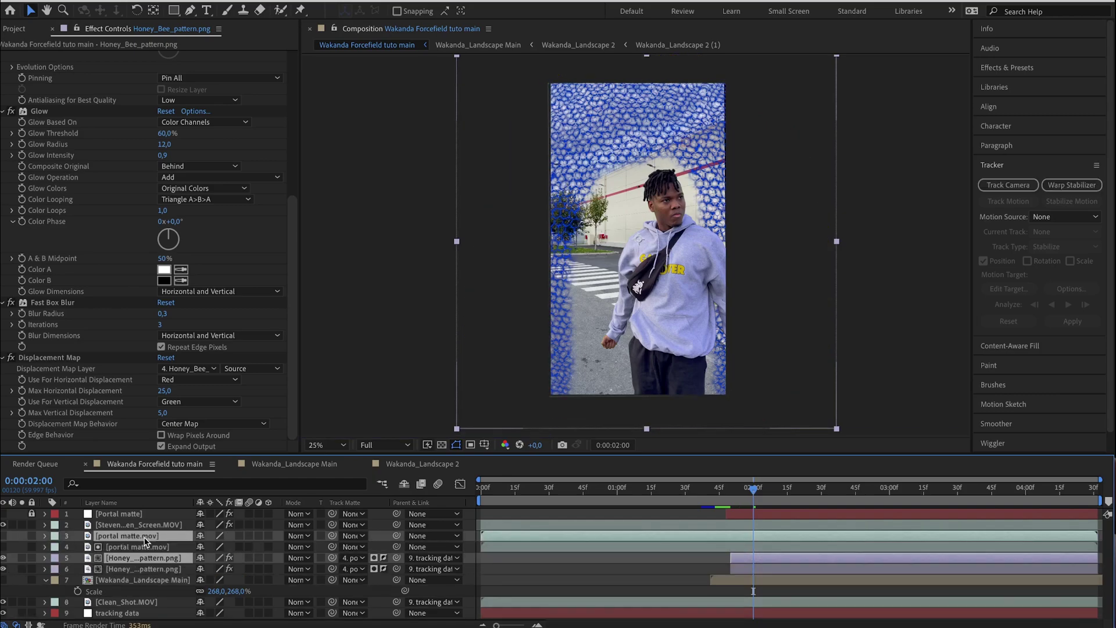
drag(145, 538, 154, 575)
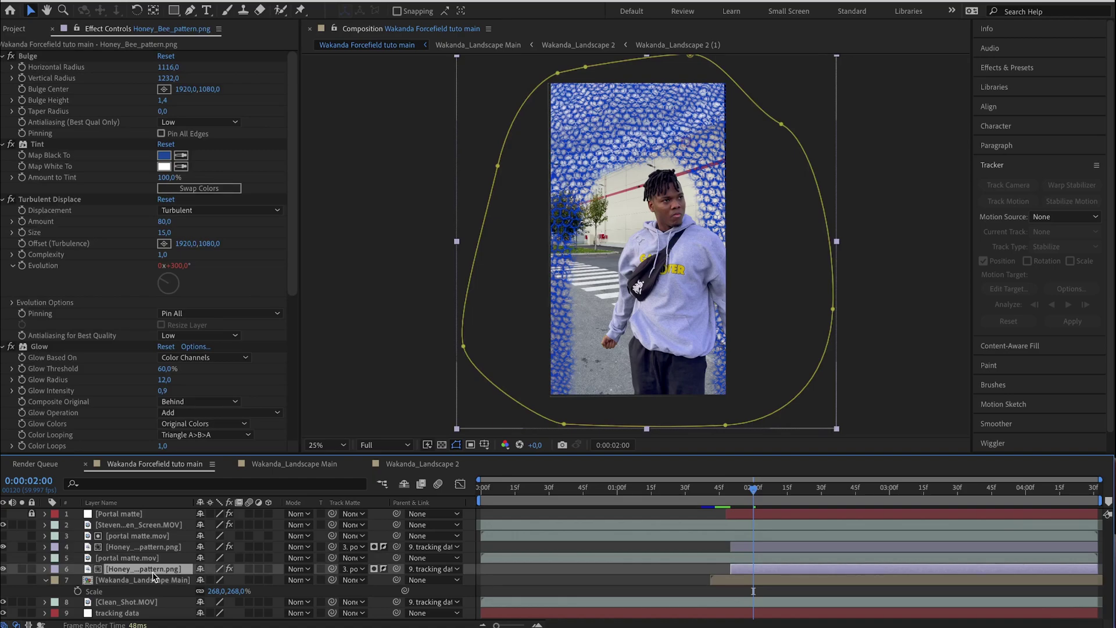
Step: Add an Emboss effect to the lower honeycomb layer, move it before Tint, and delete the Bulge effect
key(ctrl+space)
text(em)
key(Return)
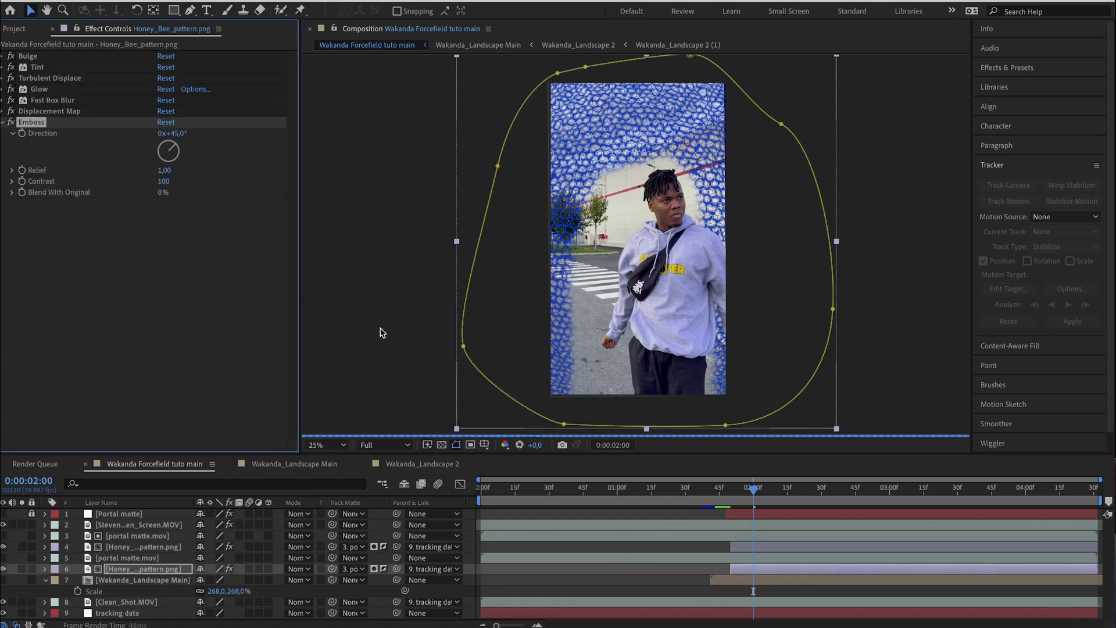
drag(31, 122, 34, 59)
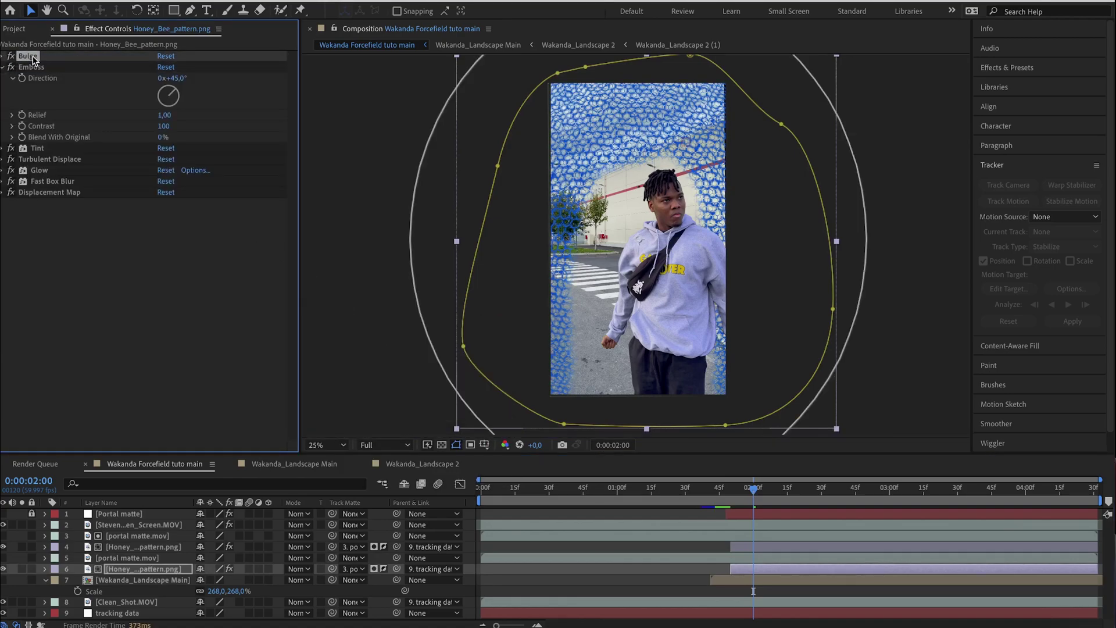
key(Delete)
key(period)
Step: Set the Emboss direction to 96°, relief to 4.90 and contrast to 195 on the lower honeycomb layer
click(180, 69)
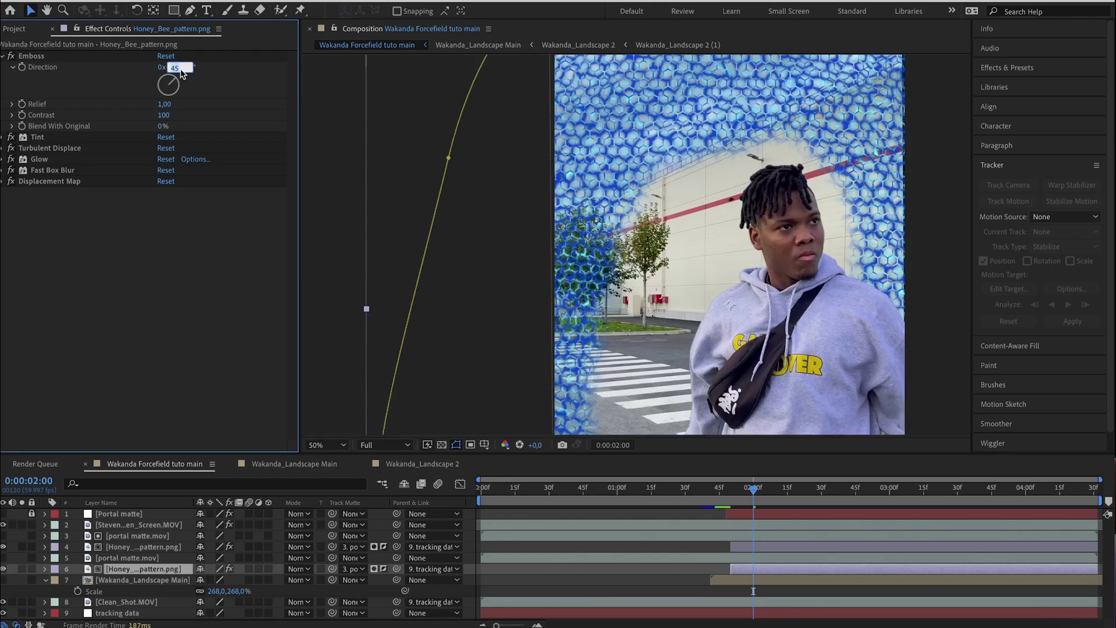
text(96)
click(167, 105)
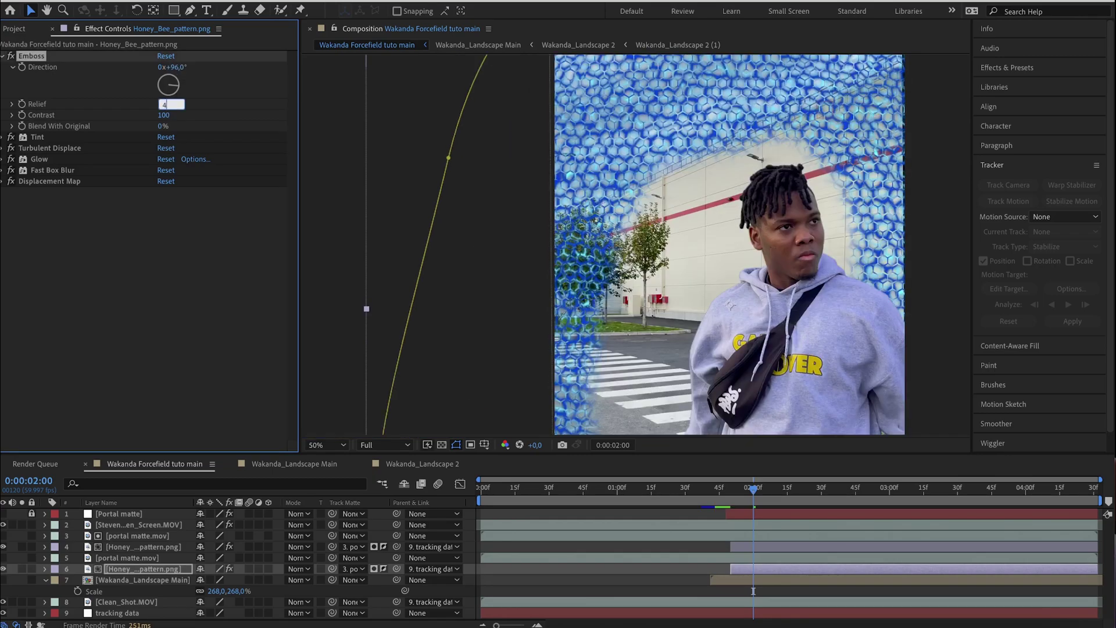
text(4,90)
key(Tab)
text(195)
key(Return)
scroll(696, 141, up, 4)
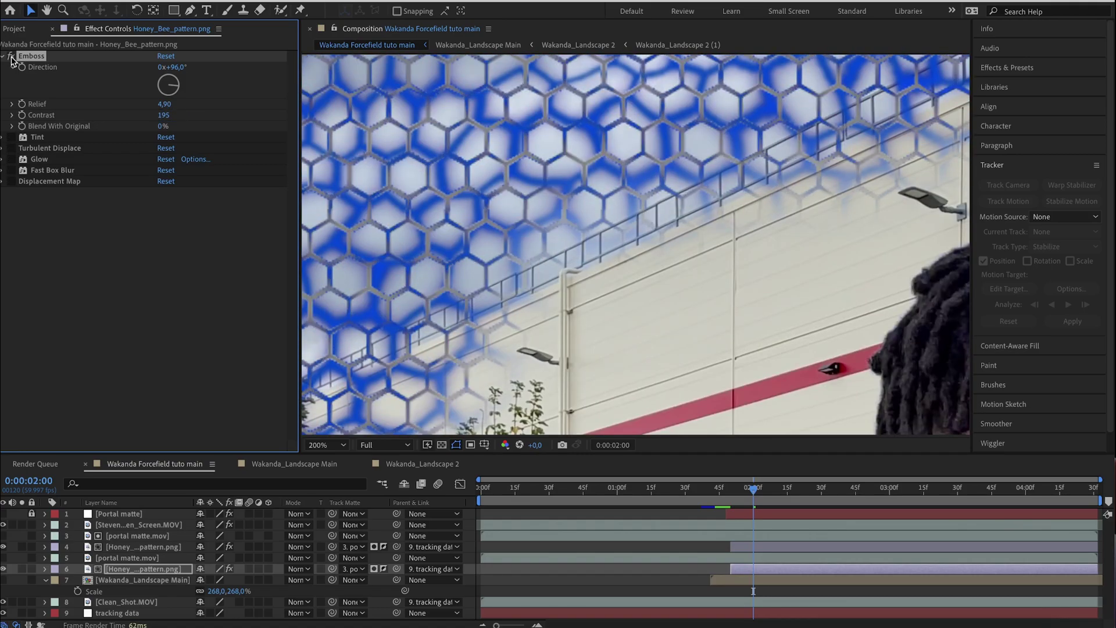
Step: Enable Emboss and Tint on the lower honeycomb layer, mapping the tint's black to dark blue 063B79
click(12, 56)
click(11, 57)
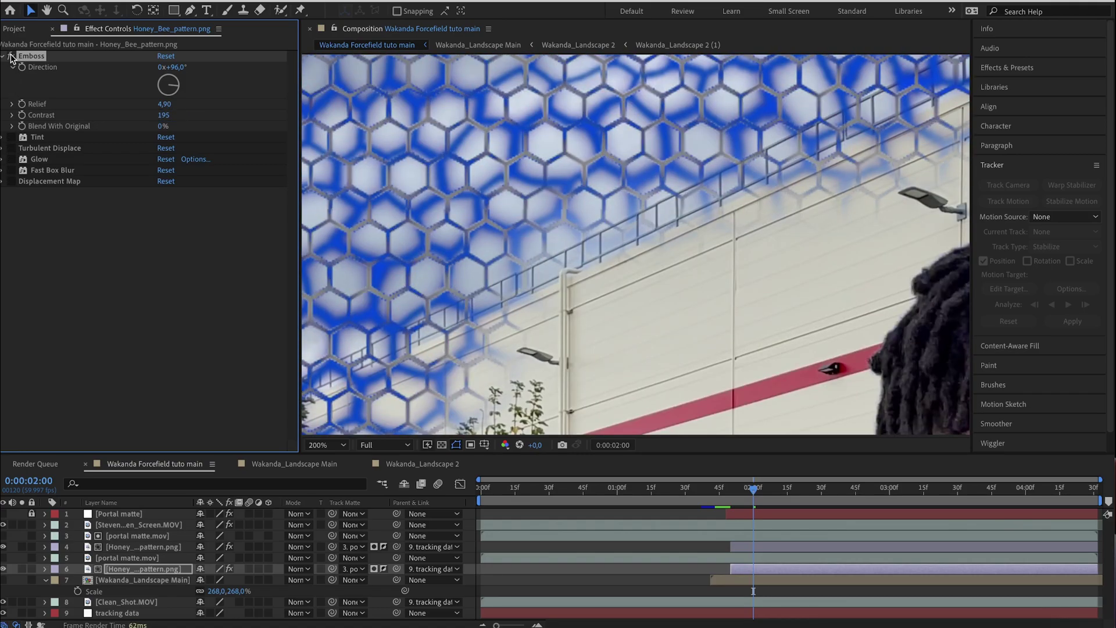
click(10, 137)
click(164, 148)
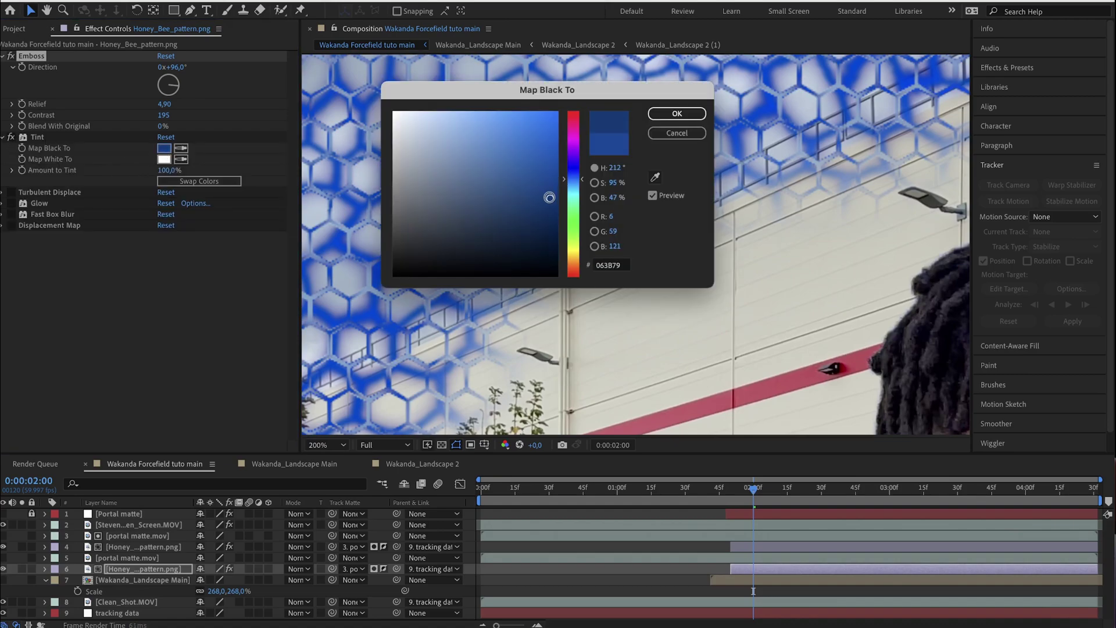
click(655, 119)
Step: Enable the lower honeycomb's Turbulent Displace and set its amount to 15 and size to 34
click(5, 193)
click(11, 193)
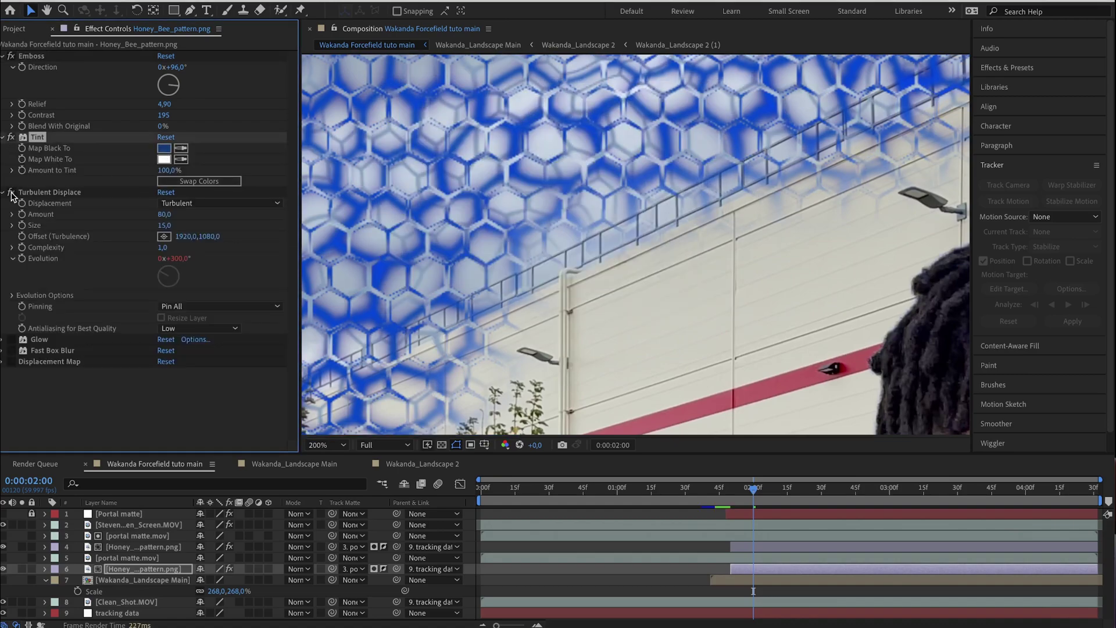
click(165, 214)
text(15)
key(Tab)
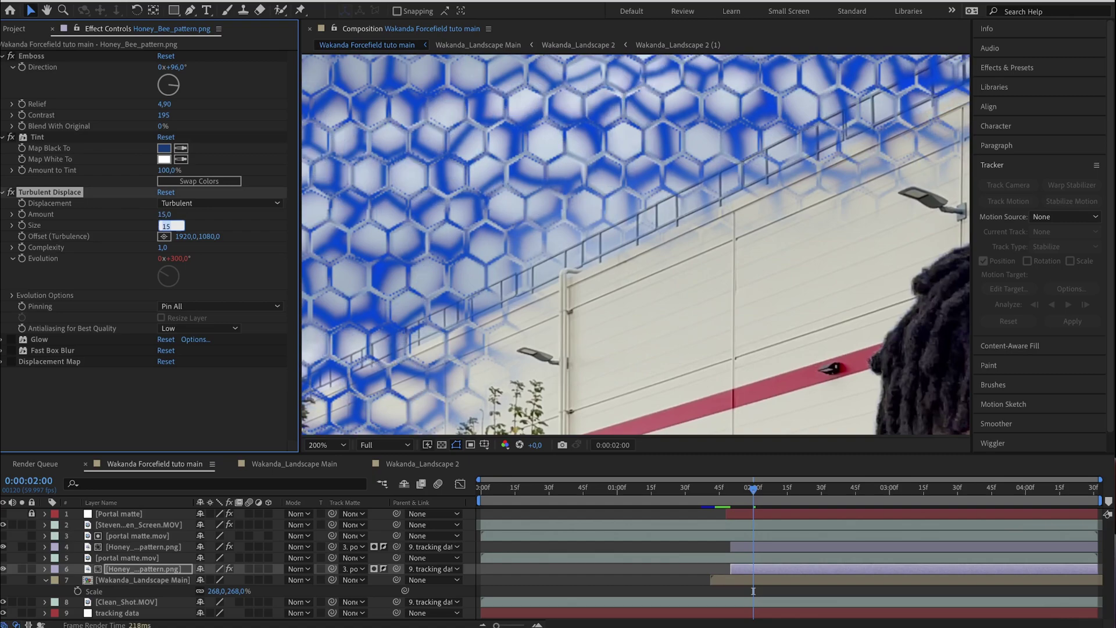
key(Return)
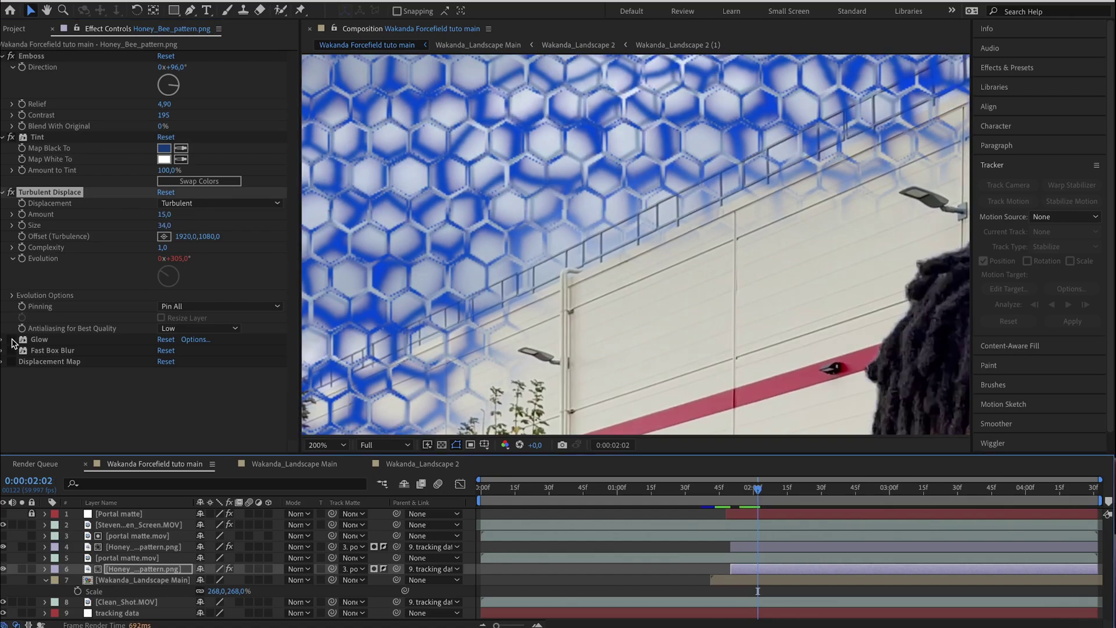
Step: Enable the lower honeycomb's Glow with a radius of 275, an intensity of 3 and a threshold of 57%
click(168, 299)
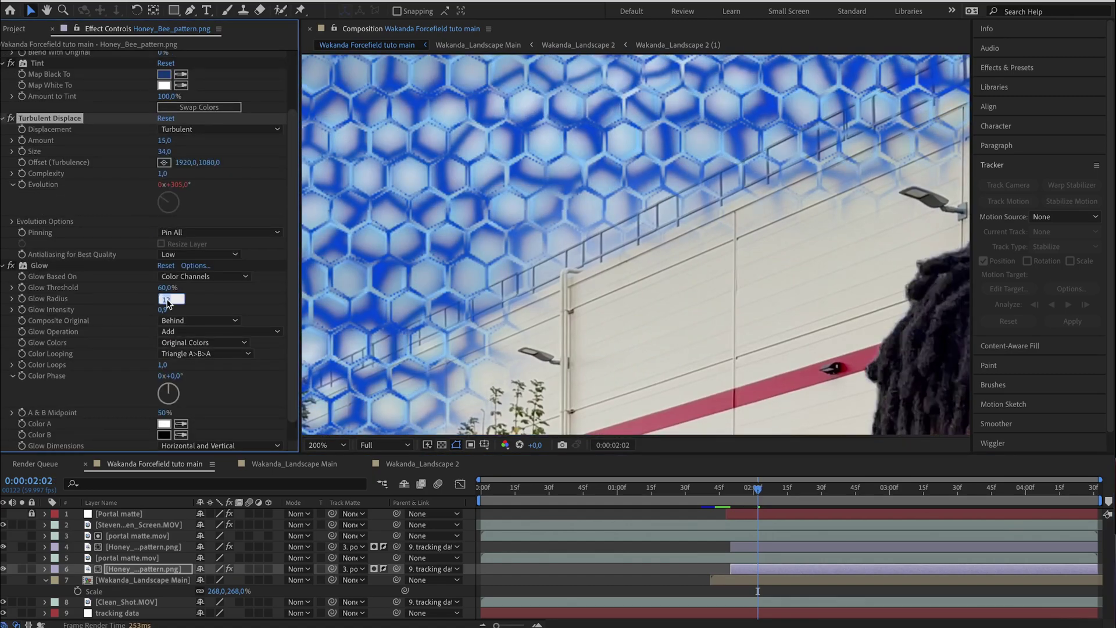
text(275)
key(Return)
click(163, 309)
text(3)
click(166, 288)
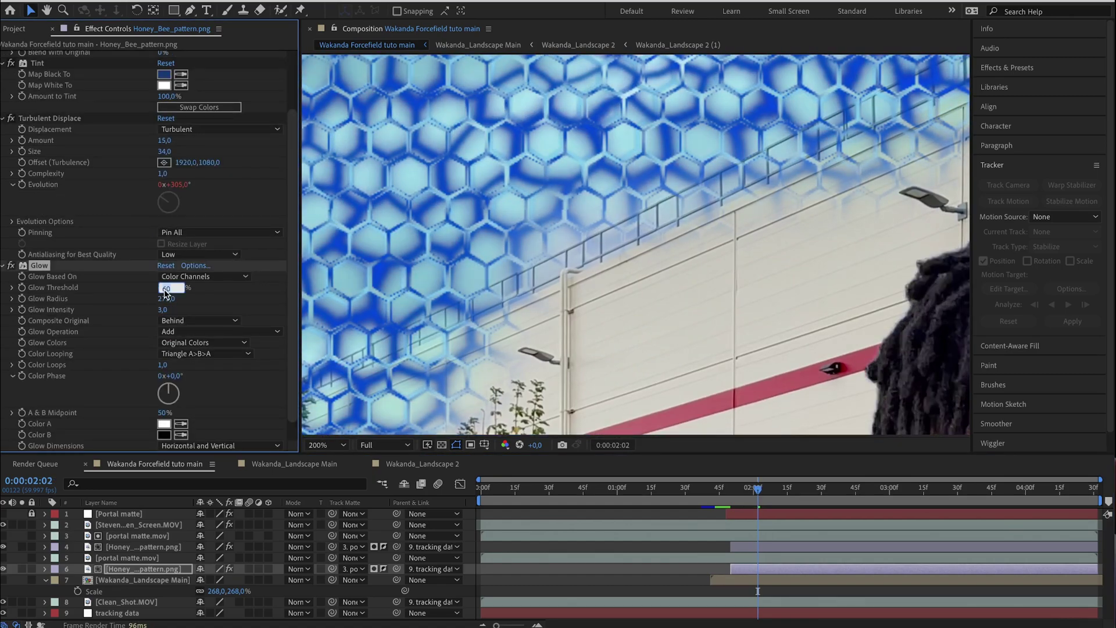
key(Return)
click(163, 289)
text(57)
key(Return)
Step: Delete the lower honeycomb's Fast Box Blur and set its Displacement Map maximums to 6 horizontal and 12 vertical
scroll(35, 349, down, 3)
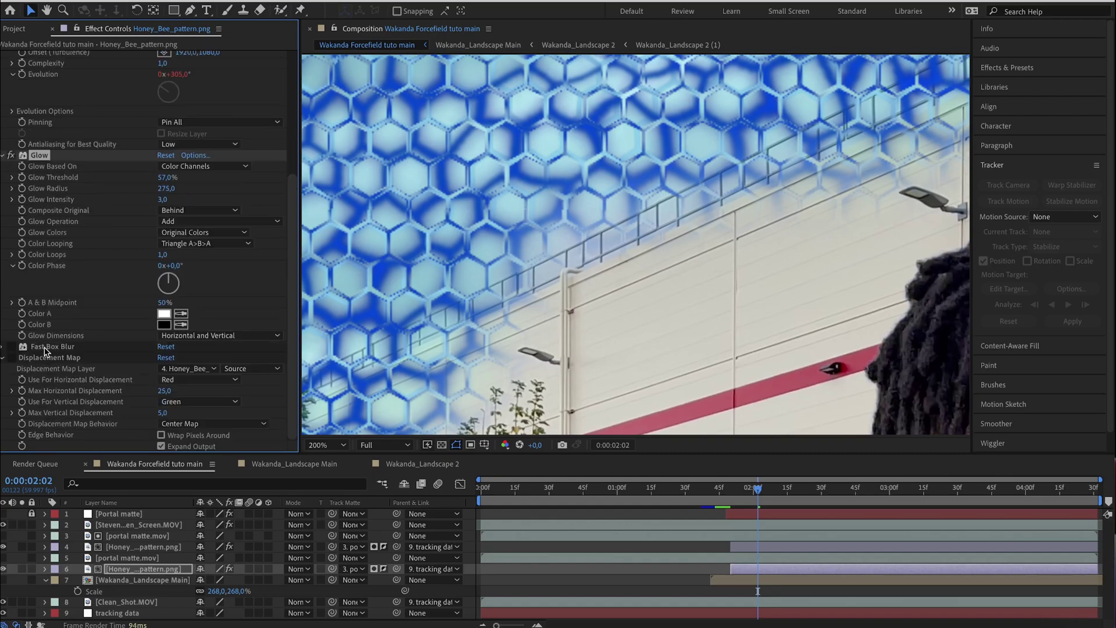
click(30, 355)
click(163, 391)
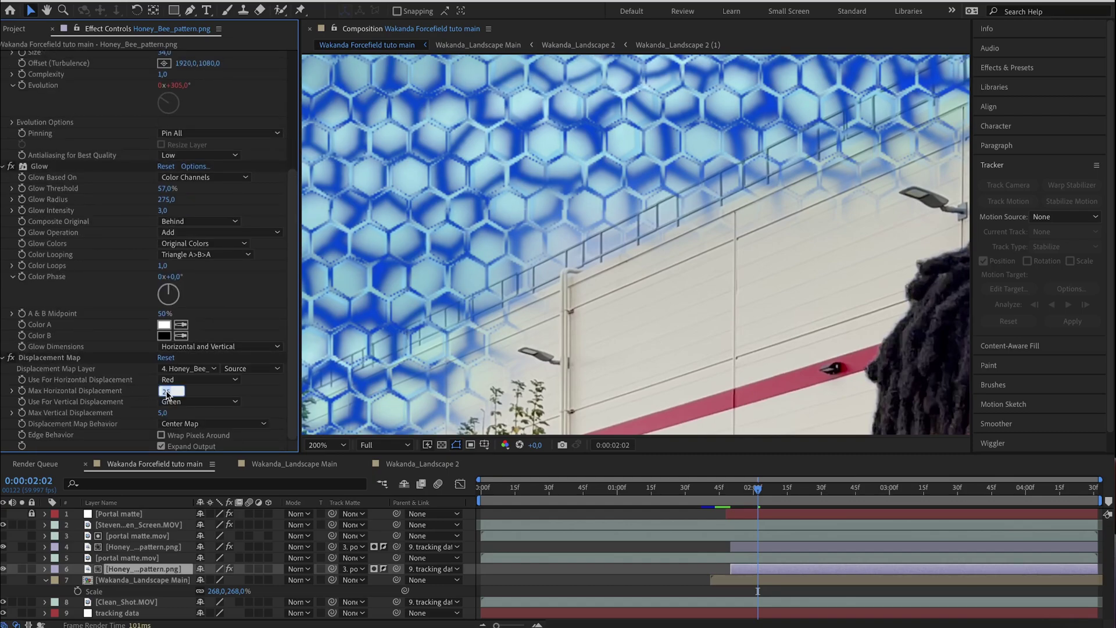
text(6)
key(Tab)
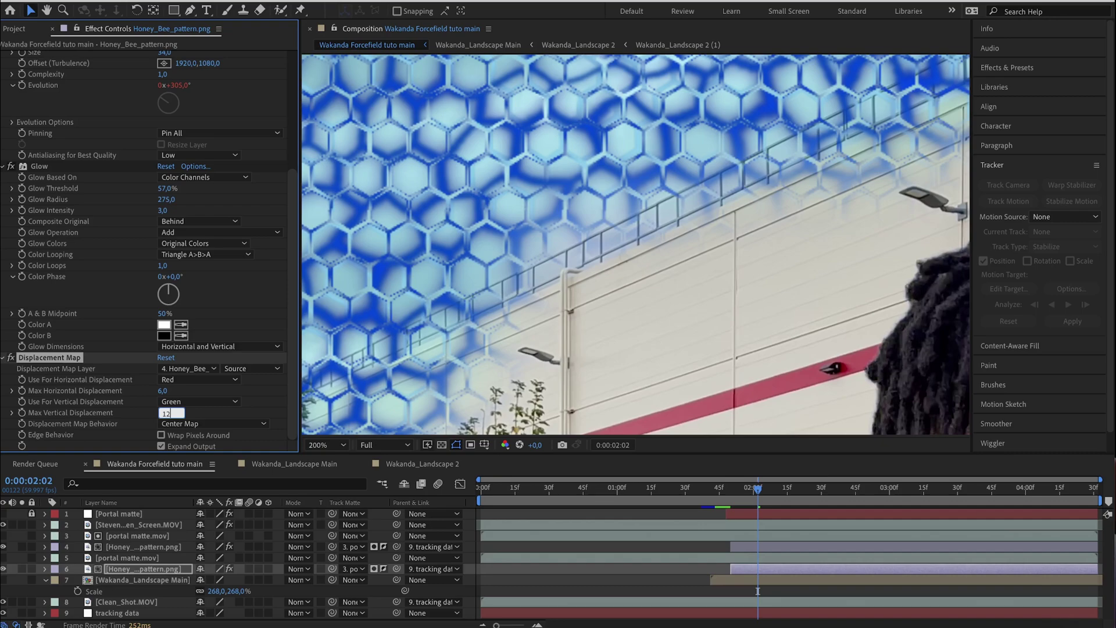
text(12)
key(Return)
scroll(505, 154, down, 6)
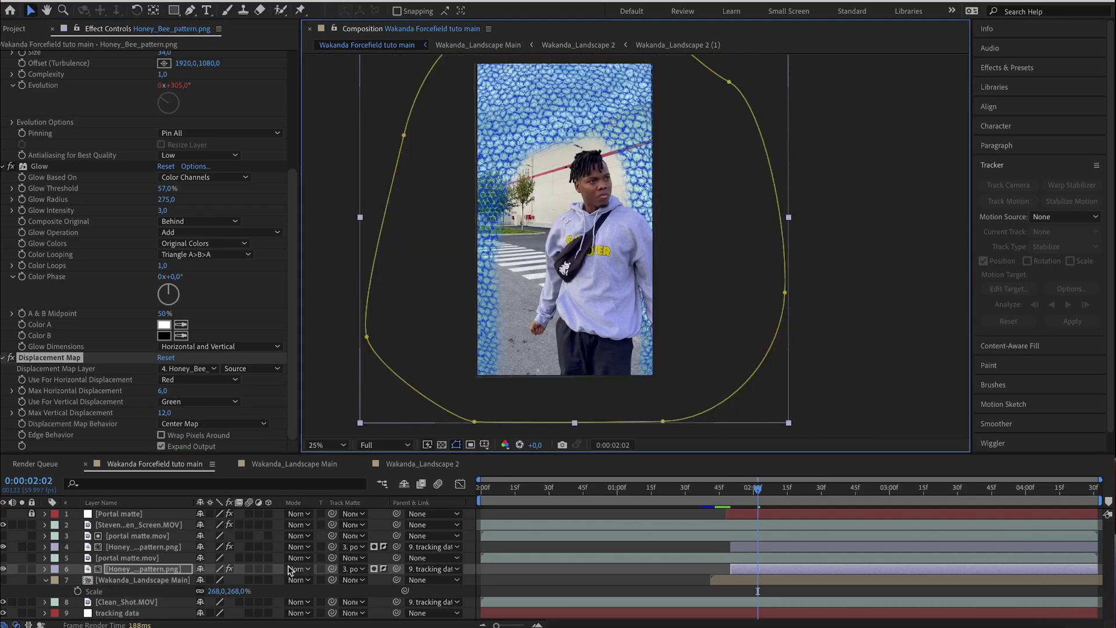
Step: Set the blending mode of both honeycomb layers to Screen
click(305, 570)
click(320, 210)
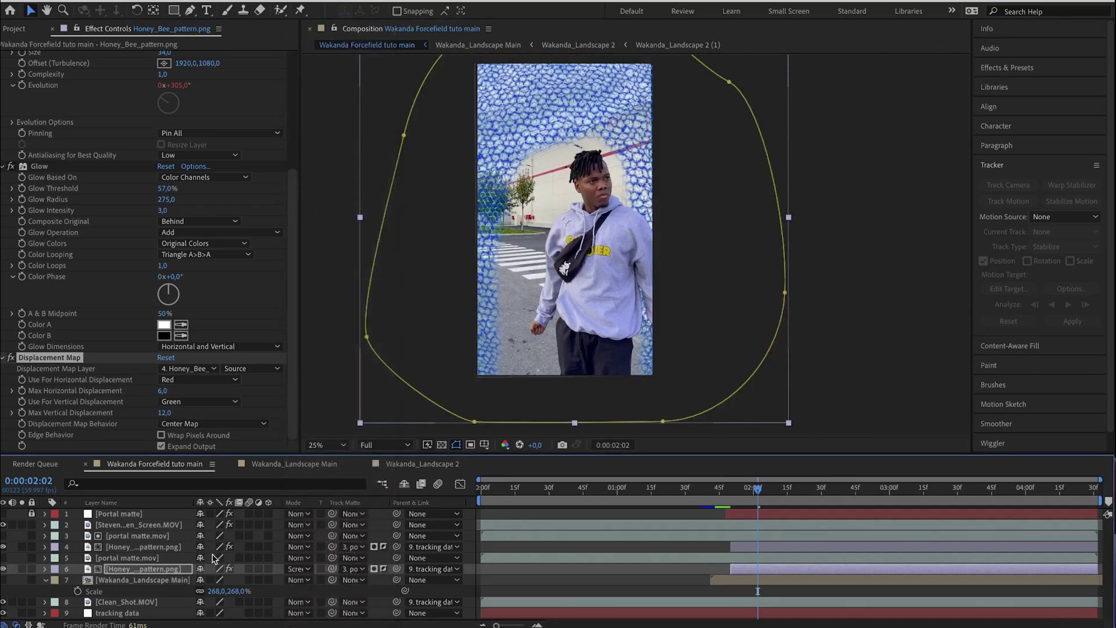
click(298, 547)
click(320, 211)
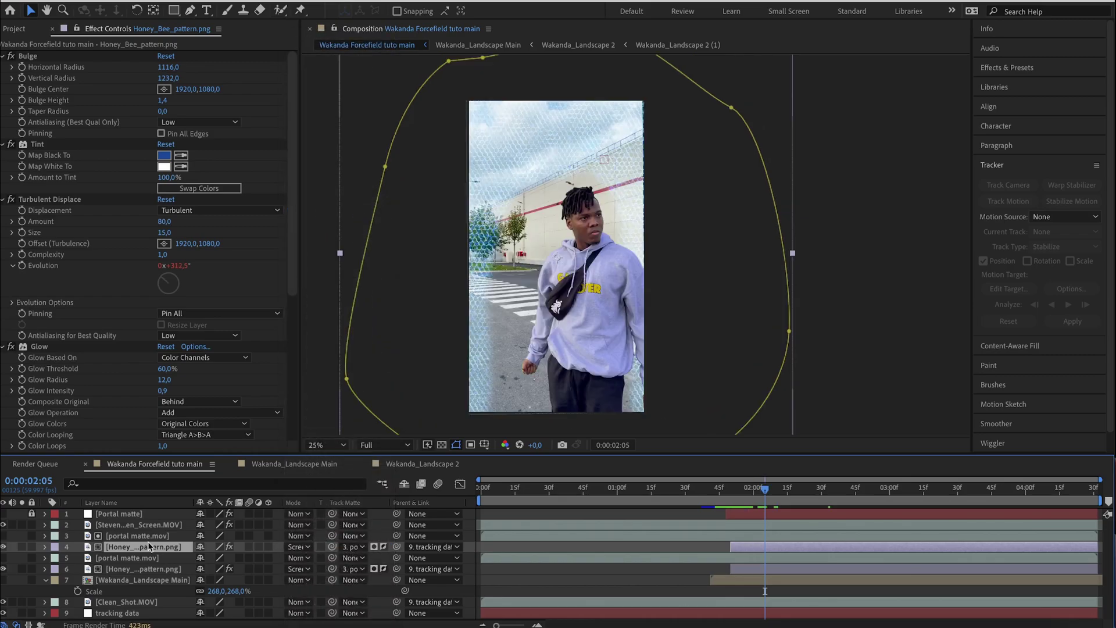
Step: Duplicate the upper portal matte and honeycomb layers, and select the topmost honeycomb copy
click(144, 537)
key(ctrl+d)
drag(141, 536, 124, 542)
click(146, 557)
click(146, 551)
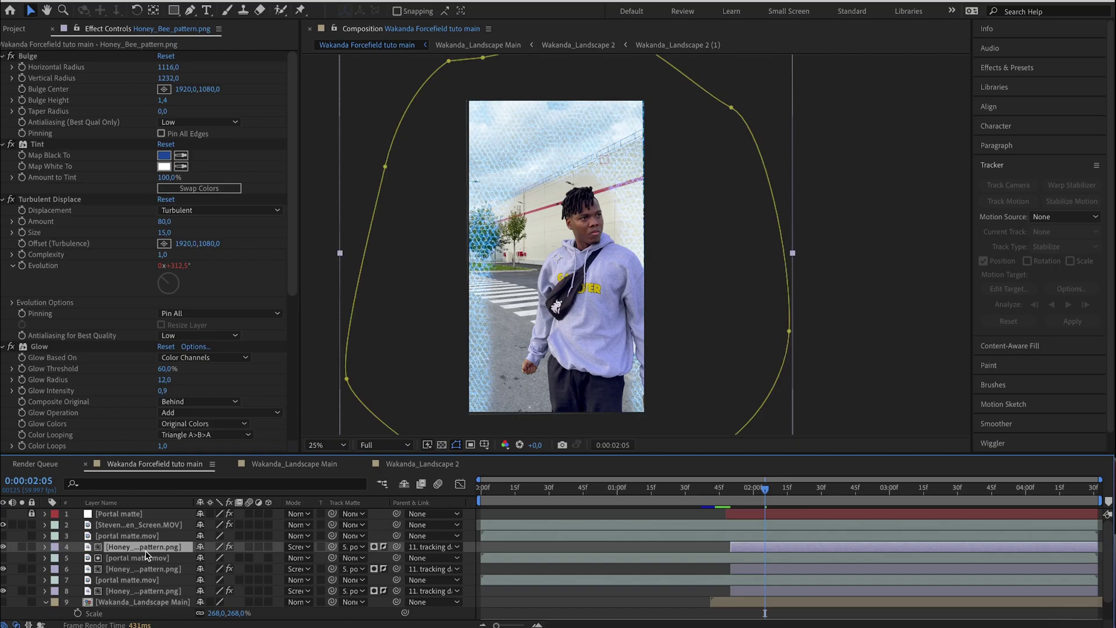
Step: Delete the Bulge and Tint effects from the topmost honeycomb layer
scroll(111, 333, down, 5)
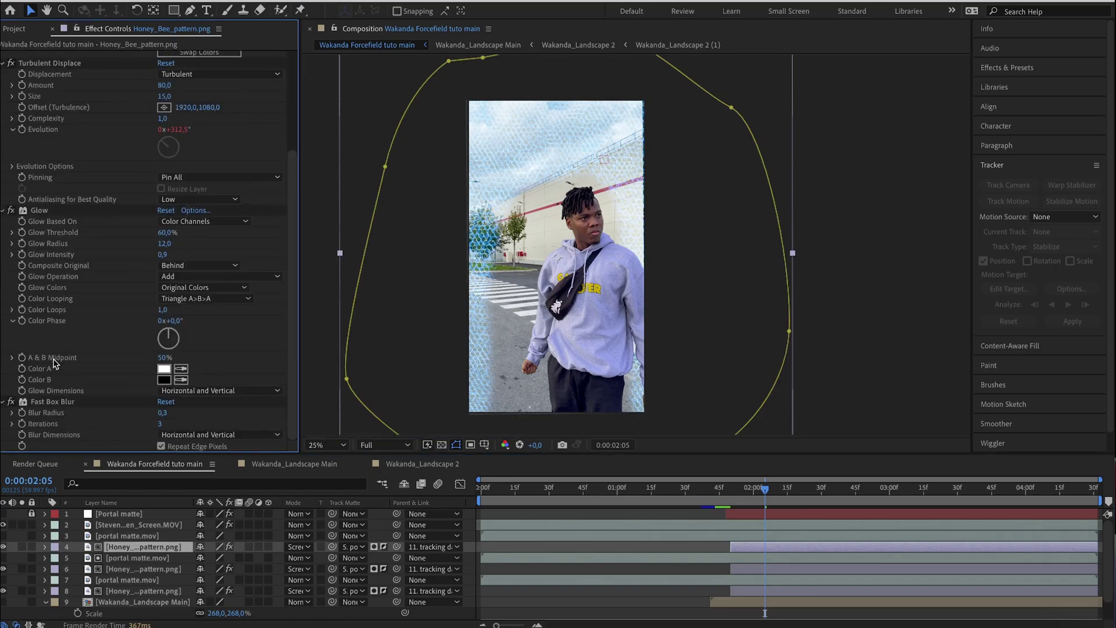
scroll(53, 364, up, 5)
click(35, 57)
key(Delete)
click(36, 61)
key(Delete)
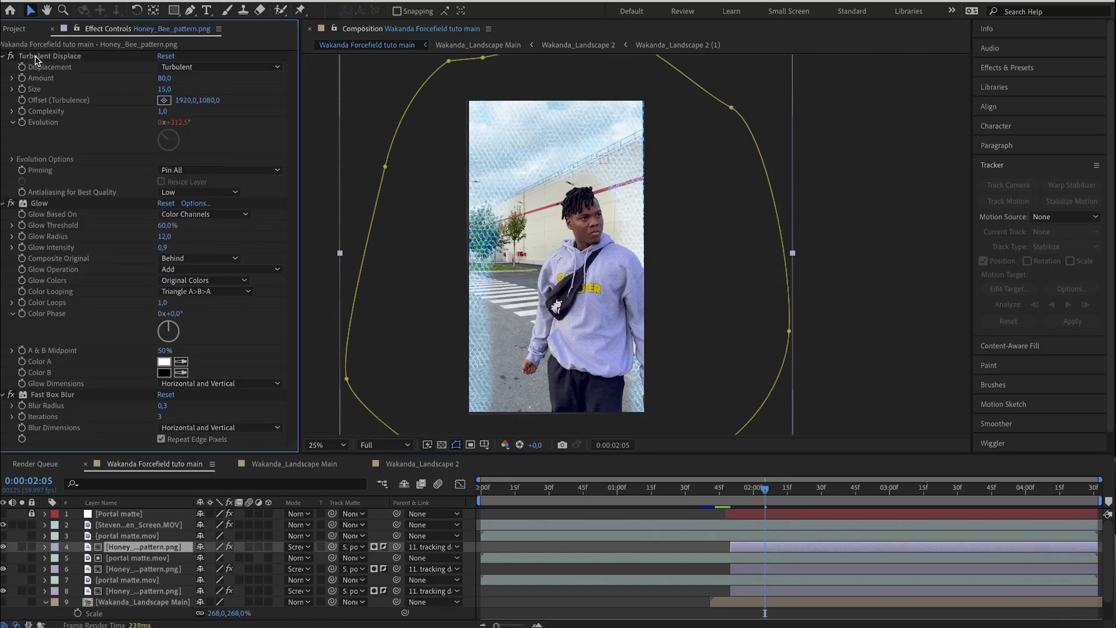
click(35, 57)
Step: Set the topmost honeycomb's Glow radius to 80 and its intensity to 1.7
click(164, 236)
text(80)
key(Tab)
text(1)
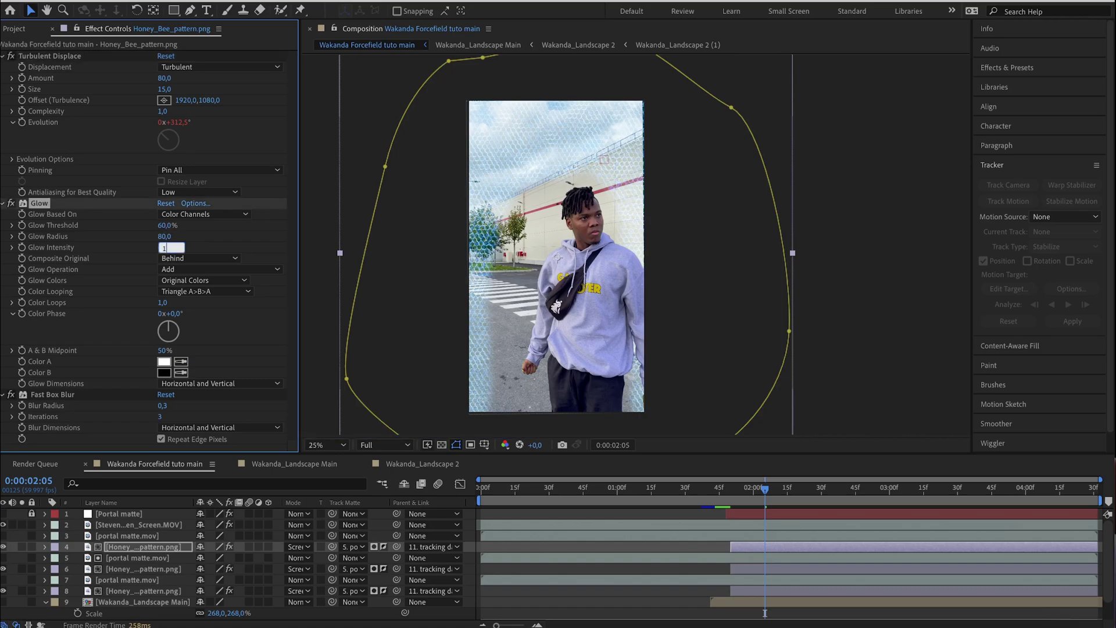
key(Return)
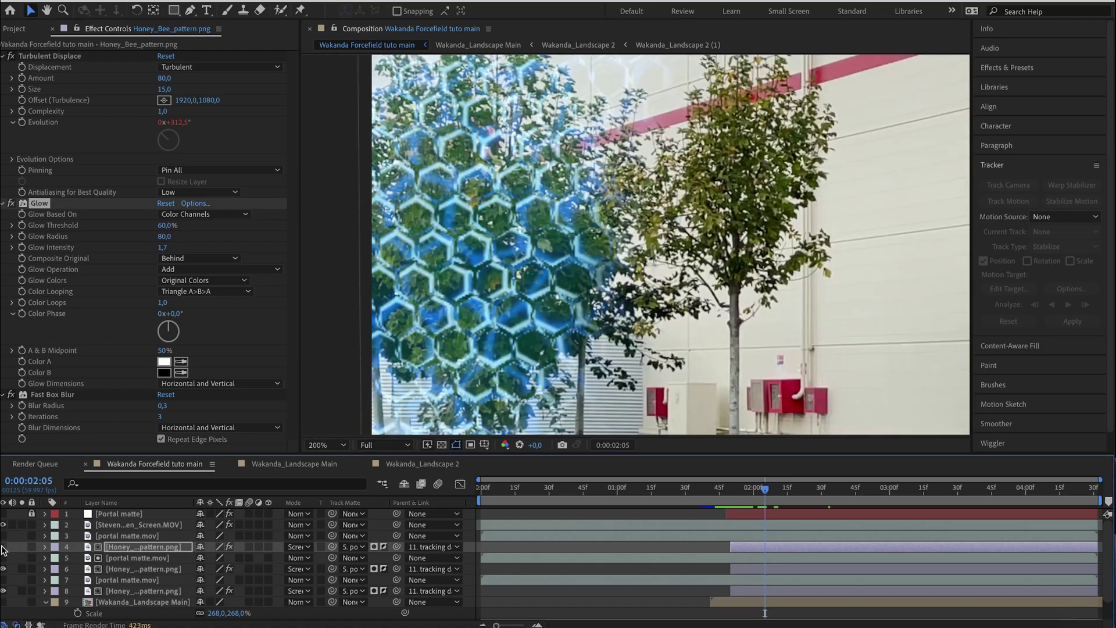
Step: Copy the Tint effect from the middle honeycomb layer onto the topmost honeycomb layer
click(143, 569)
click(29, 145)
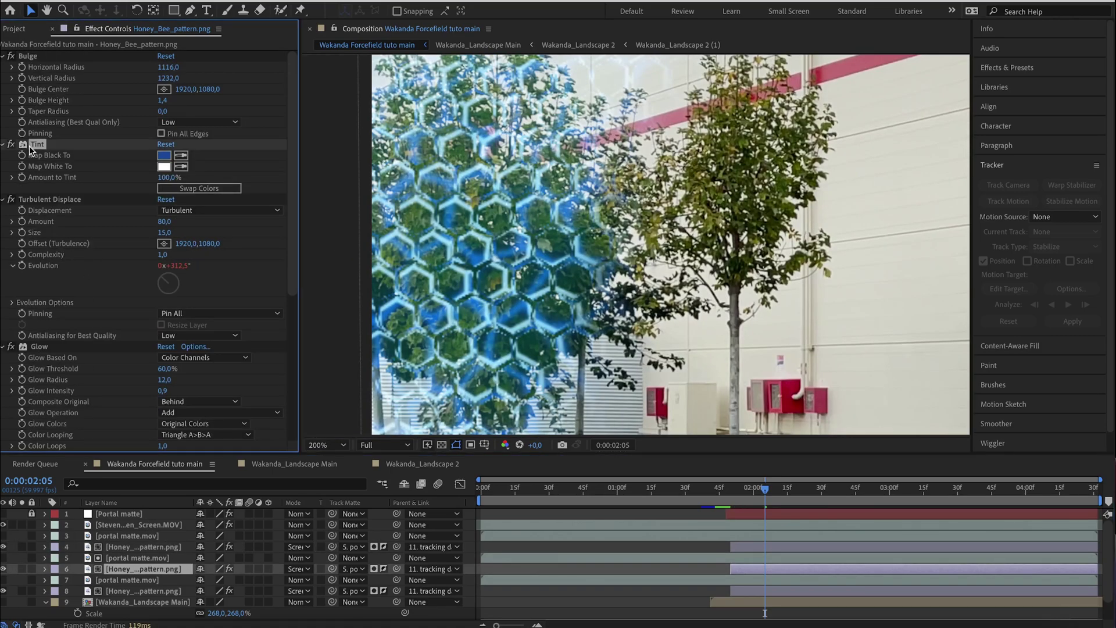
click(119, 548)
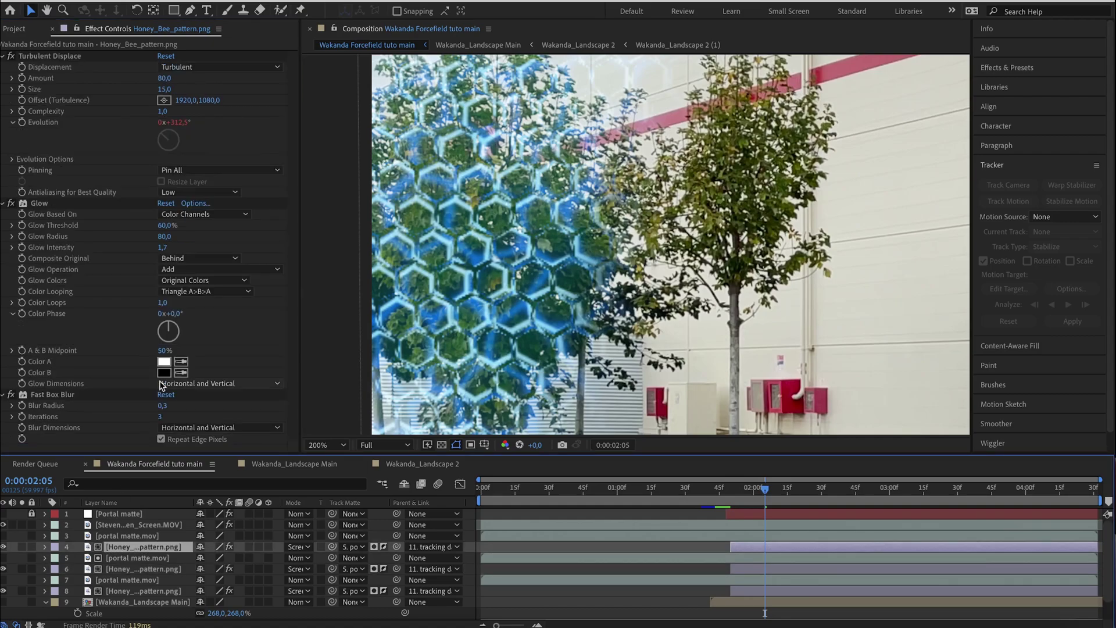
key(ctrl+v)
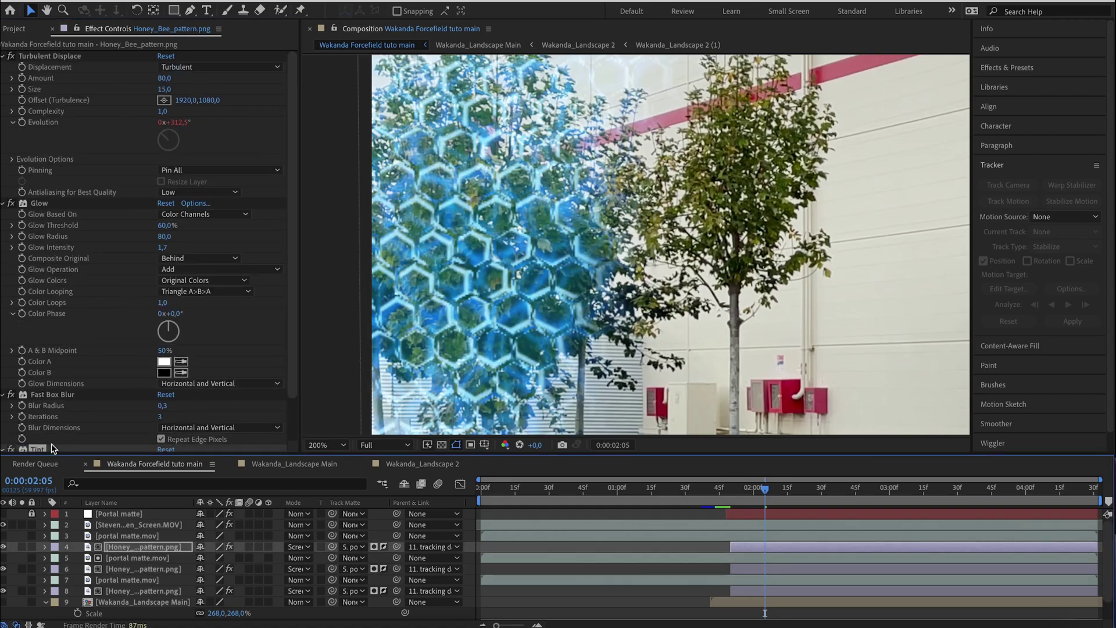
Step: Move the topmost honeycomb's Tint effect to first in the effect order and set its Fast Box Blur radius to 20
drag(52, 448, 79, 58)
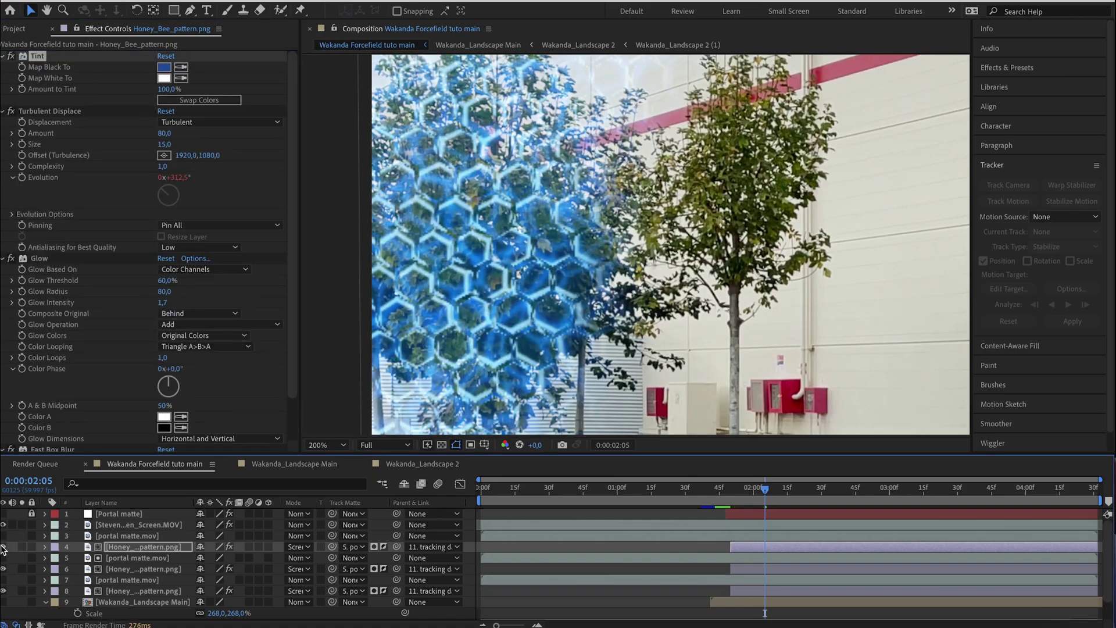
scroll(145, 261, down, 2)
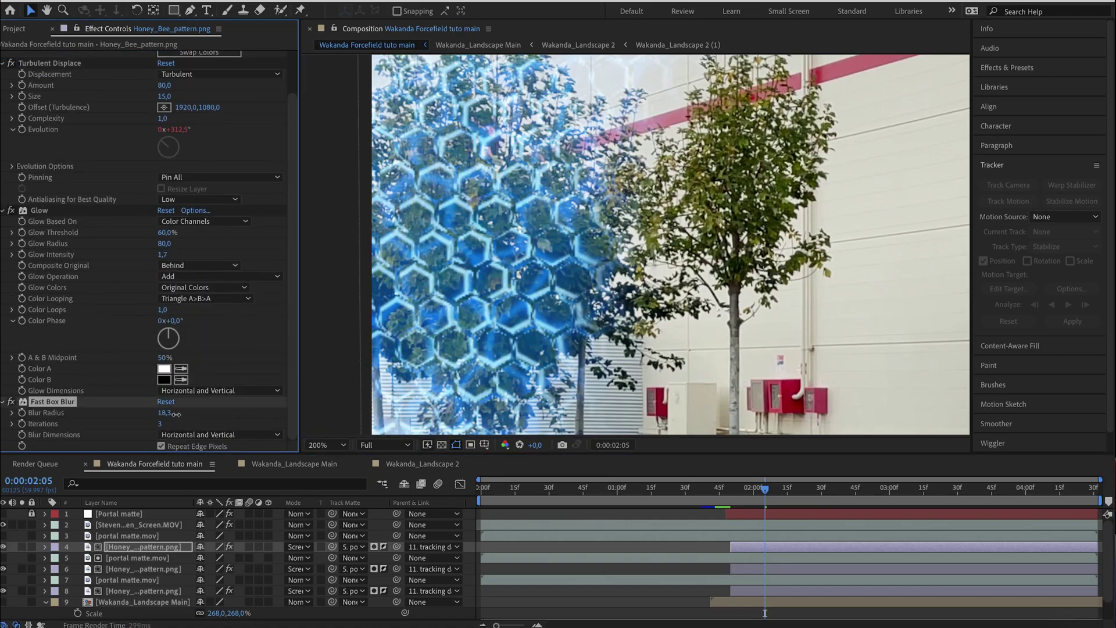
click(3, 546)
click(3, 547)
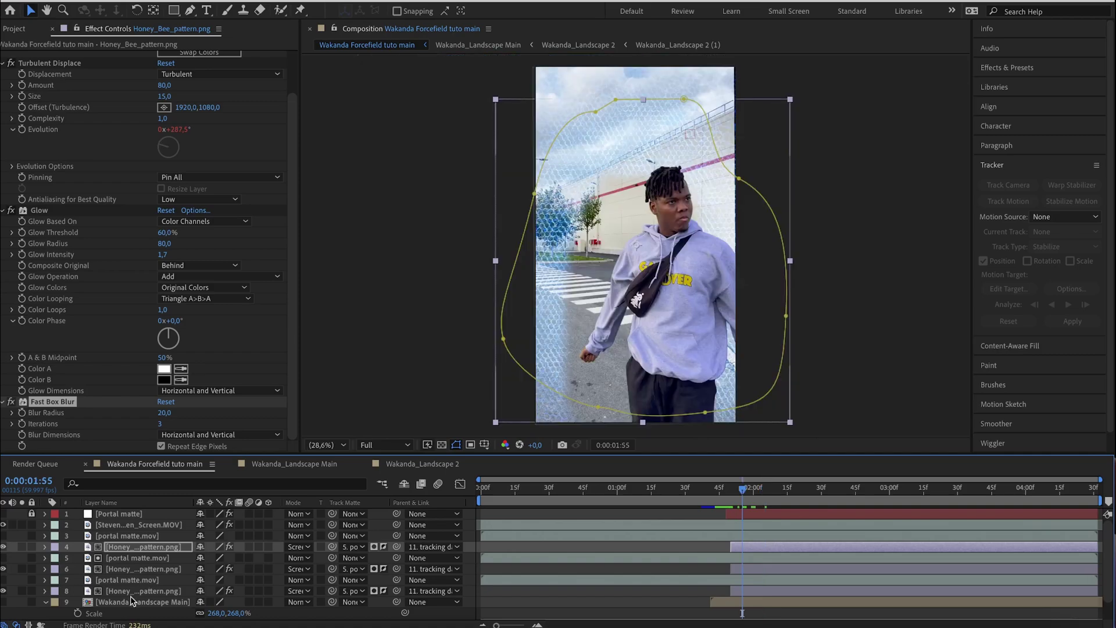
Step: Rename the honeycomb layers Honeycomb 01 to 03 and their mattes portal matte Honeycomb 04 to 06
click(133, 602)
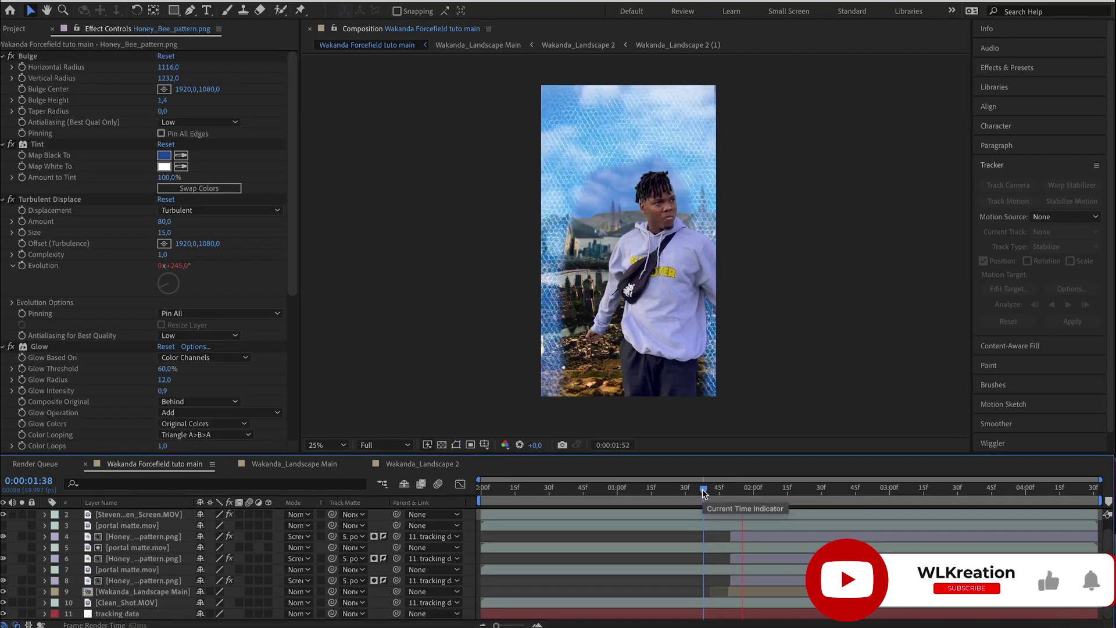
drag(703, 493, 710, 493)
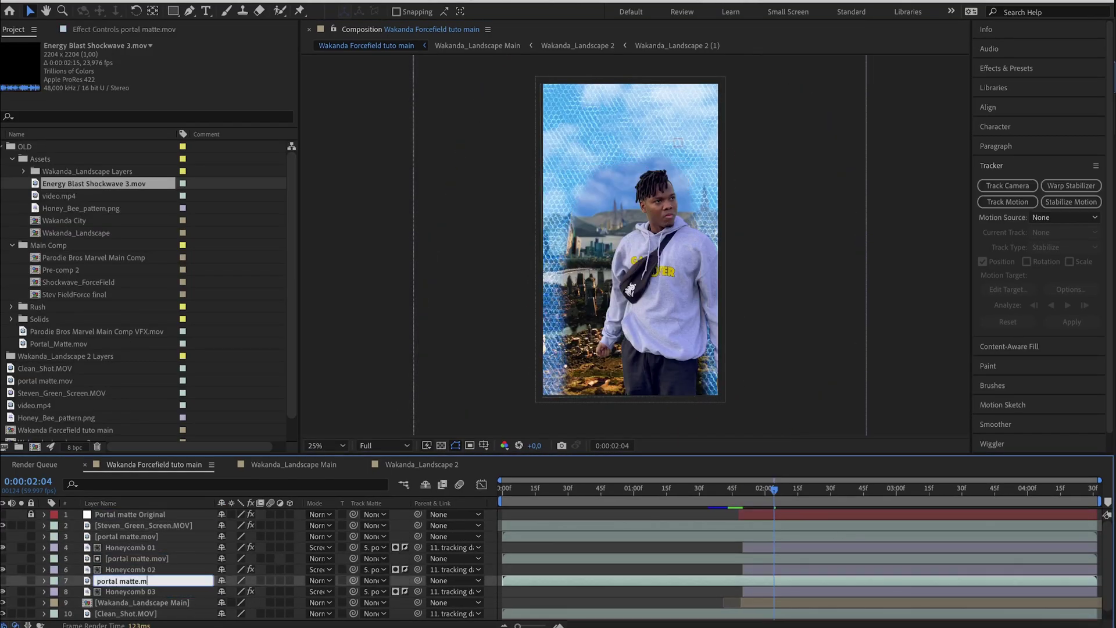
click(164, 534)
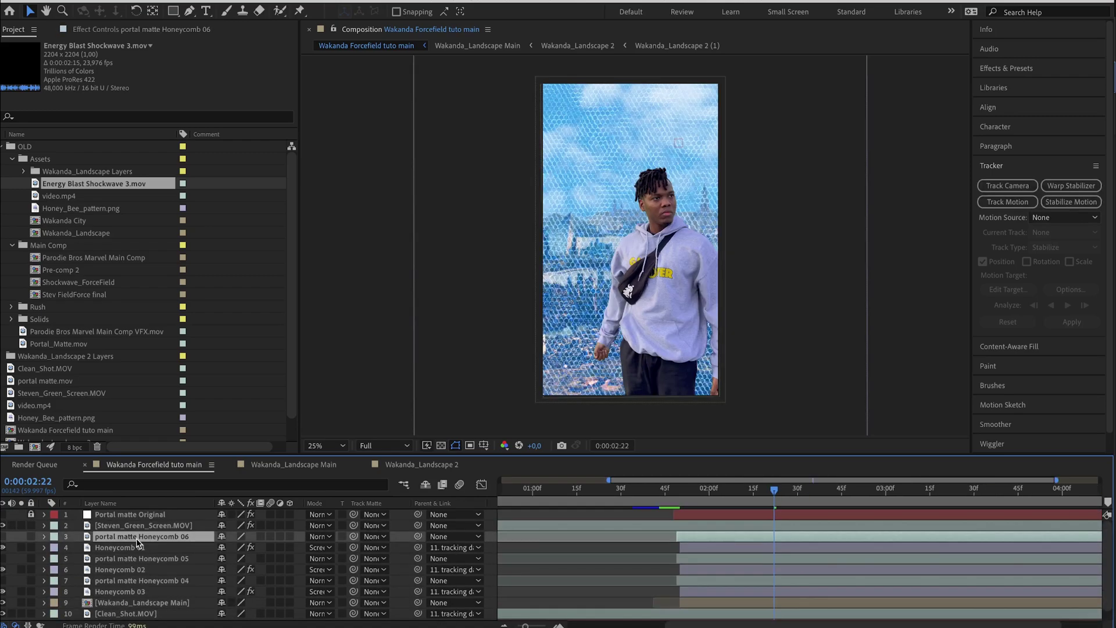
Step: Create a black 2160 x 3840 px solid named Forcefield frame 01 above the portal matte Honeycomb 06 layer
key(ctrl+y)
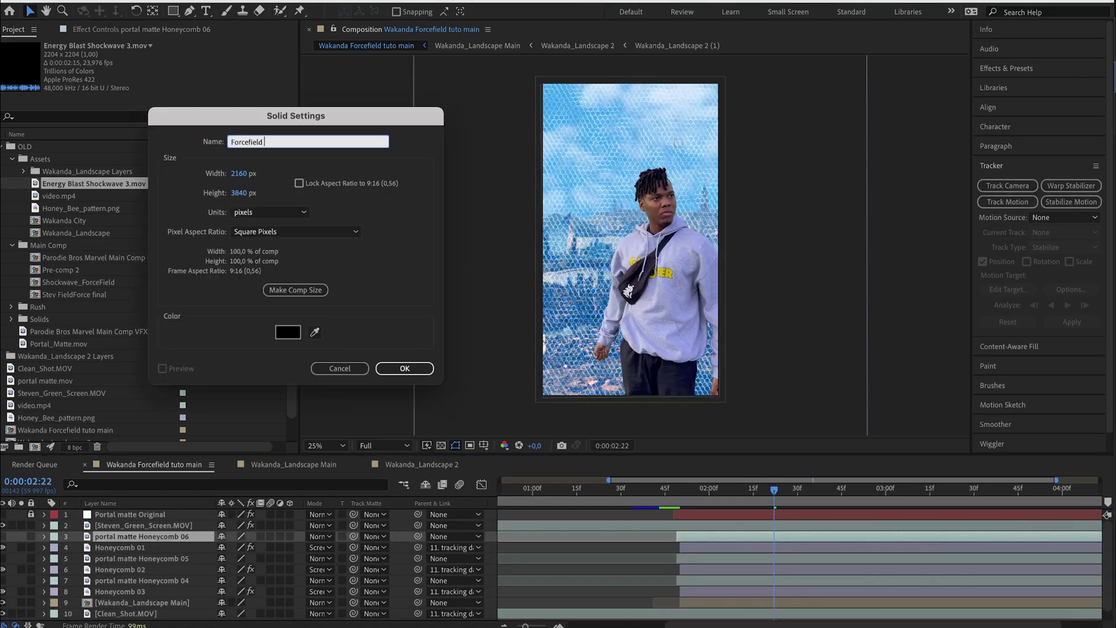
text(Forcefield frame 01)
key(Return)
Step: Copy the animated mask path from Portal matte Original and paste it onto Forcefield frame 01 at 0:00:01:49
click(111, 515)
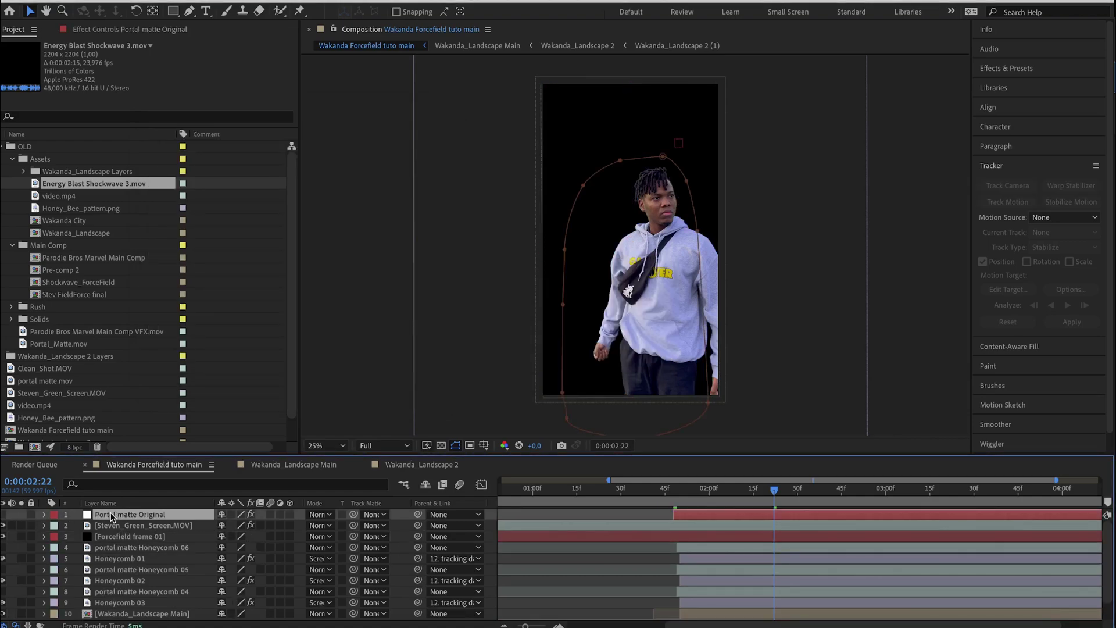
key(u)
key(j)
key(j)
click(142, 541)
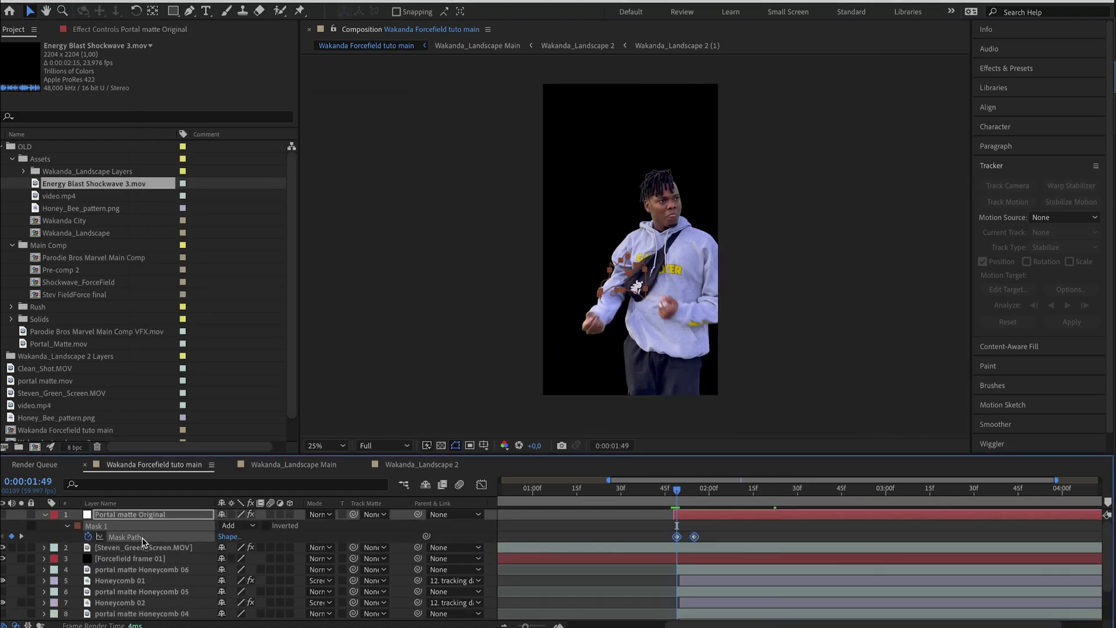
key(ctrl+l)
click(136, 560)
key(ctrl+v)
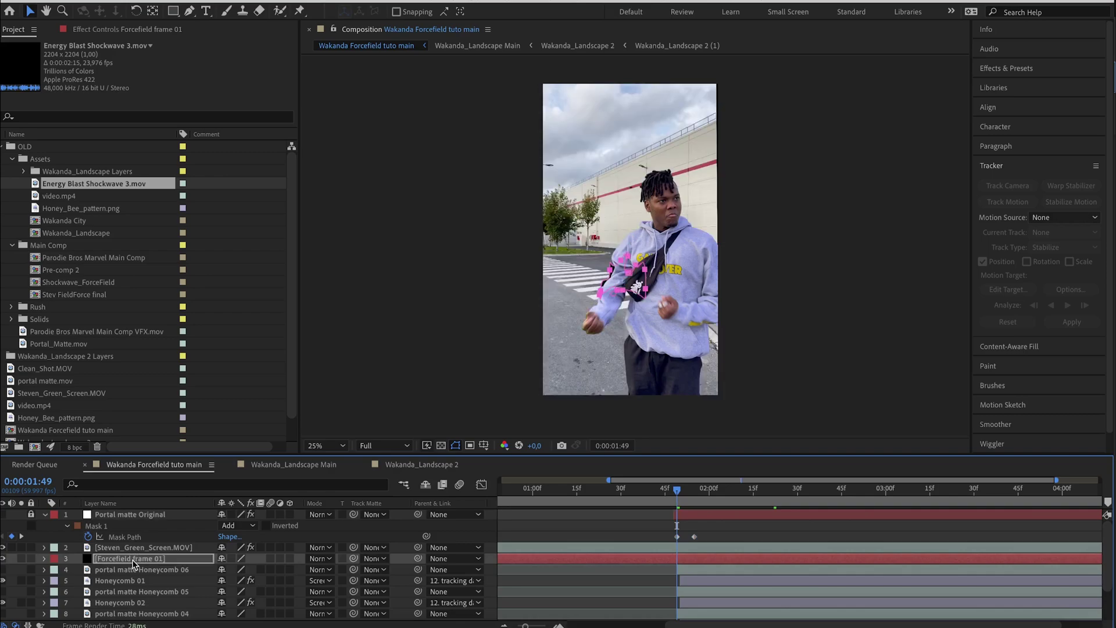
Step: Apply the Saber effect to Forcefield frame 01 with the Arc Reactor preset
drag(678, 494, 721, 496)
key(ctrl+space)
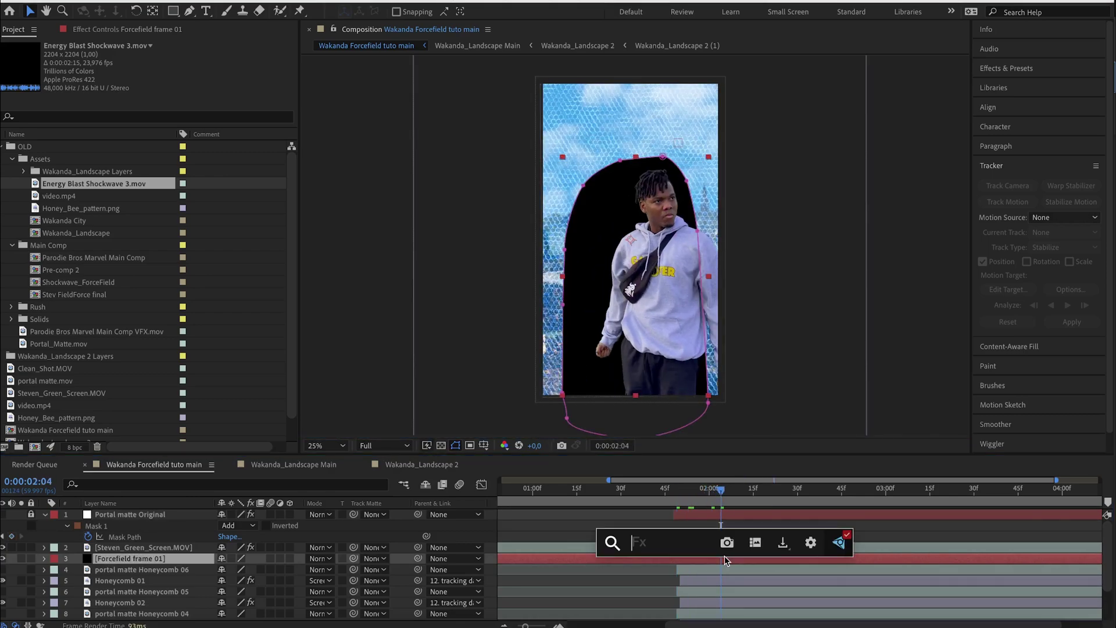
text(sa)
key(Return)
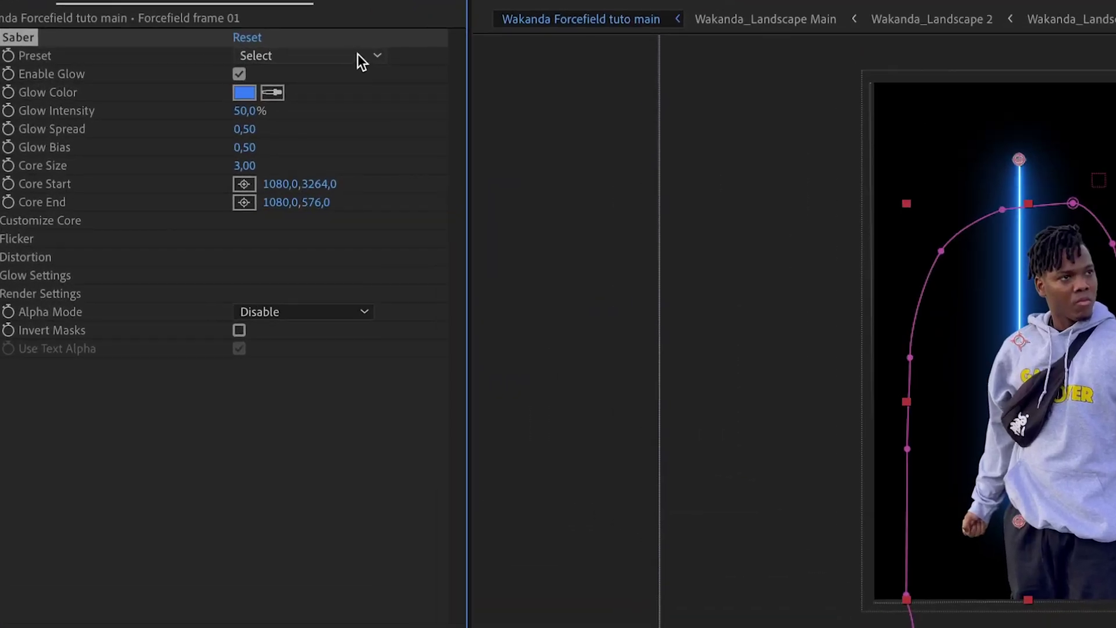
click(361, 58)
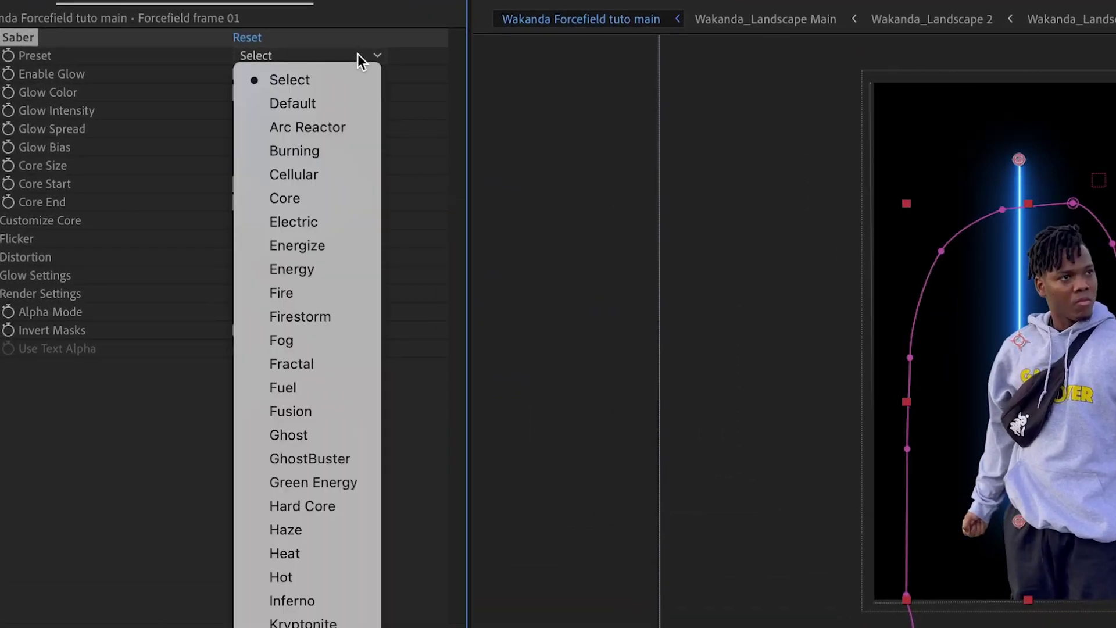
click(331, 125)
Step: Set Saber's glow intensity to 70%, glow spread to 0.4, glow bias to 0.65 and core size to 5.2
text(70)
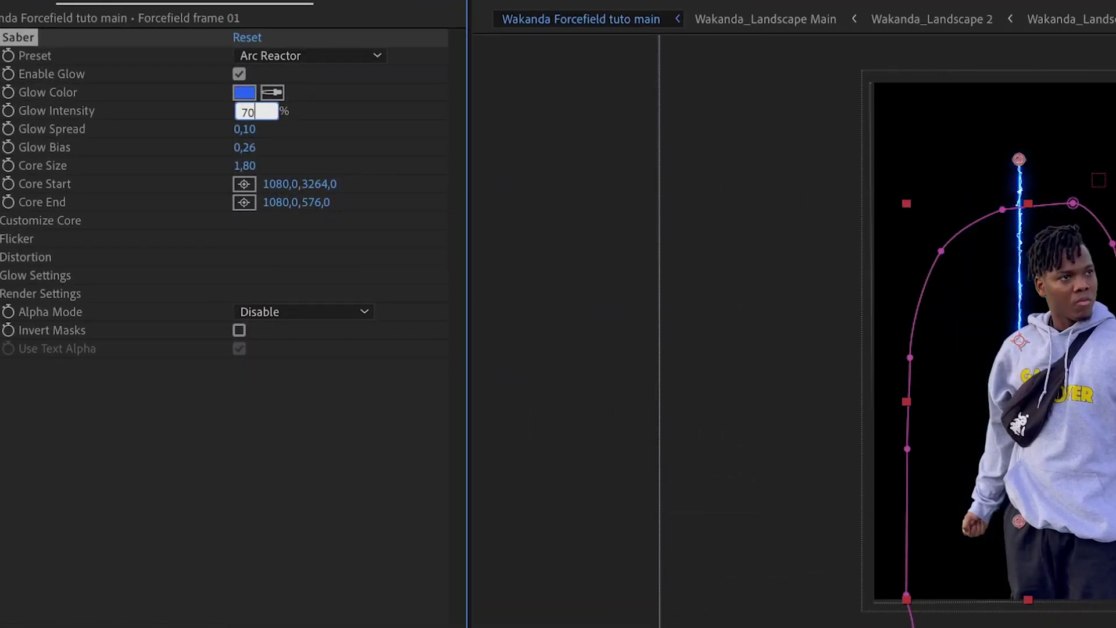
key(Tab)
text(0,4)
key(Tab)
text(0,65)
key(Tab)
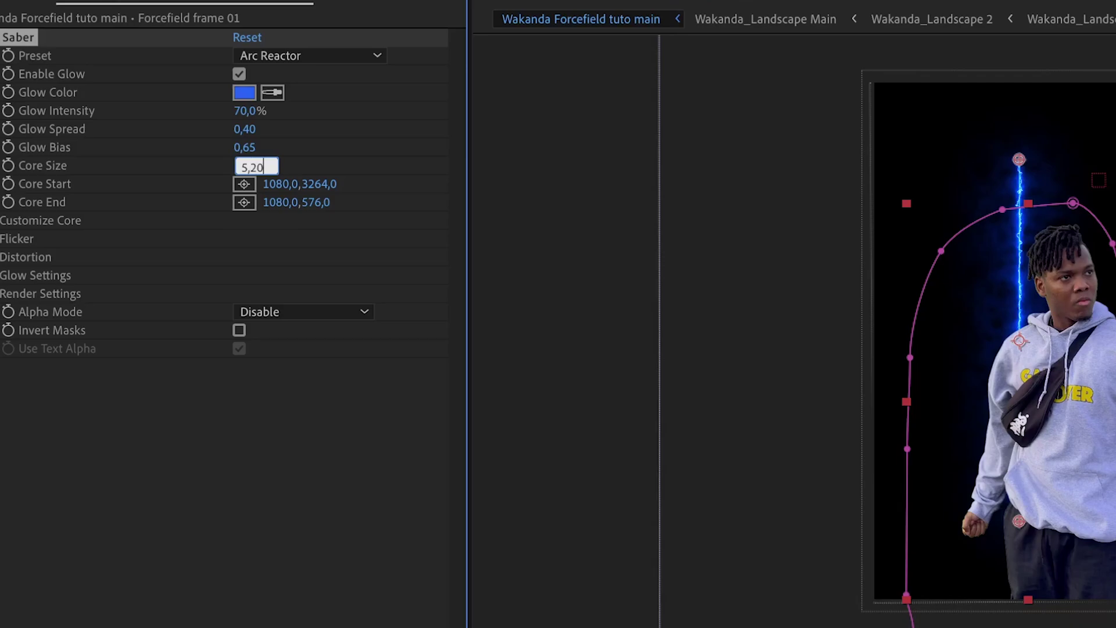
key(Return)
Step: Set Saber's core type to Layer Masks and the blending mode of Forcefield frame 01 to Screen
click(2, 228)
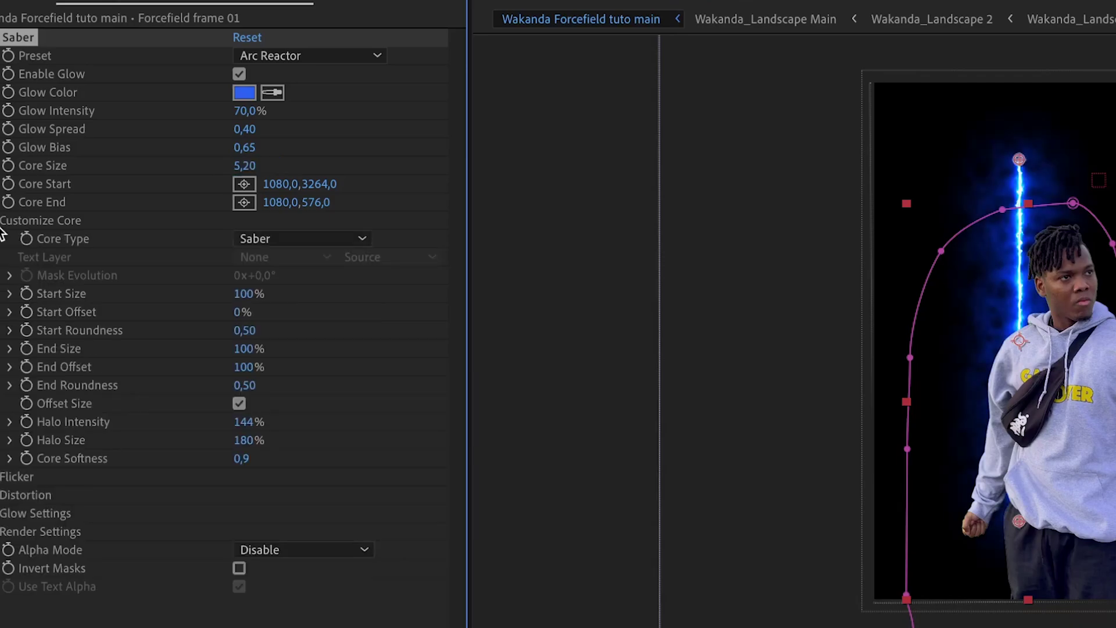
click(260, 236)
click(325, 287)
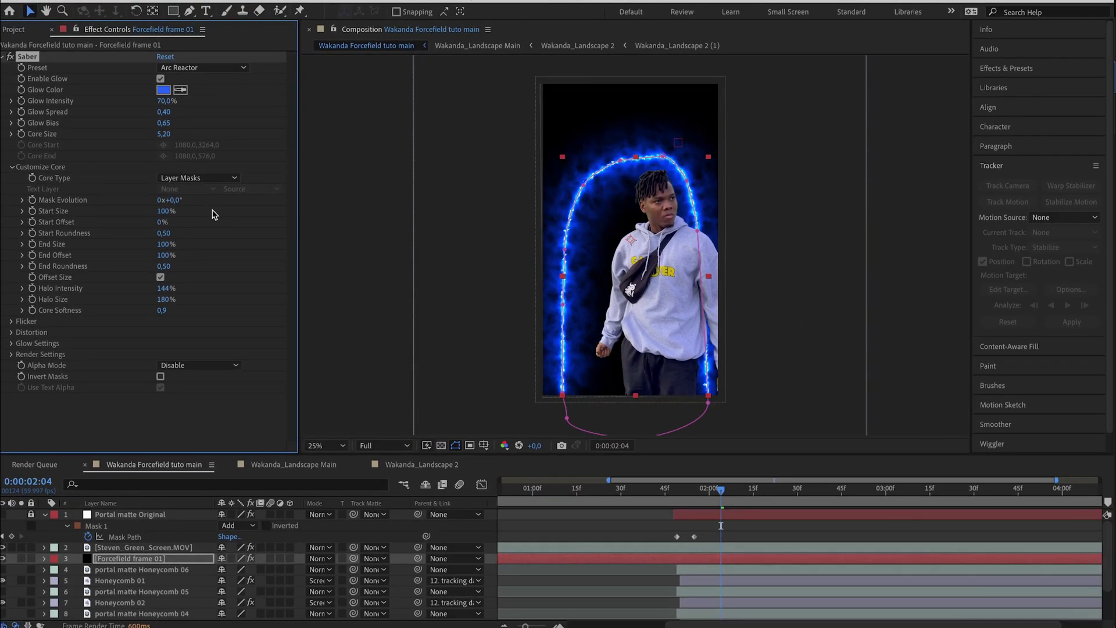
click(320, 558)
click(335, 210)
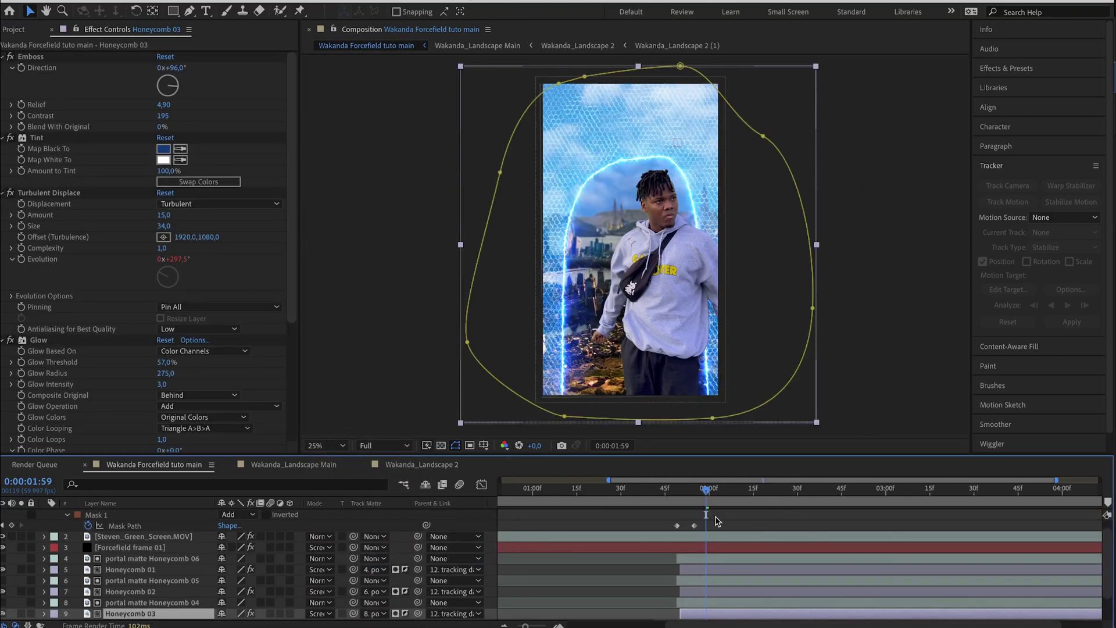
Step: Copy the Turbulent Displace effect from Portal matte Original onto Forcefield frame 01 at 0:00:01:49
drag(696, 492, 678, 492)
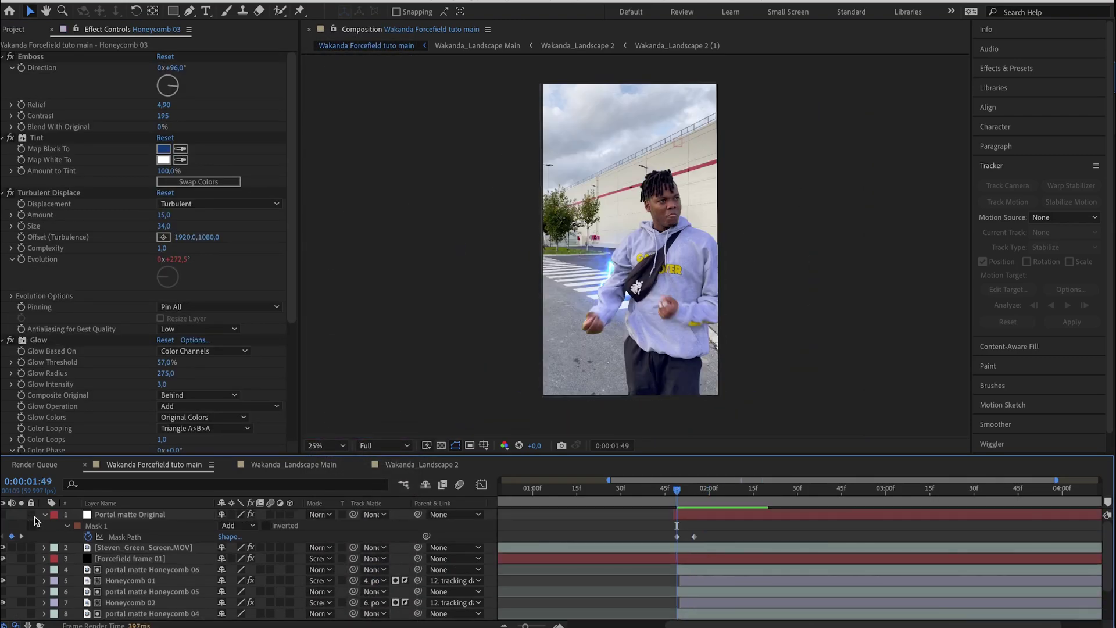
click(99, 517)
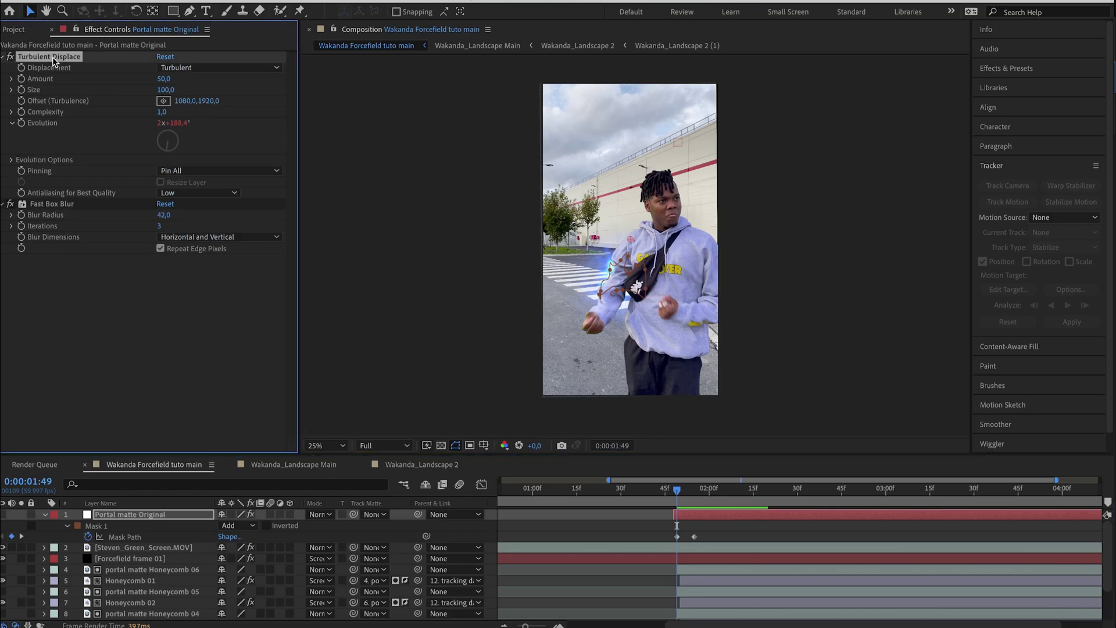
click(732, 558)
Step: Add a Fast Box Blur with radius 18 to Forcefield frame 01 and preview the portal opening
key(ctrl+space)
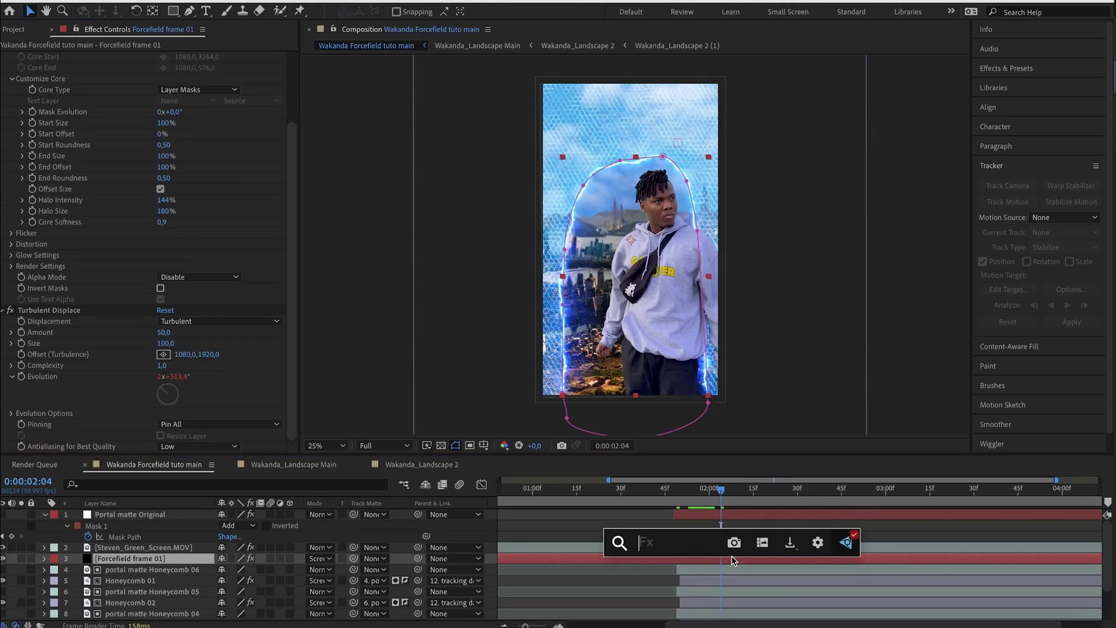
text(fast)
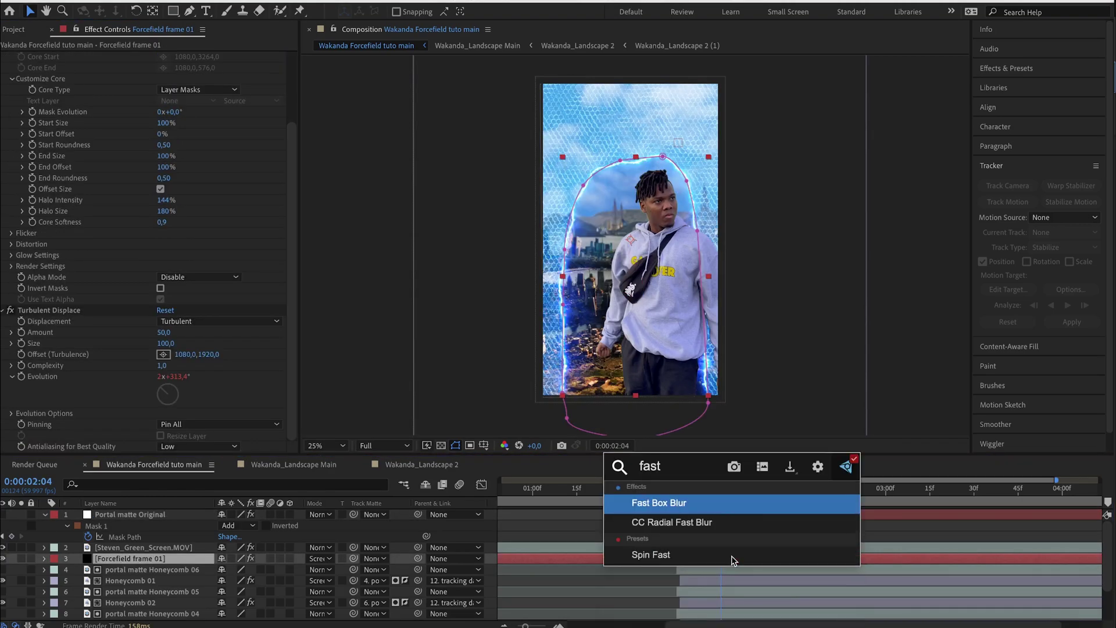
key(Return)
click(164, 414)
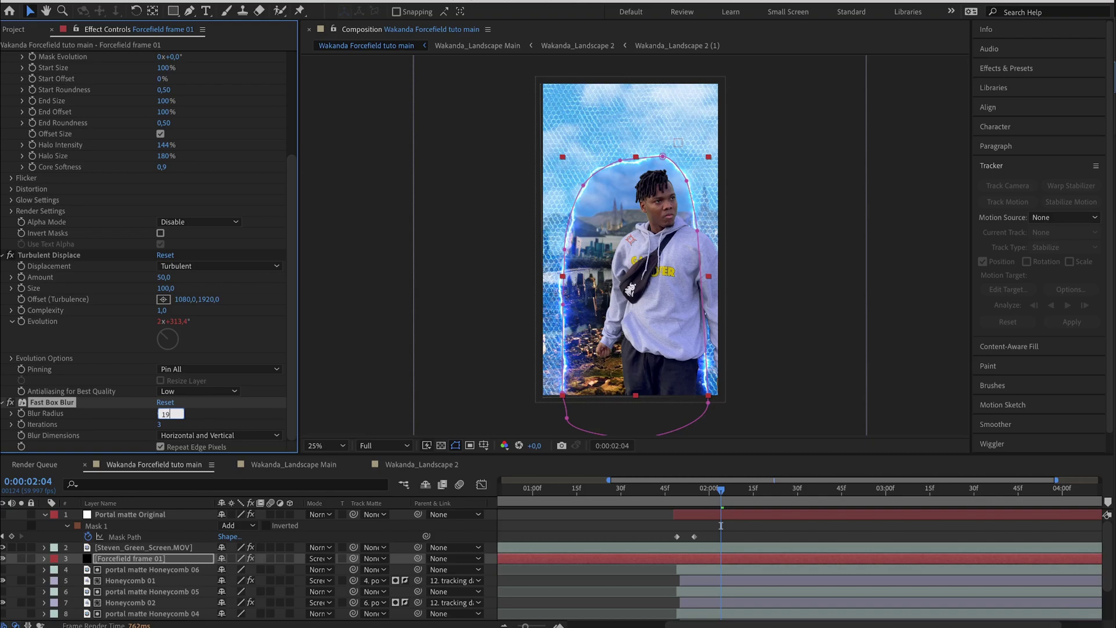
text(18)
click(685, 494)
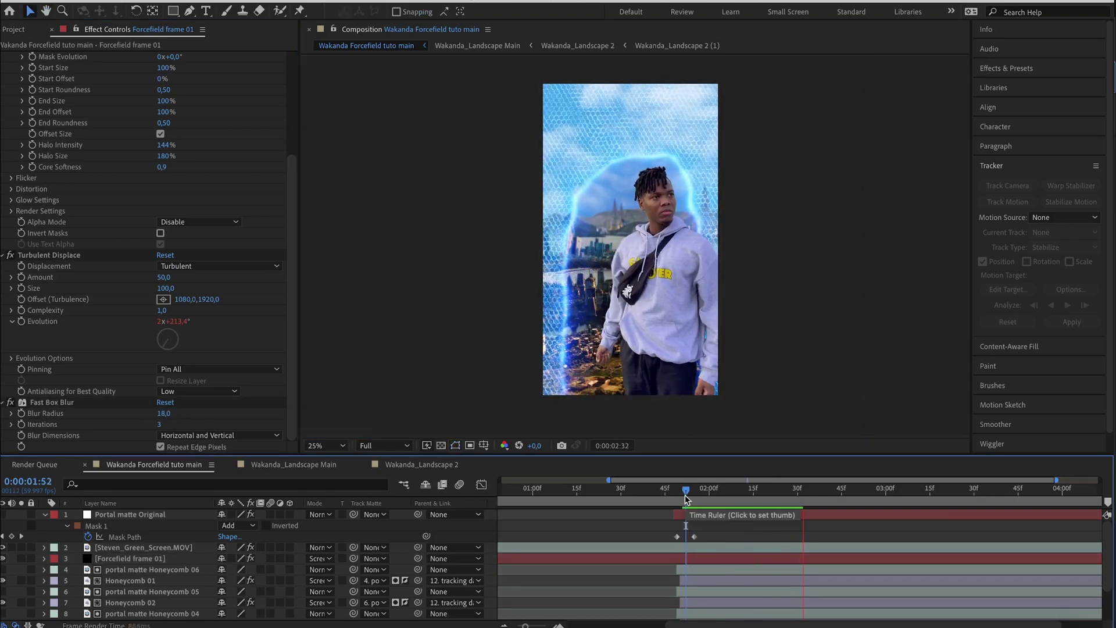
key(space)
Step: Duplicate Forcefield frame 01 and rename the copy Forcefield frame 02
click(685, 558)
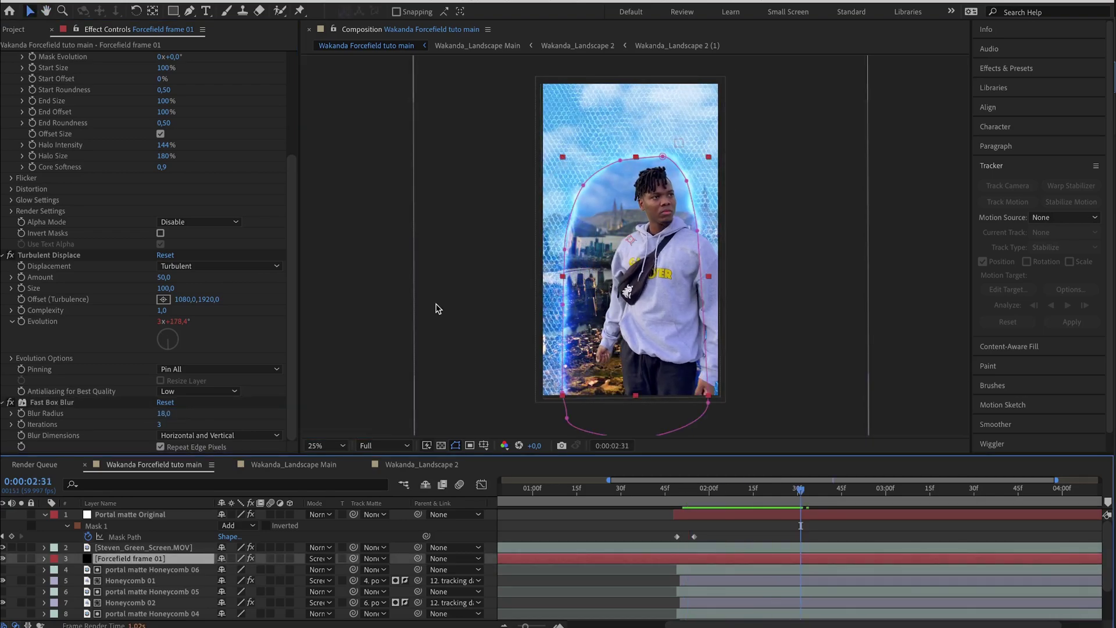
key(ctrl+d)
key(Return)
key(Right)
key(BackSpace)
text(2)
key(Return)
Step: Set the Fast Box Blur radius of Forcefield frame 02 to 40 and compare the portal edge with the layer hidden and shown
click(164, 89)
text(4)
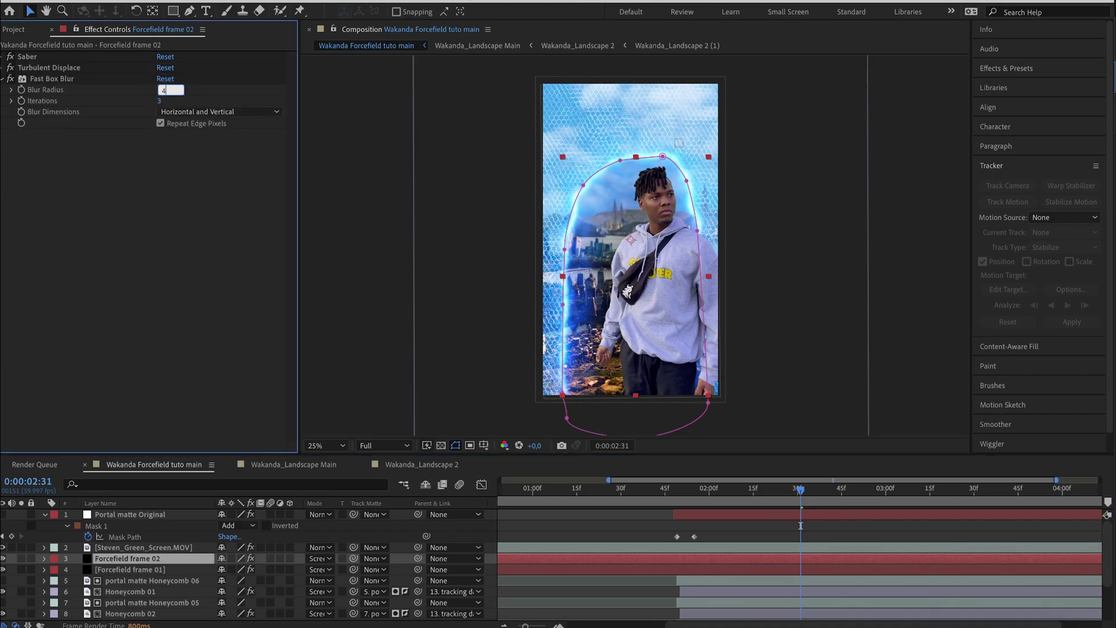
text(0)
key(Return)
scroll(639, 167, up, 5)
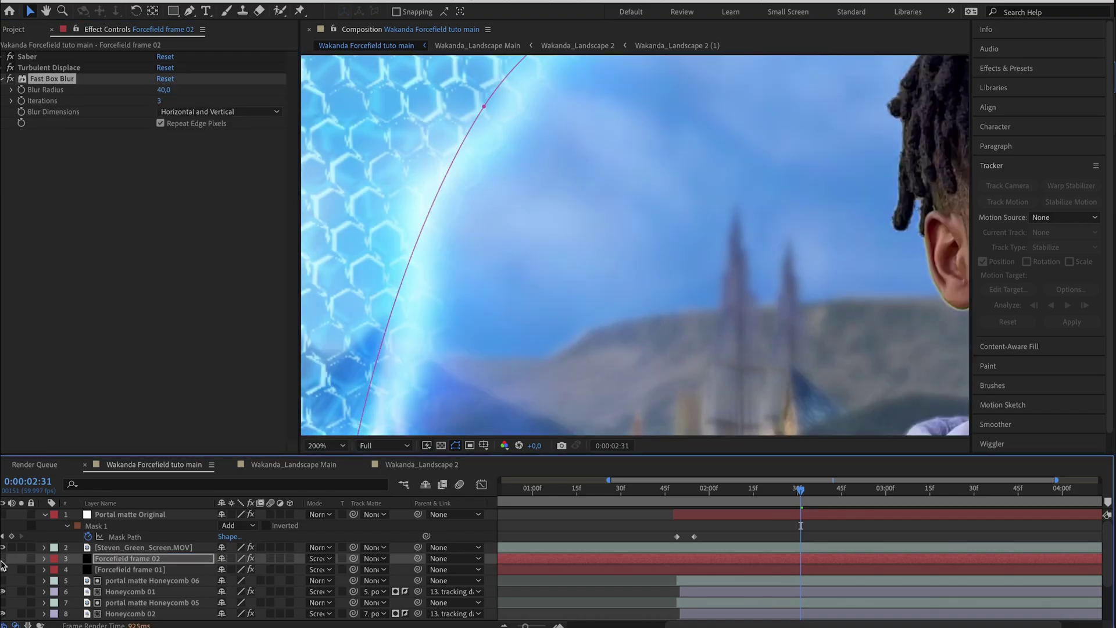
click(3, 559)
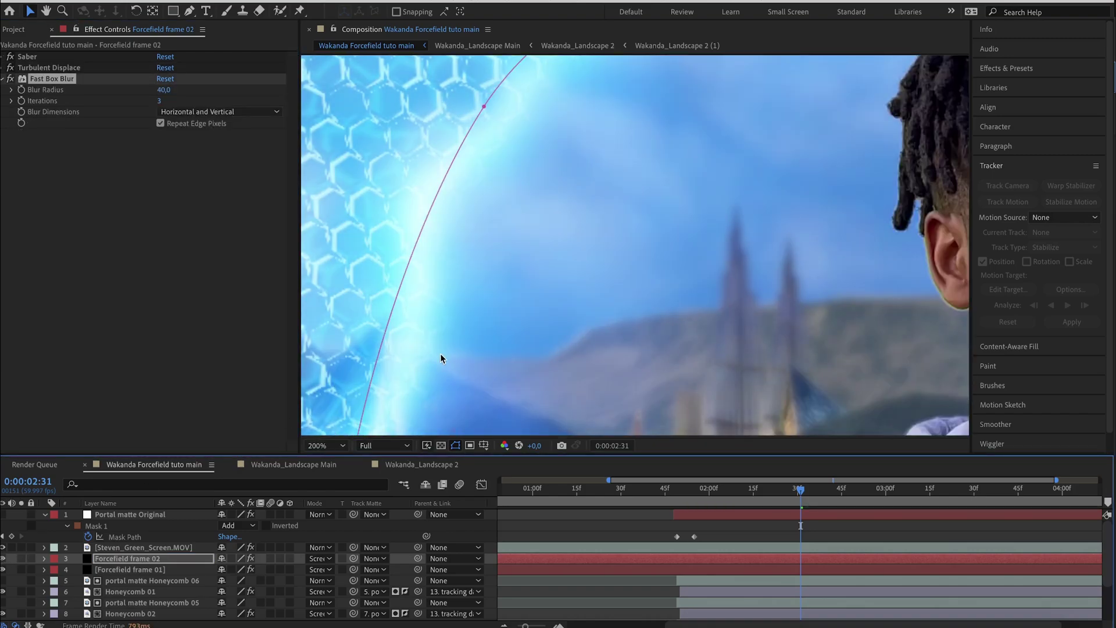
scroll(441, 353, down, 3)
Step: Duplicate Forcefield frame 01, rename the copy Forcefield frame 03 and place it below Forcefield frame 01
click(714, 571)
key(super+d)
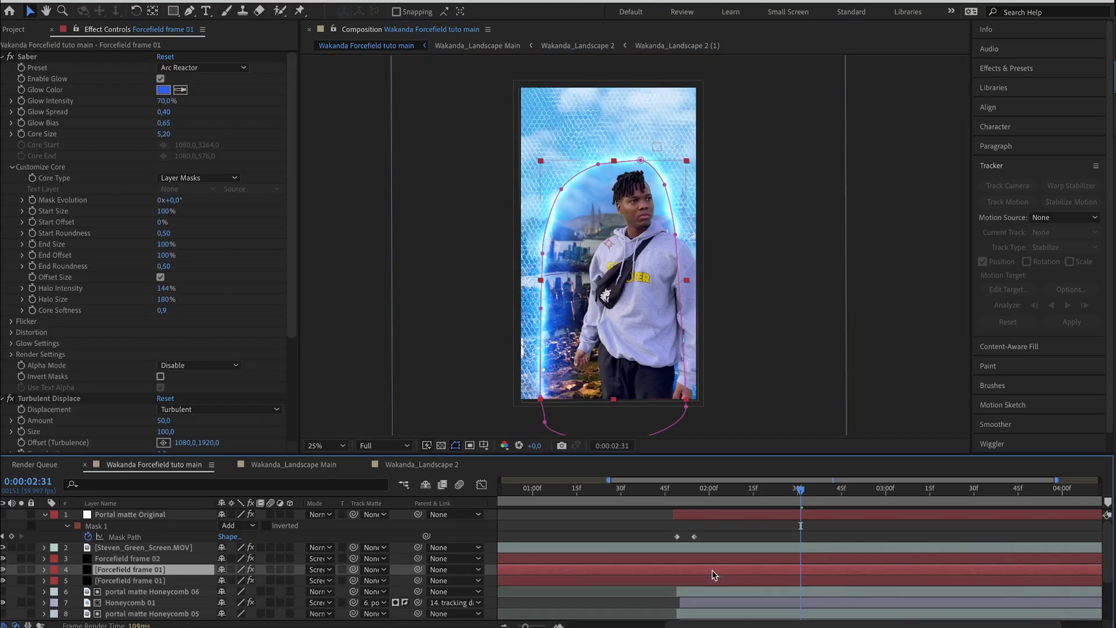
key(Return)
key(Right)
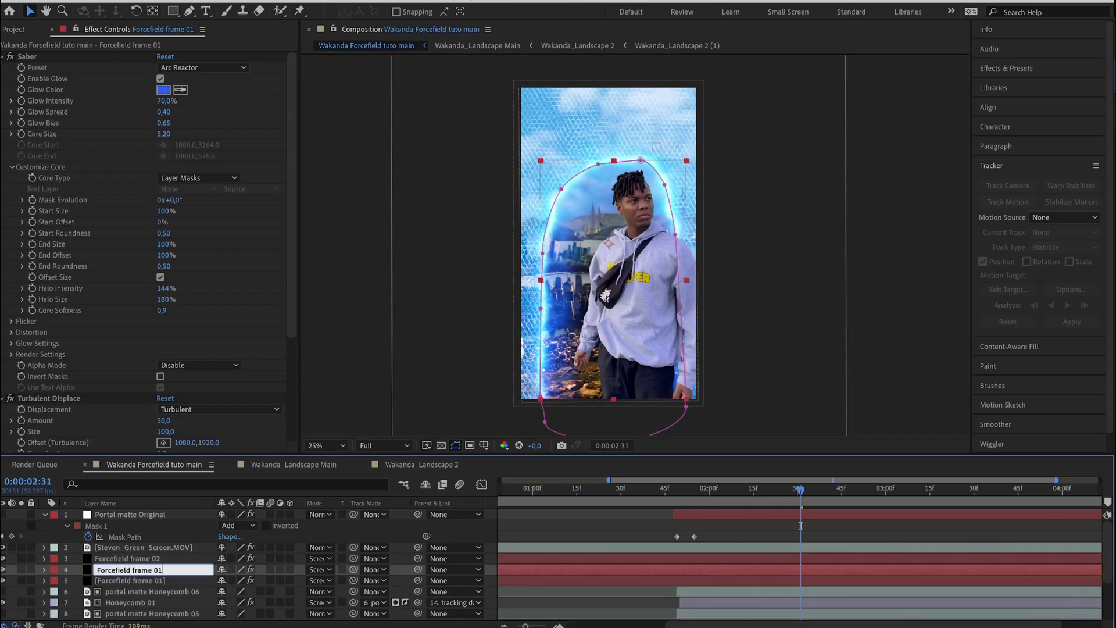
key(Return)
drag(169, 570, 170, 590)
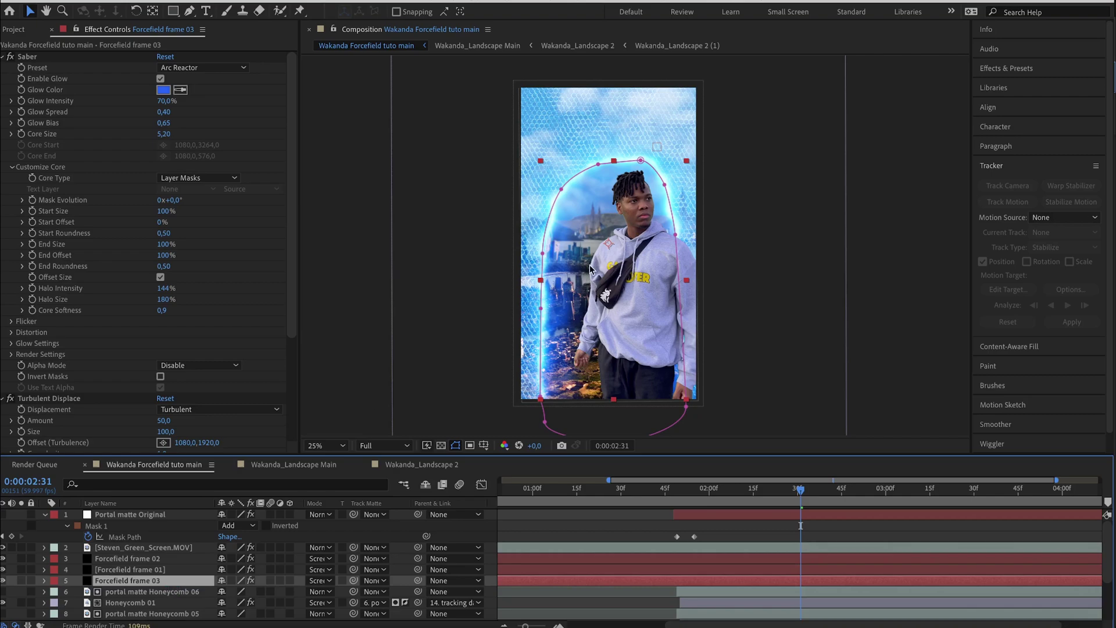
Step: Set the Fast Box Blur radius of Forcefield frame 03 to 20 and preview the portal opening from 0:00:01:49
scroll(645, 139, up, 3)
drag(164, 101, 147, 134)
click(2, 56)
click(163, 226)
text(20)
key(Return)
key(shift+slash)
click(432, 260)
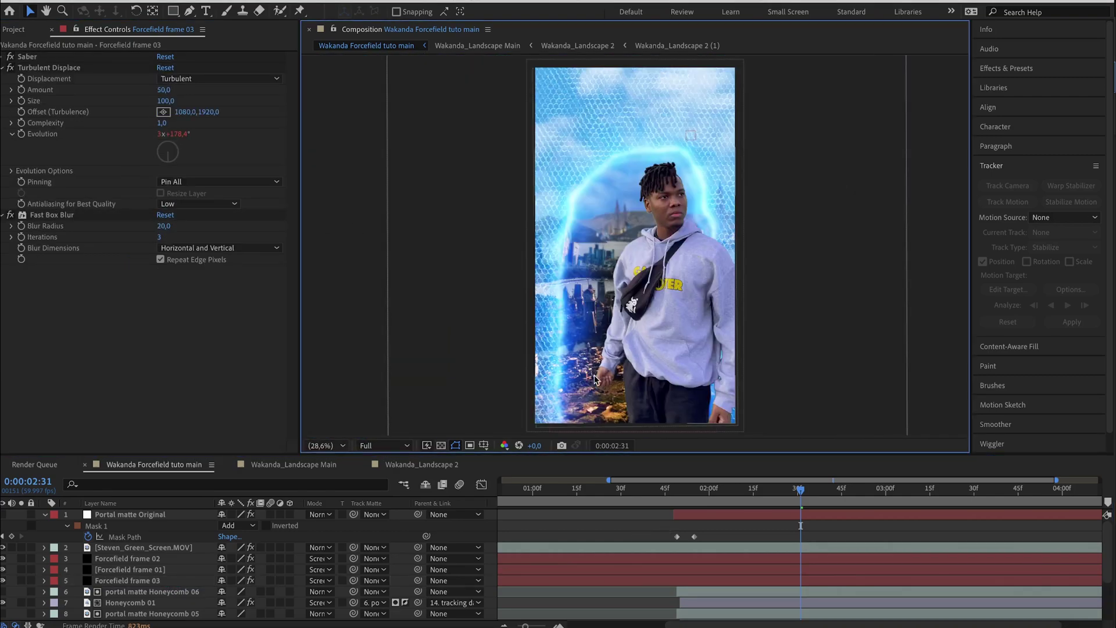
click(676, 491)
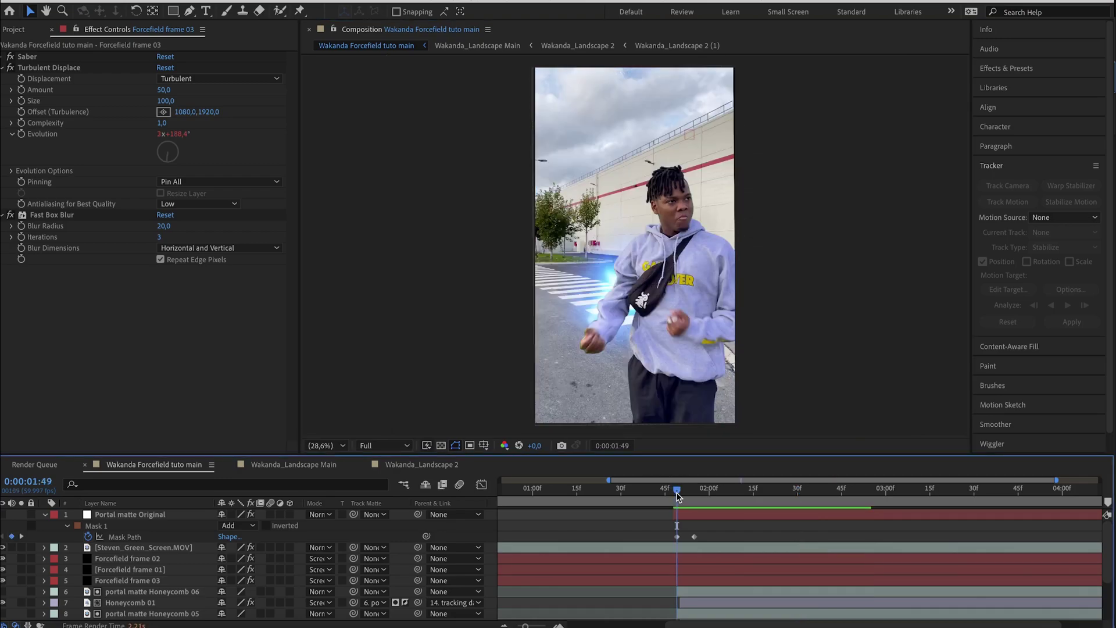
key(space)
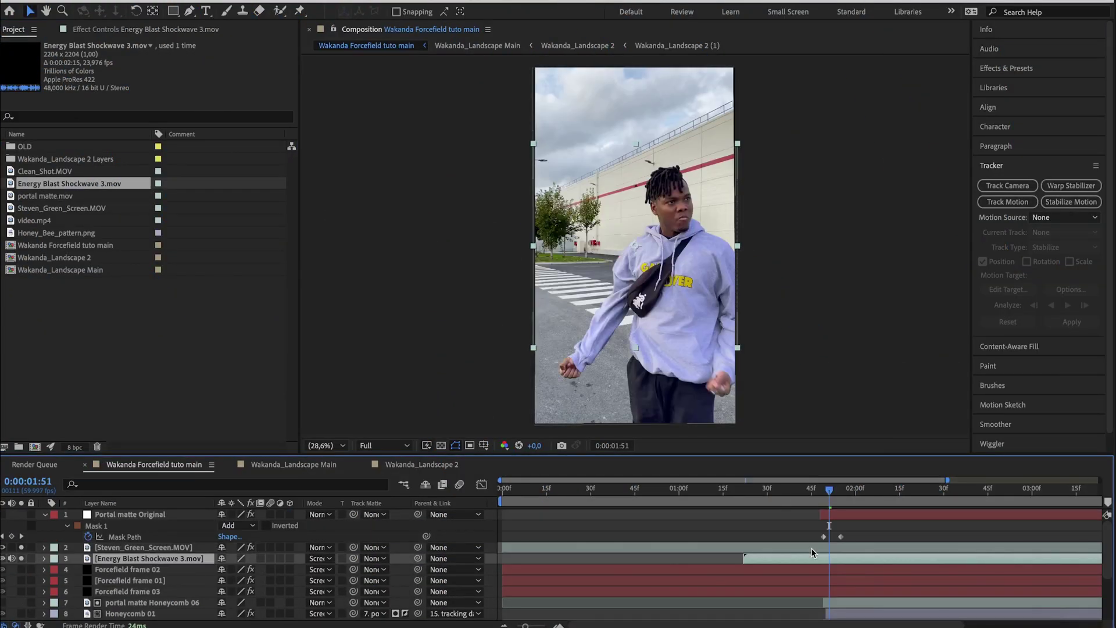
Step: Shorten the Energy Blast Shockwave 3 layer with Time Stretch and preview it at Half resolution from 0:00:01:46
click(817, 501)
key(ctrl+alt+r)
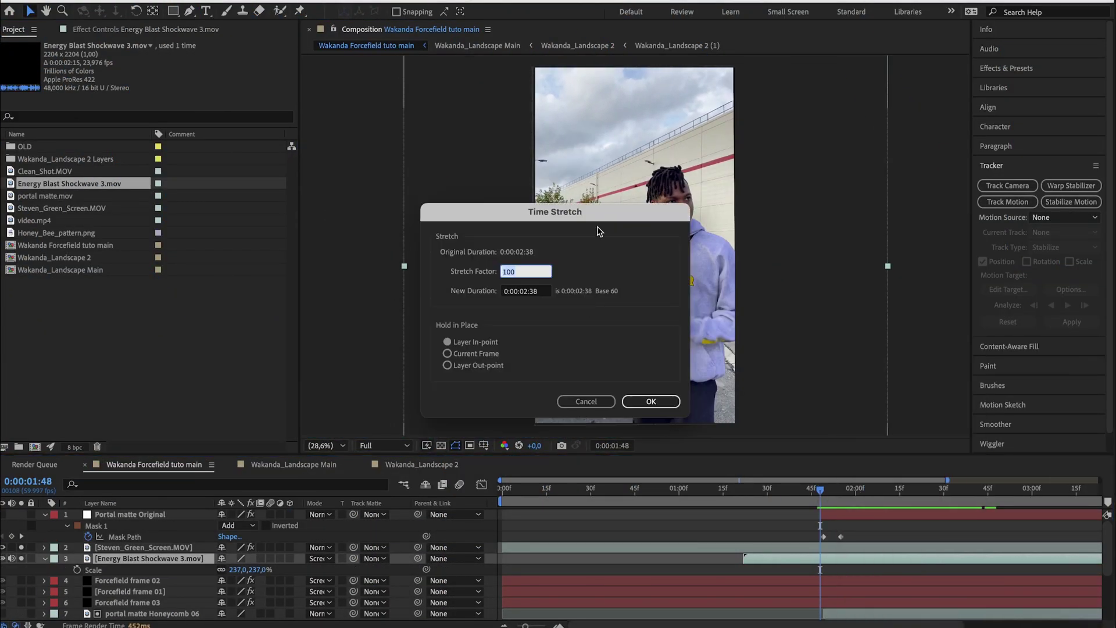
click(384, 445)
click(381, 493)
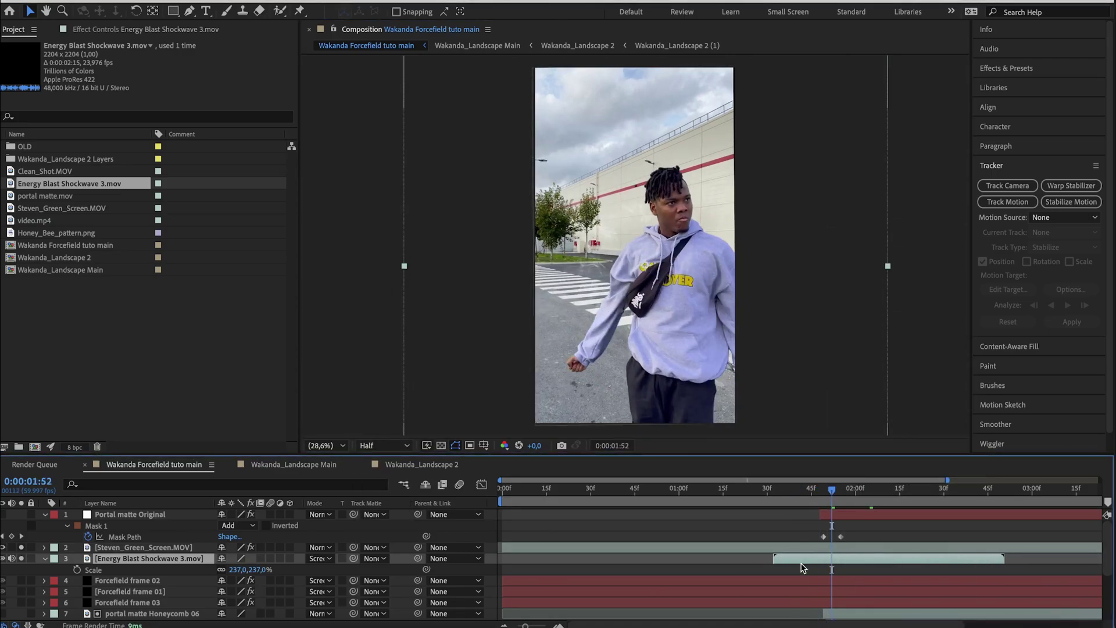
click(815, 498)
key(space)
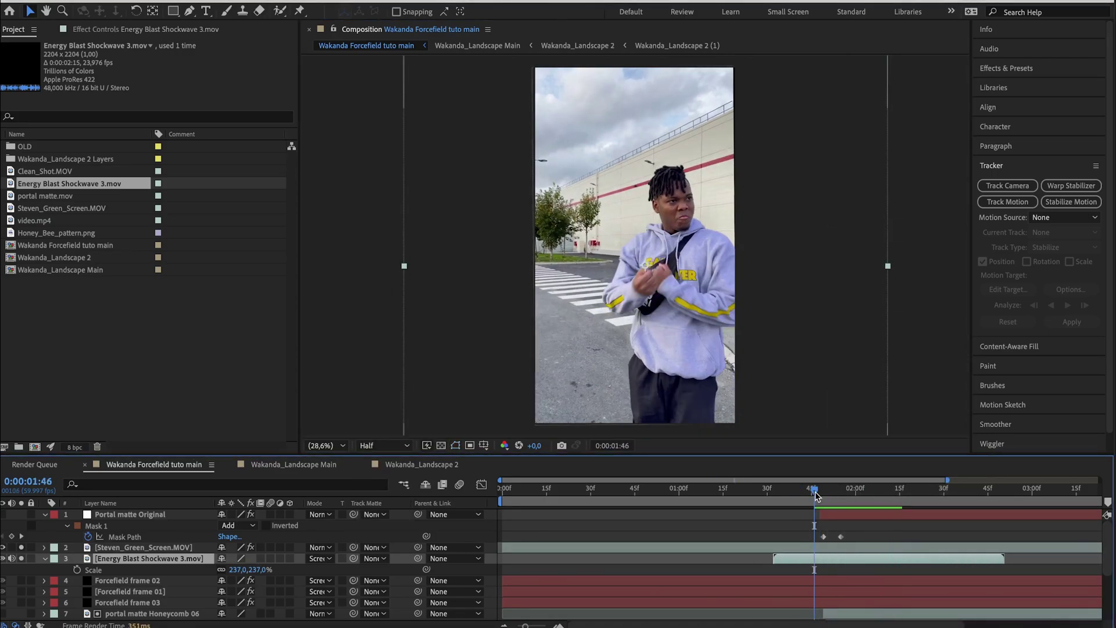
click(827, 499)
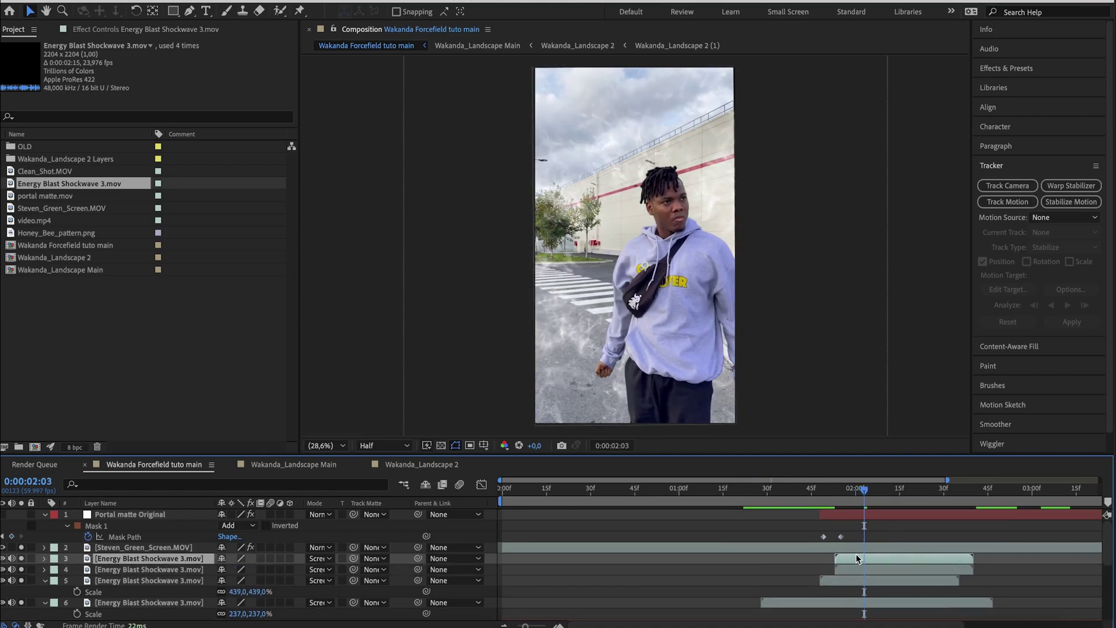
Step: Duplicate the Energy Blast Shockwave 3 layer repeatedly and stagger the copies in time up to the end of the composition
key(super+d)
key(super+d)
drag(879, 558, 1061, 560)
key(super+d)
key(super+d)
key(super+d)
key(super+d)
key(super+d)
key(super+d)
key(super+d)
key(super+d)
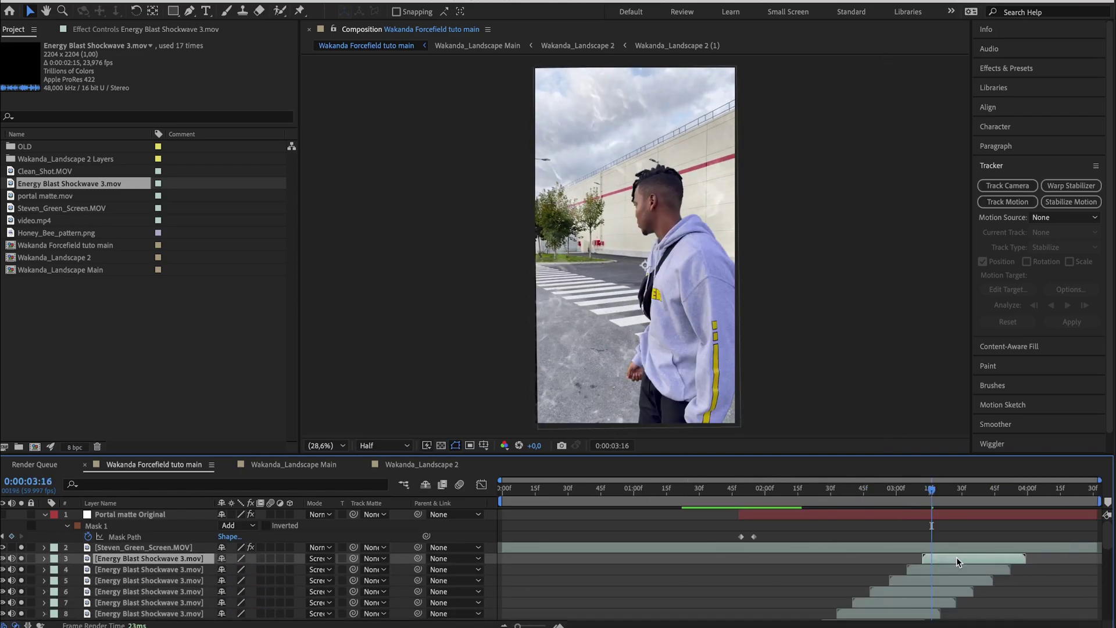
drag(957, 557, 985, 560)
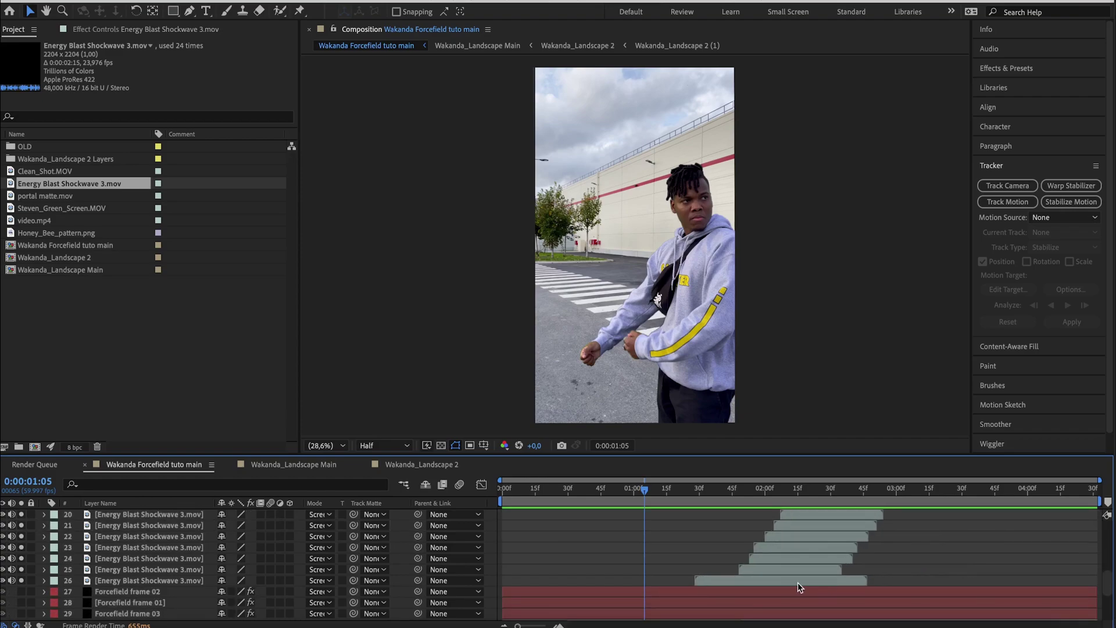
Step: Pre-compose all Energy Blast Shockwave 3 layers as shockwave portal and set its blending mode to Screen
shift+click(799, 582)
key(super+shift+c)
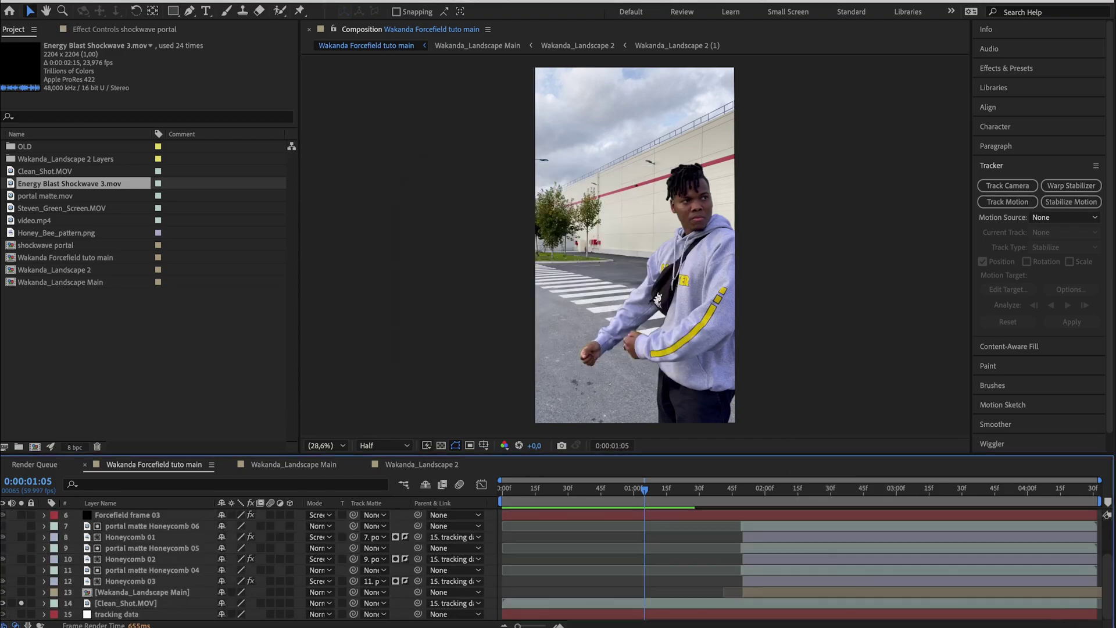
click(318, 536)
click(401, 212)
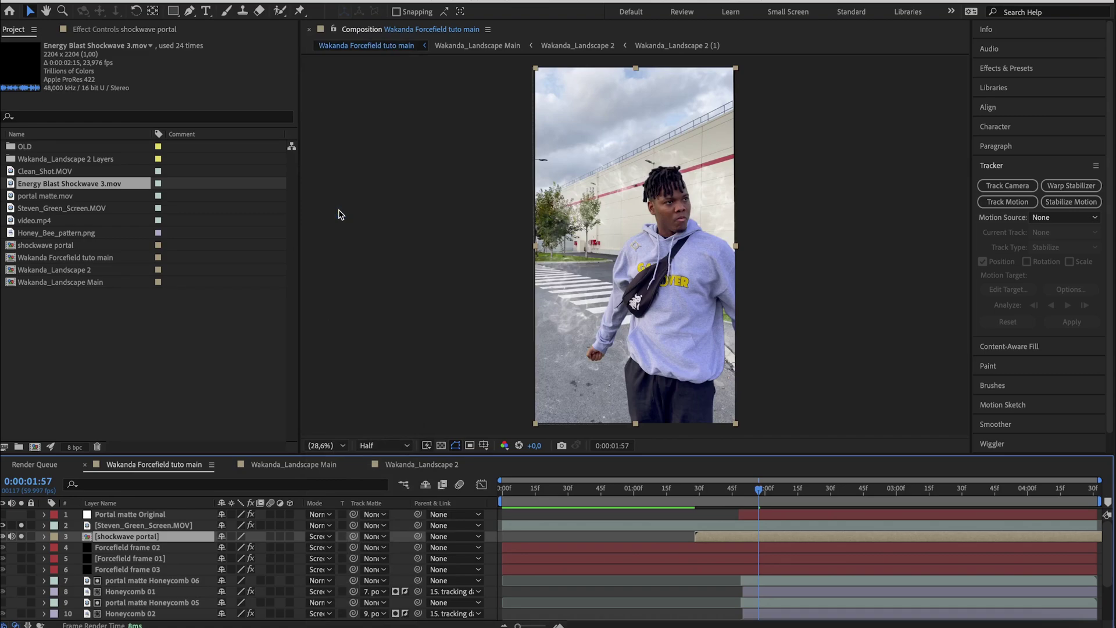
Step: Duplicate portal matte Honeycomb 06 above shockwave portal, rename it portal matte shockwave and use it as the shockwave portal's track matte
click(148, 580)
key(ctrl+d)
drag(147, 581, 153, 537)
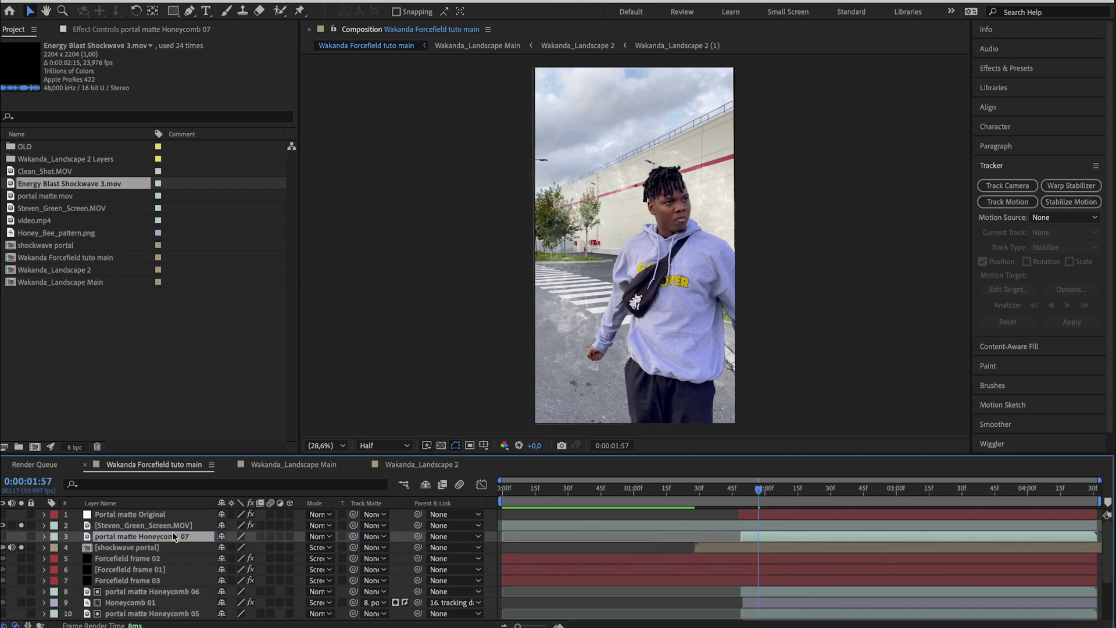
click(374, 547)
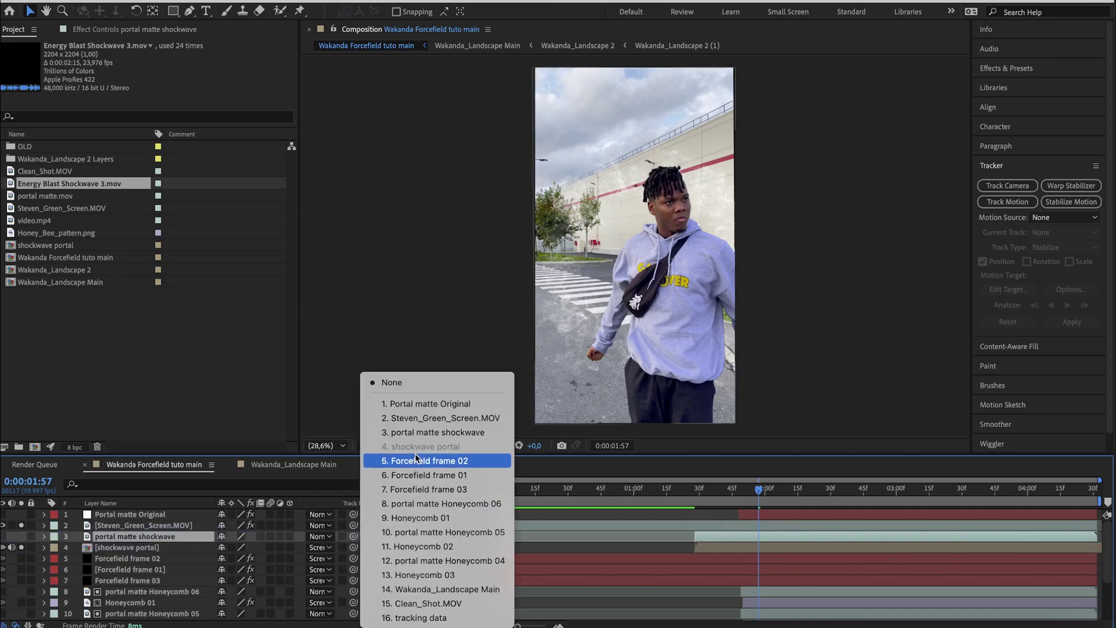
click(427, 432)
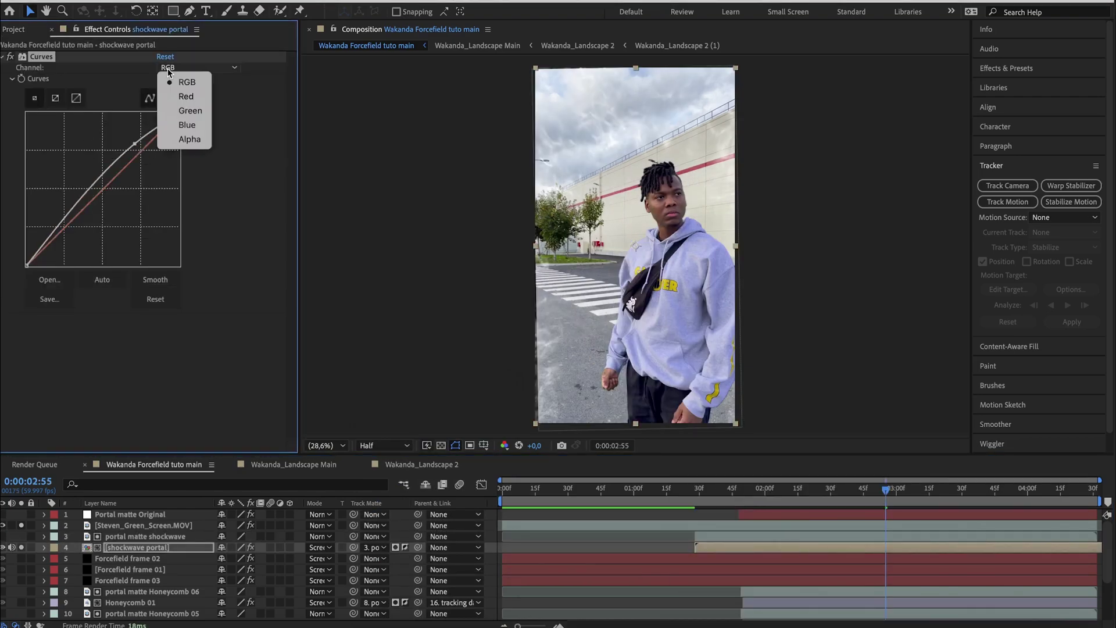
Step: Tint the shockwave portal blue with Curves by raising the Blue channel and lowering Red, and add the Bulge effect
click(187, 119)
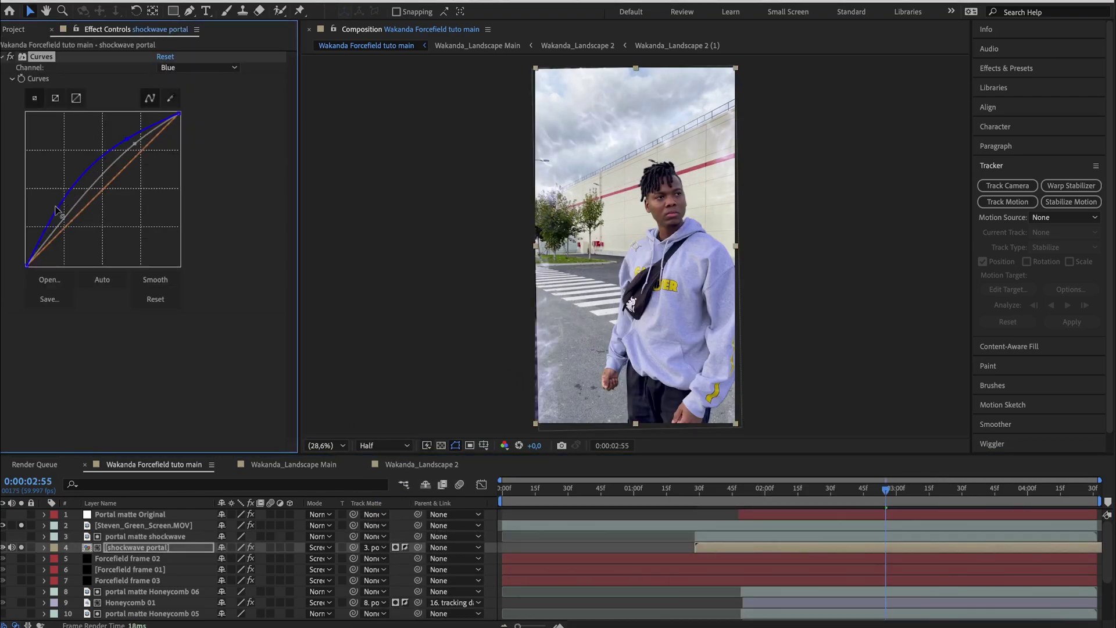
drag(138, 153, 144, 165)
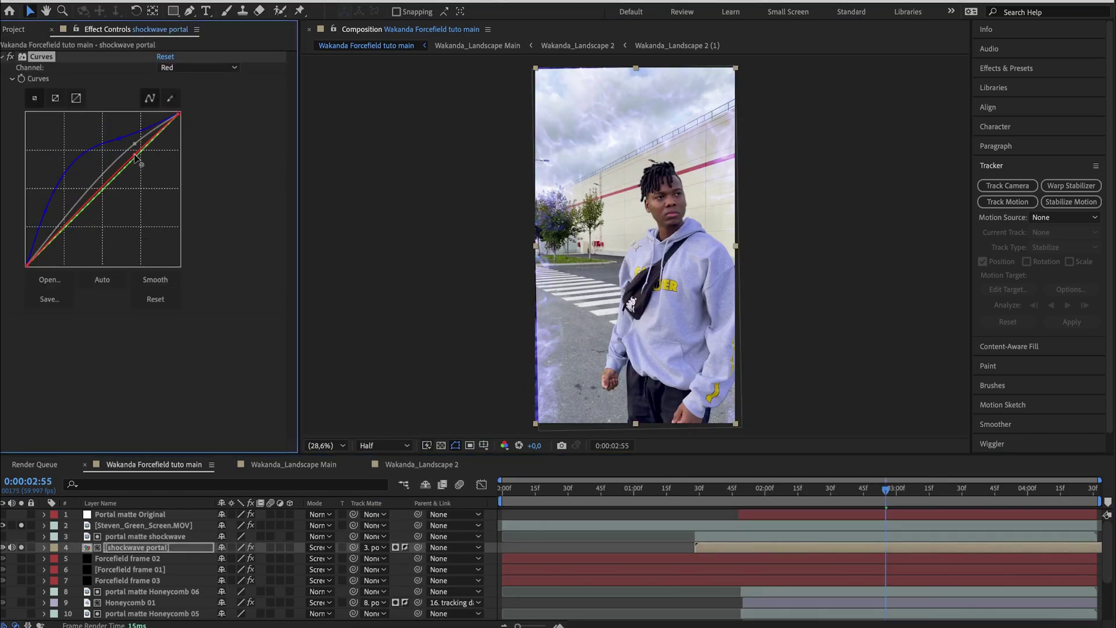
key(ctrl+space)
text(bul)
key(Return)
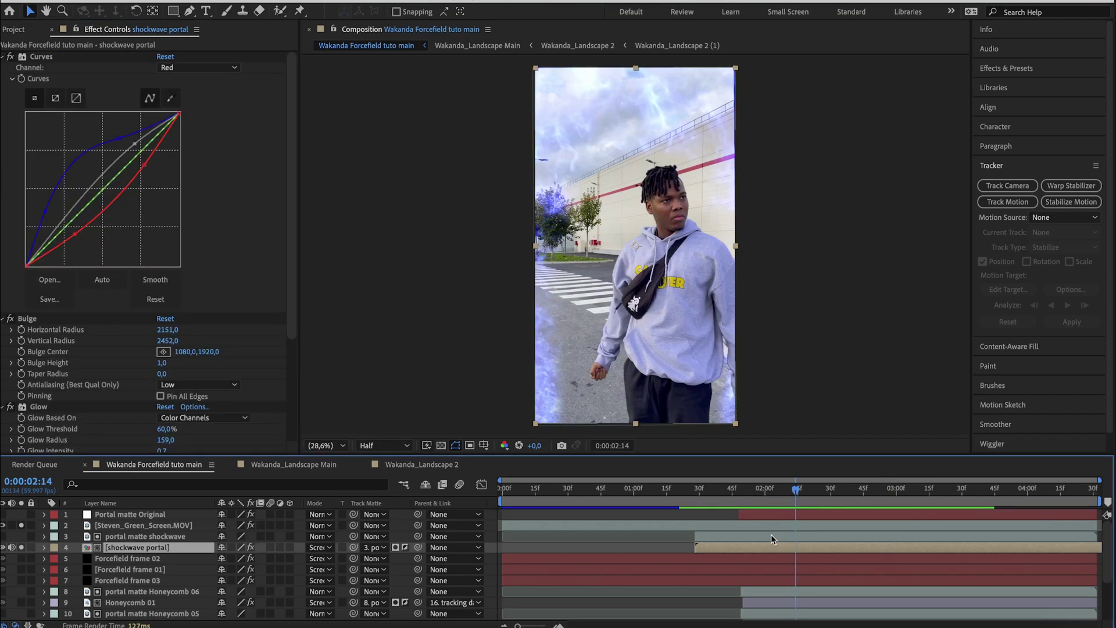
Step: Pre-compose portal matte shockwave and shockwave portal together as shockwave portal main, moving all attributes
ctrl+click(771, 535)
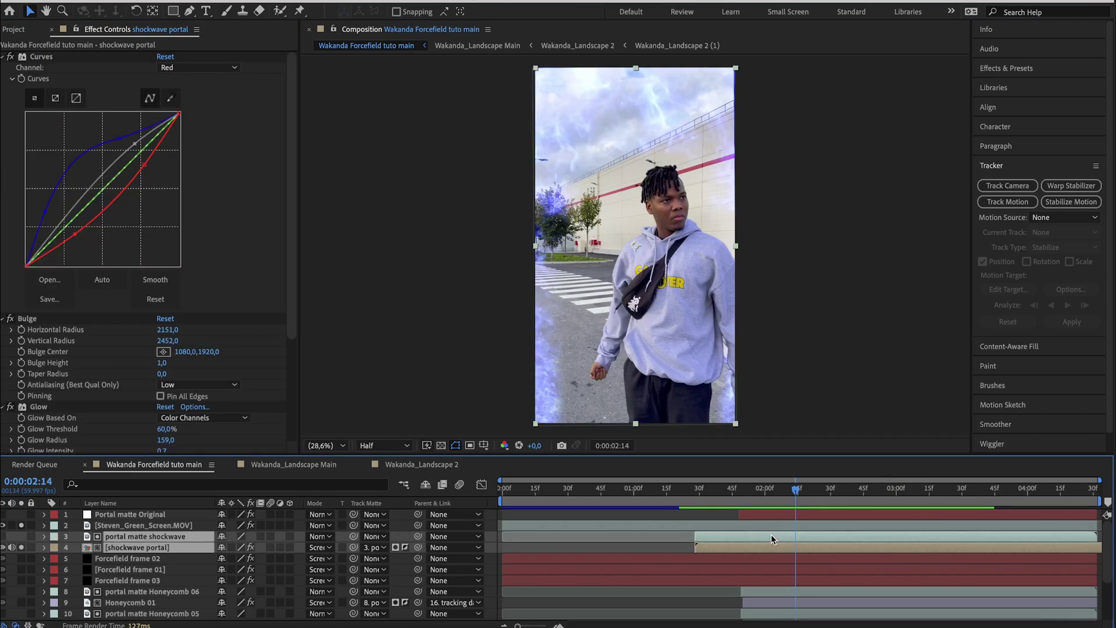
right_click(771, 535)
click(797, 545)
text(shockwave portal main)
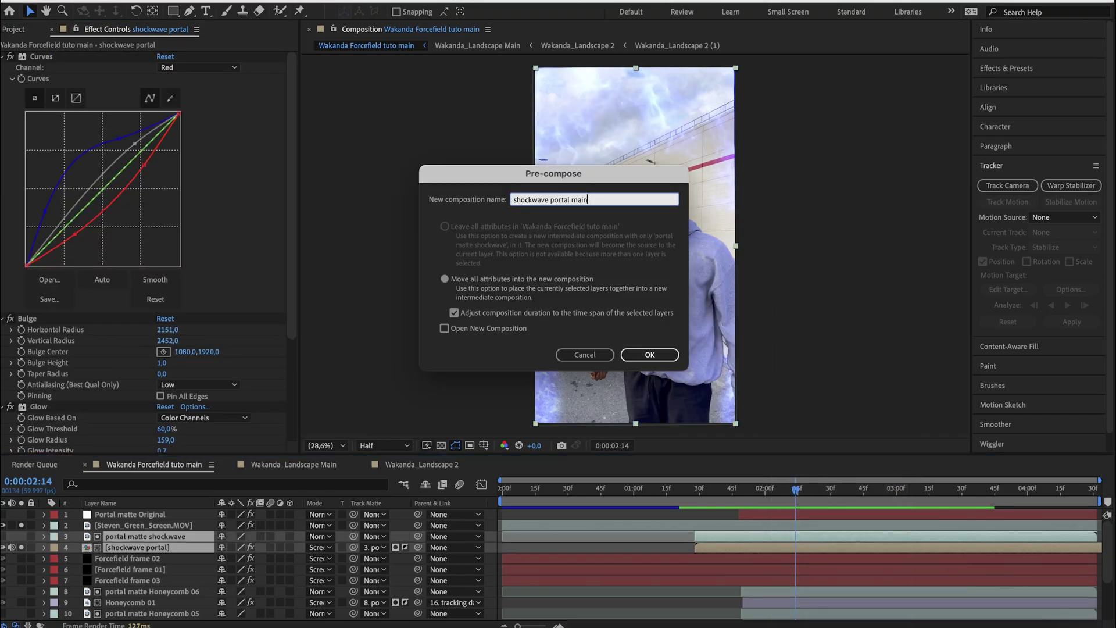
key(Return)
drag(797, 498, 823, 506)
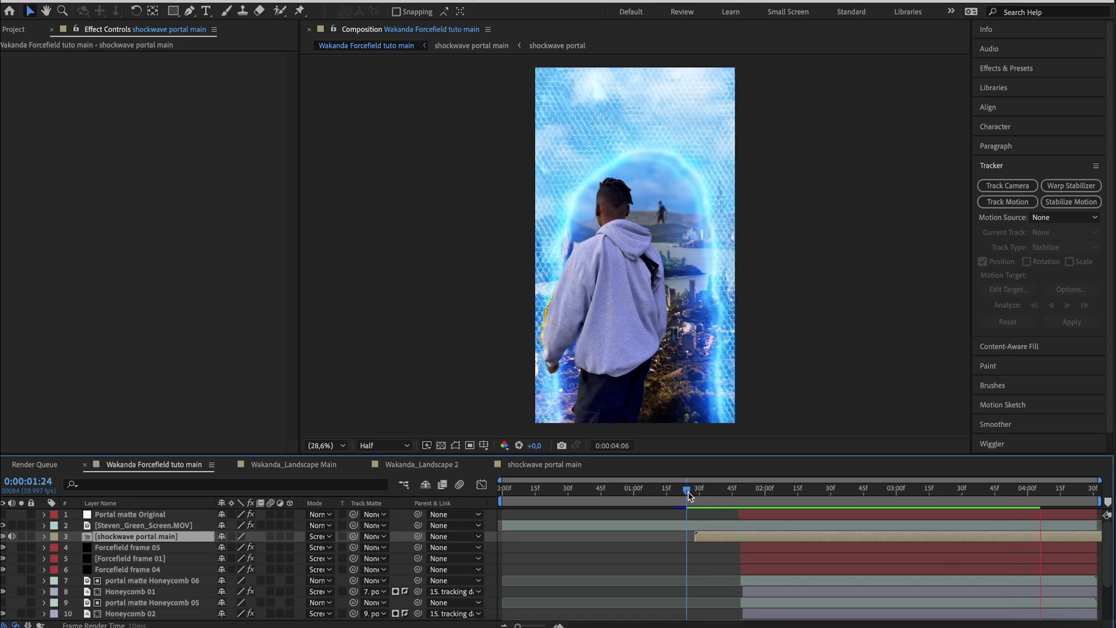
Step: Add an adjustment layer above shockwave portal main and name it heat distortion, with the playhead at 0:00:01:50
drag(687, 492, 743, 492)
key(ctrl+alt+y)
key(Return)
text(heat)
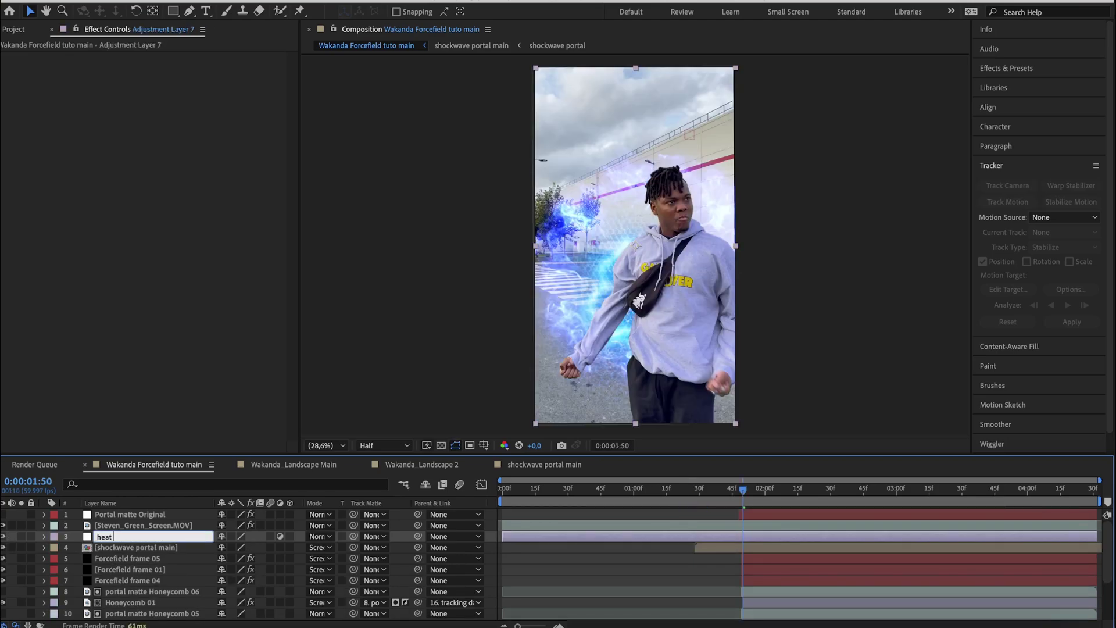
text( distortion)
key(Return)
Step: Apply CC Vector Blur to heat distortion and use shockwave portal main as its vector map
key(ctrl+space)
text(vec)
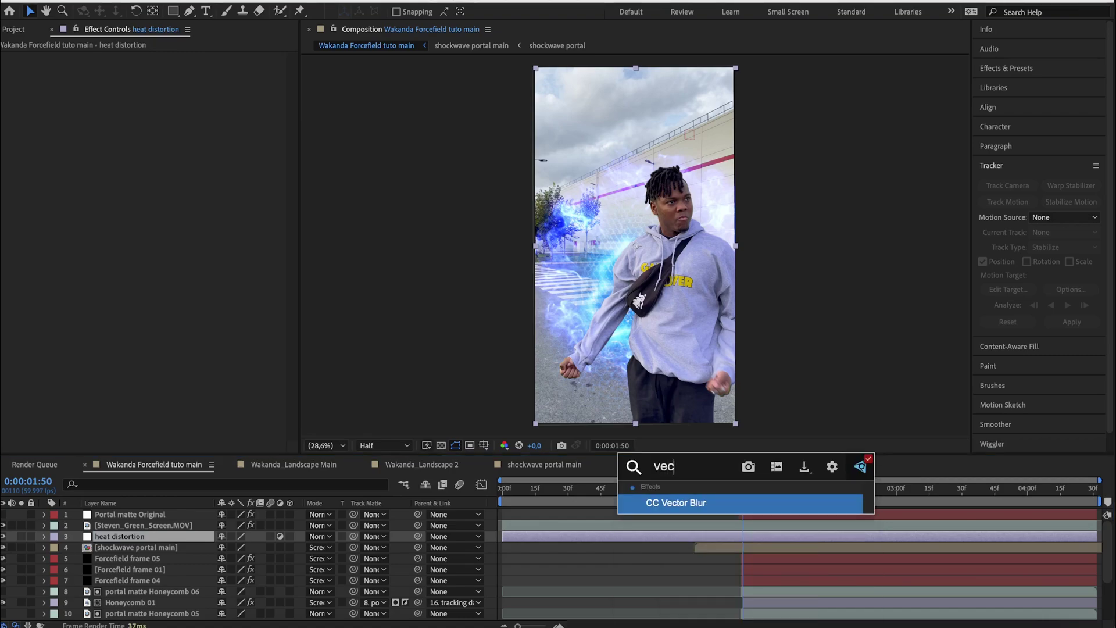
key(Return)
click(187, 114)
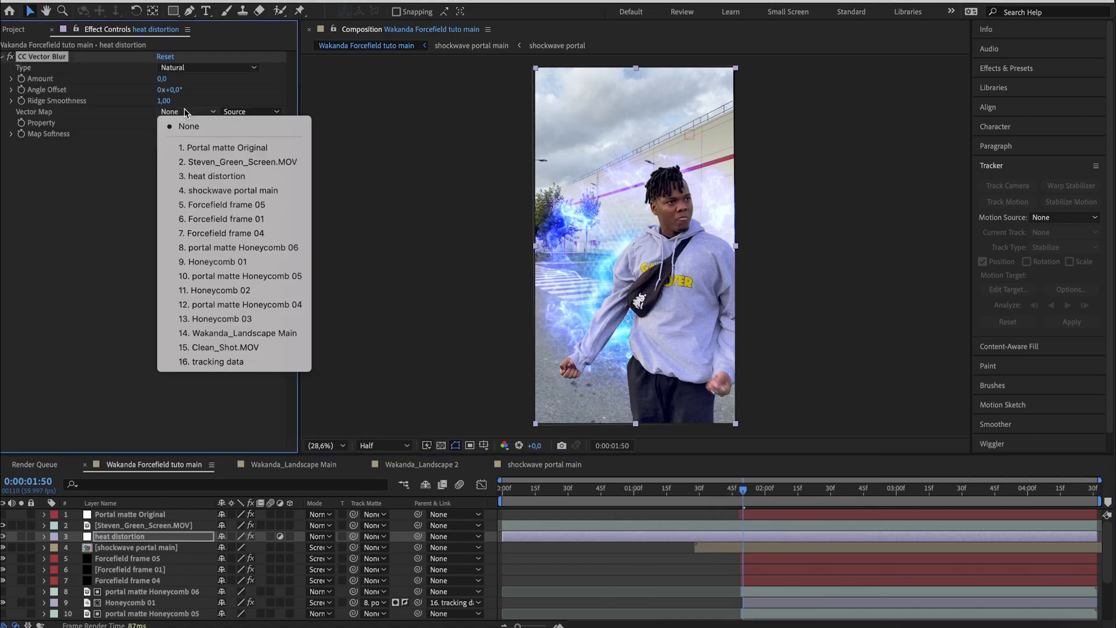
click(221, 192)
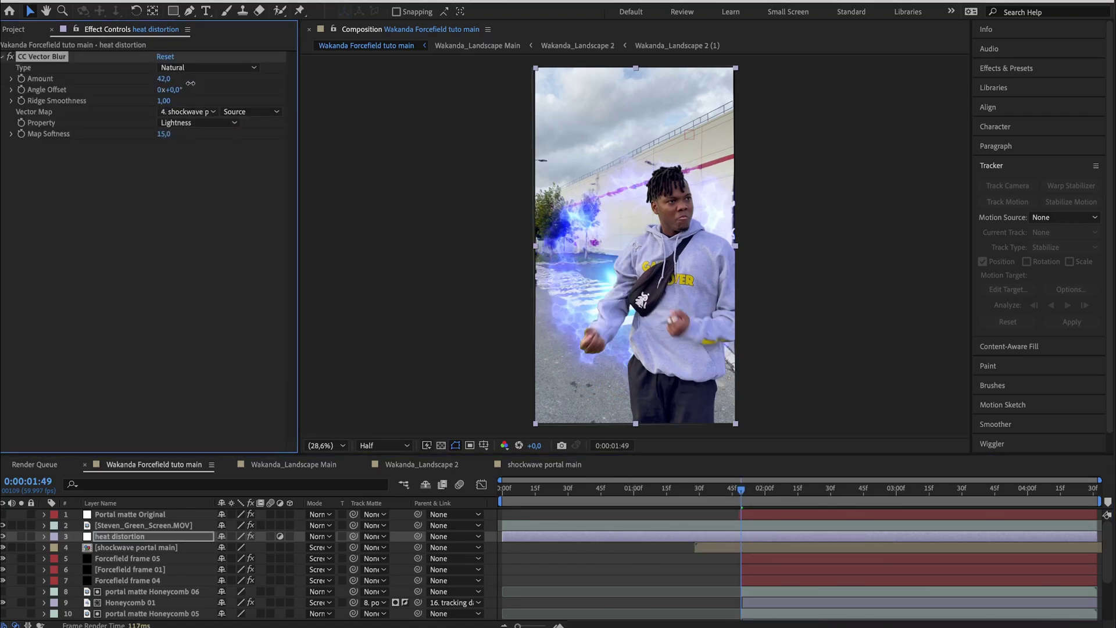
Step: Inspect the heat distortion around the performer up close and preview the portal opening from 0:00:01:21
scroll(568, 278, up, 3)
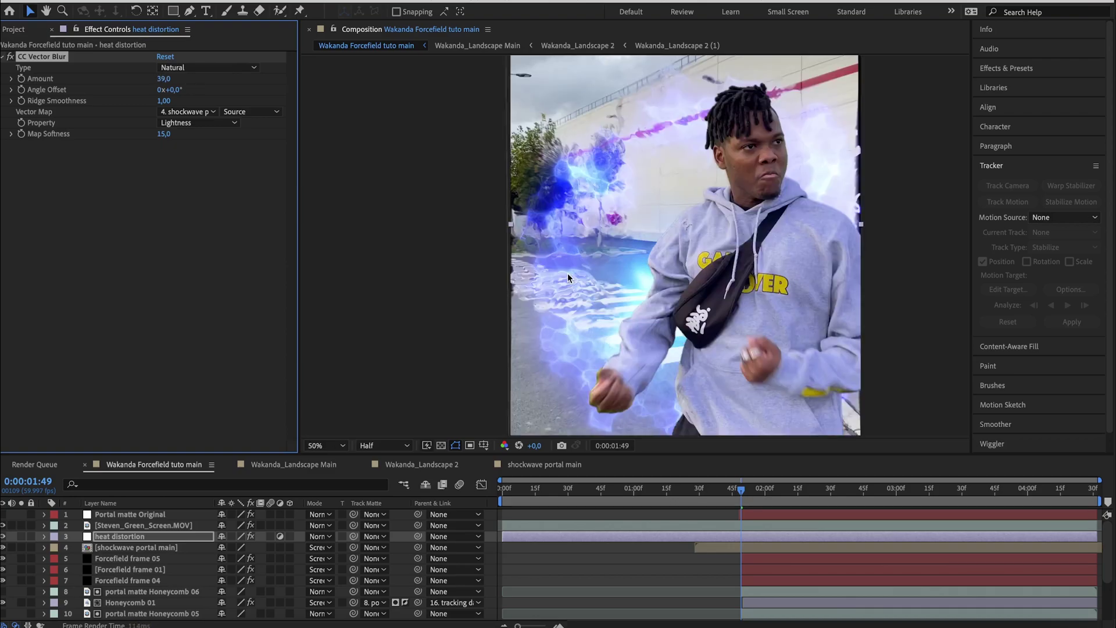
scroll(568, 277, down, 1)
drag(734, 497, 681, 494)
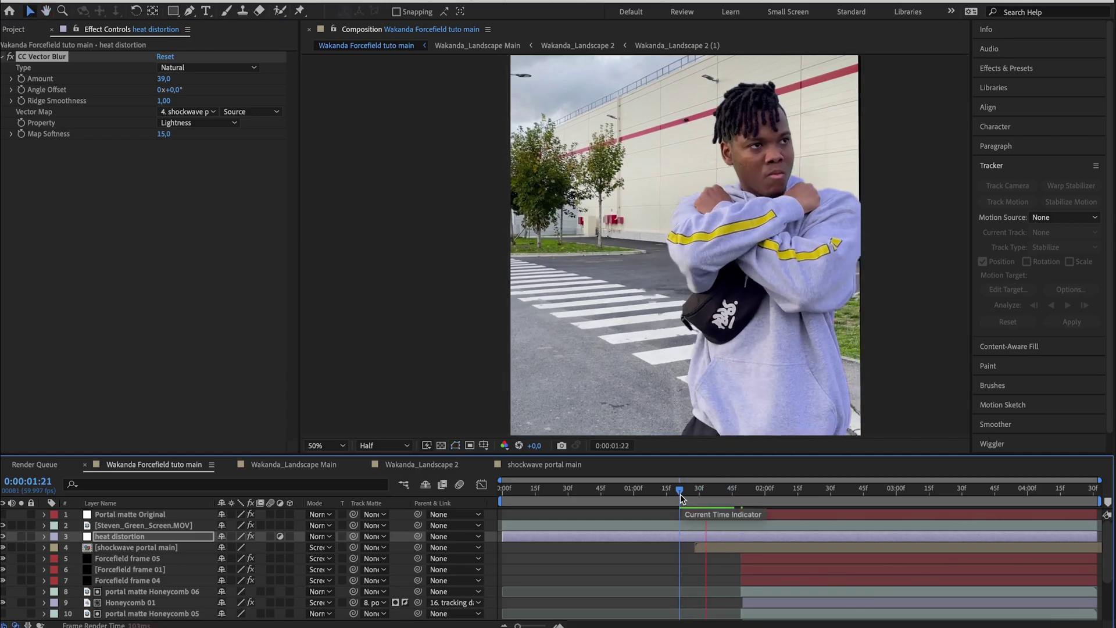
key(space)
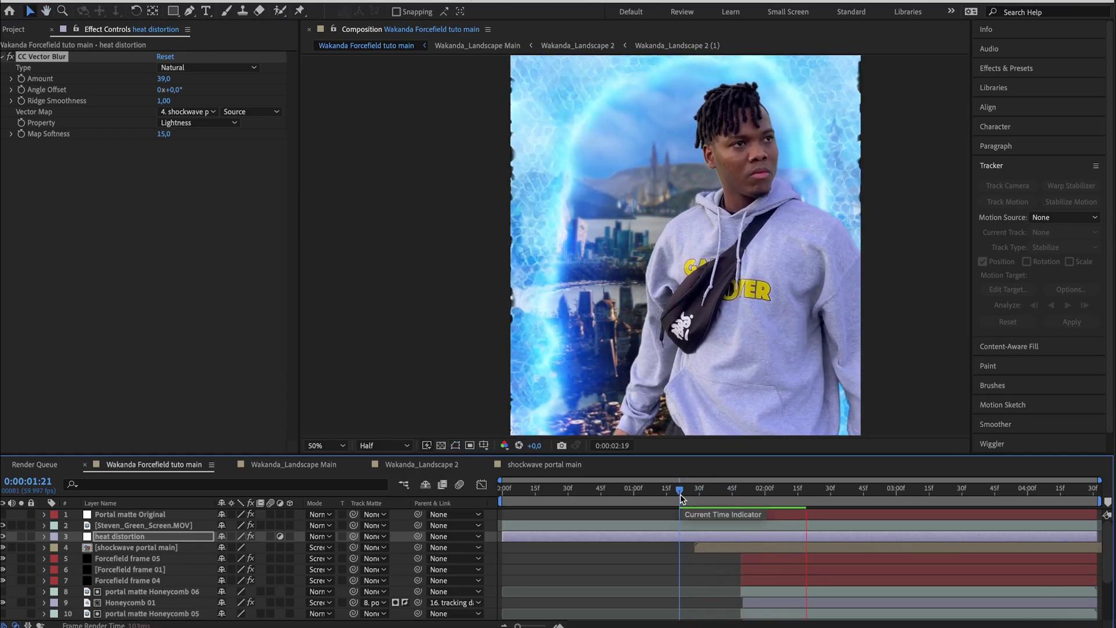
key(space)
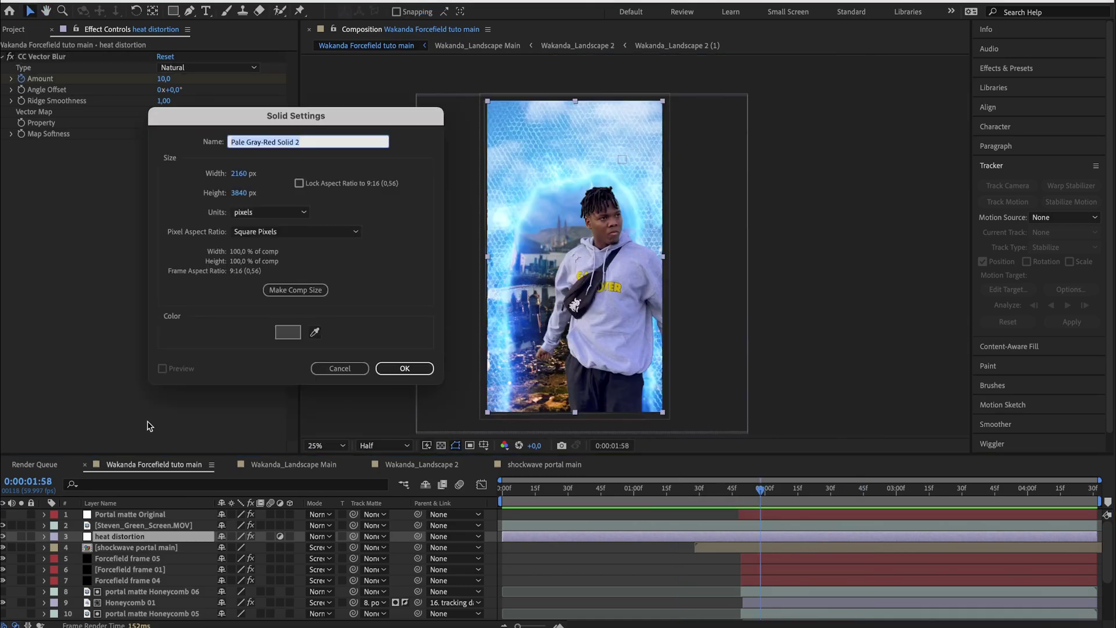
Step: Create a black 2160 x 3840 px solid above heat distortion and apply Fractal Noise to it
click(288, 332)
key(Escape)
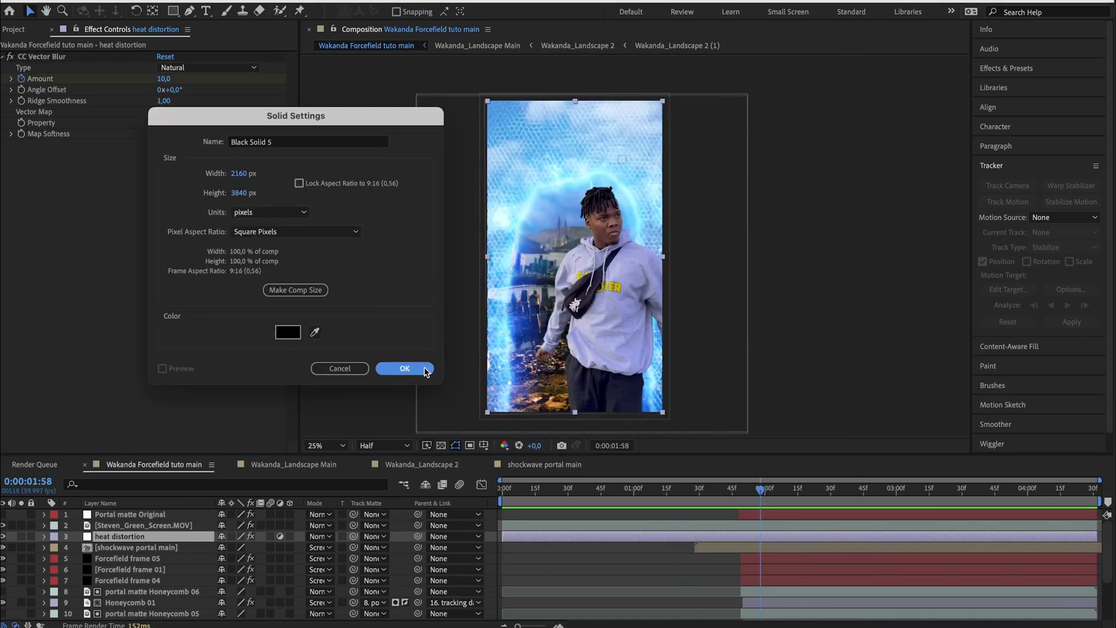
click(425, 372)
key(ctrl+space)
text(a)
key(Return)
Step: Set the Fractal Noise to Dynamic Progressive, inverted, with contrast 45 and brightness -15
click(216, 67)
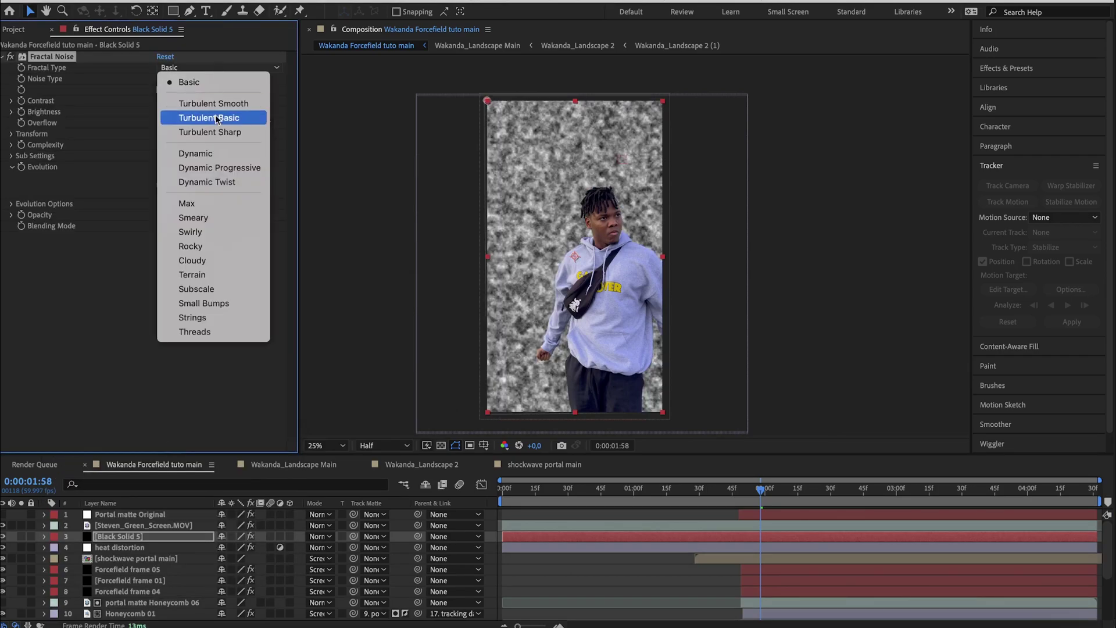
click(219, 168)
click(161, 90)
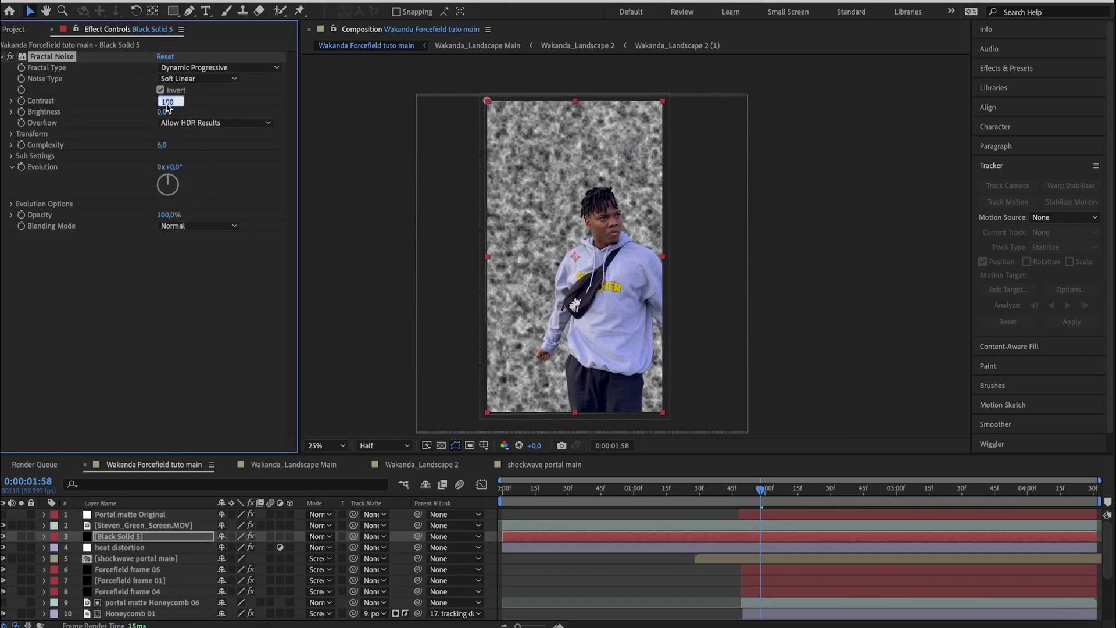
text(45)
key(Return)
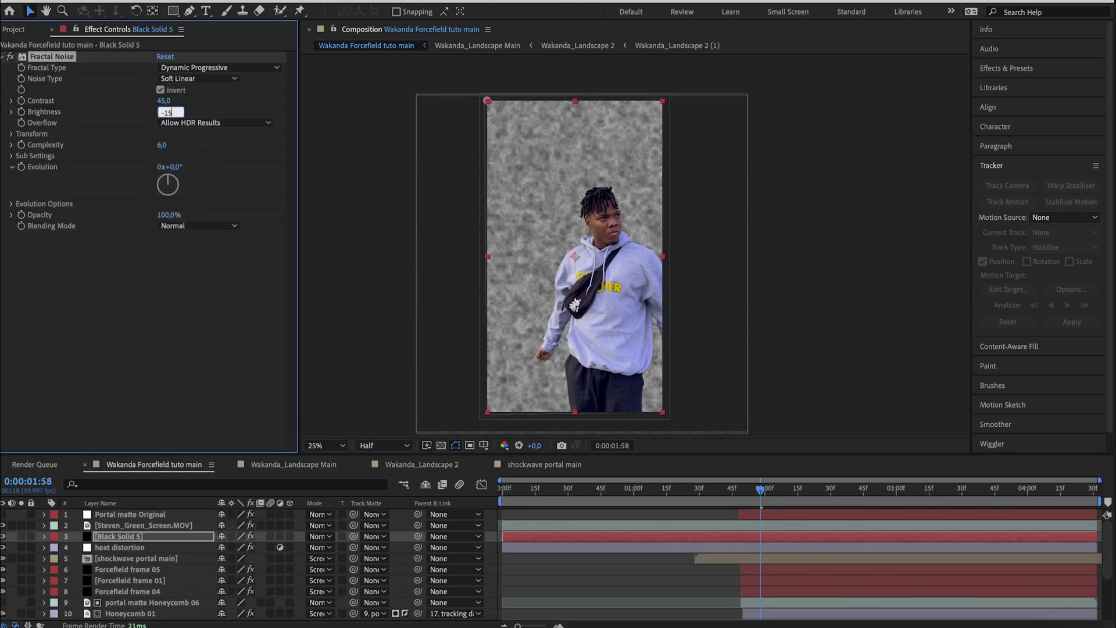
key(Return)
Step: Animate the Fractal Noise evolution with the expression time*500 and check the motion on the timeline
alt+click(21, 167)
text(time)
text(*)
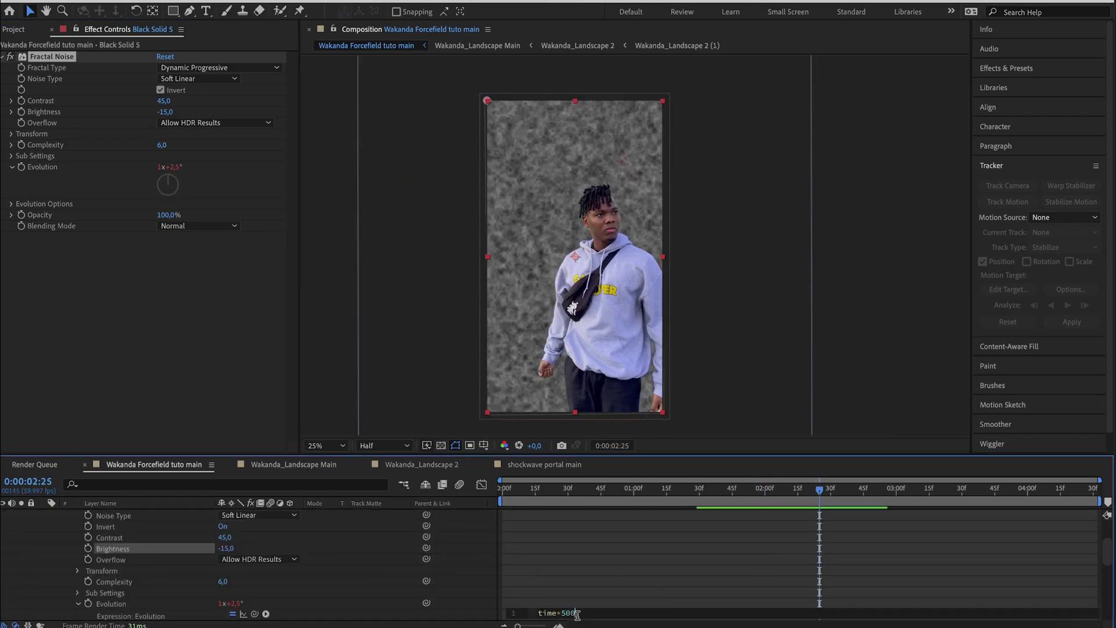
click(620, 586)
click(705, 495)
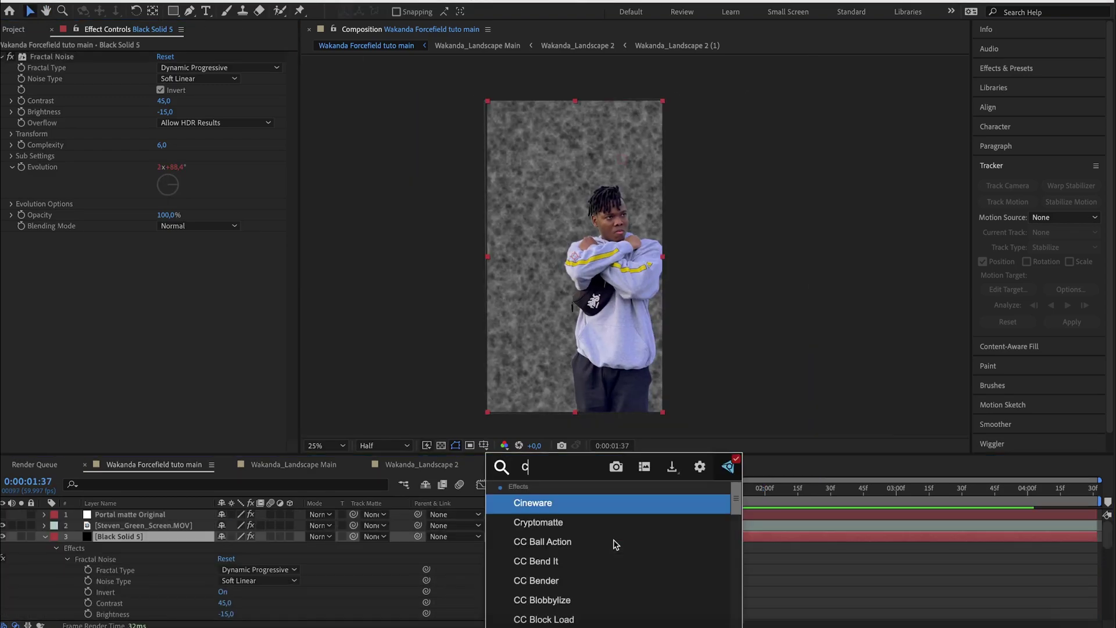
Step: Apply VC Color Vibrance to Black Solid 5 and set its color to light blue 20BAEA
key(BackSpace)
text(vc c)
key(Return)
click(159, 248)
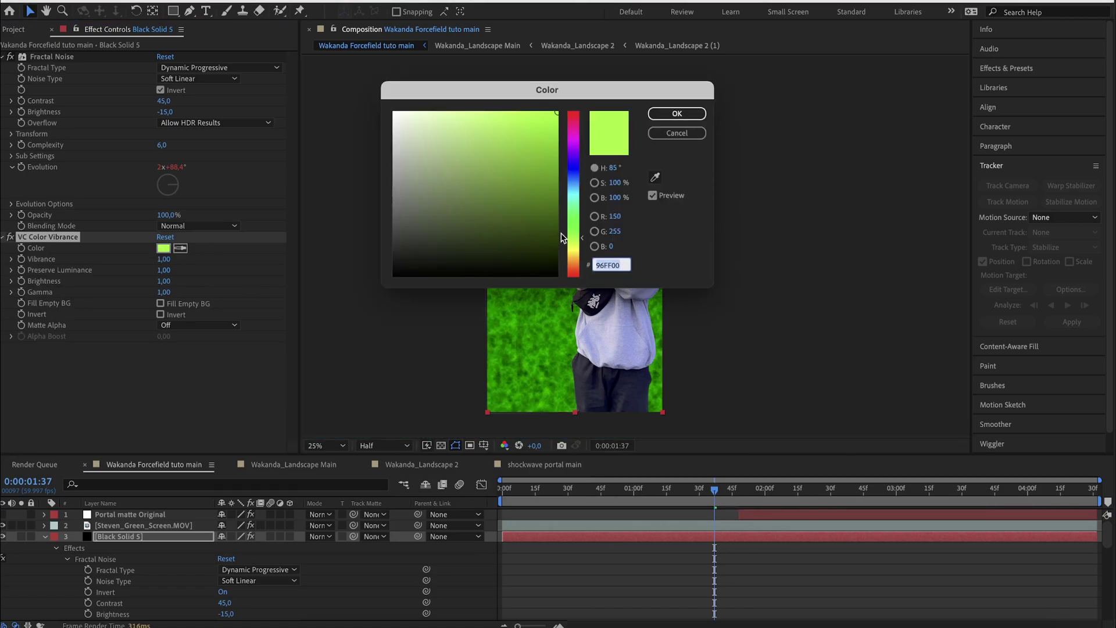
click(536, 124)
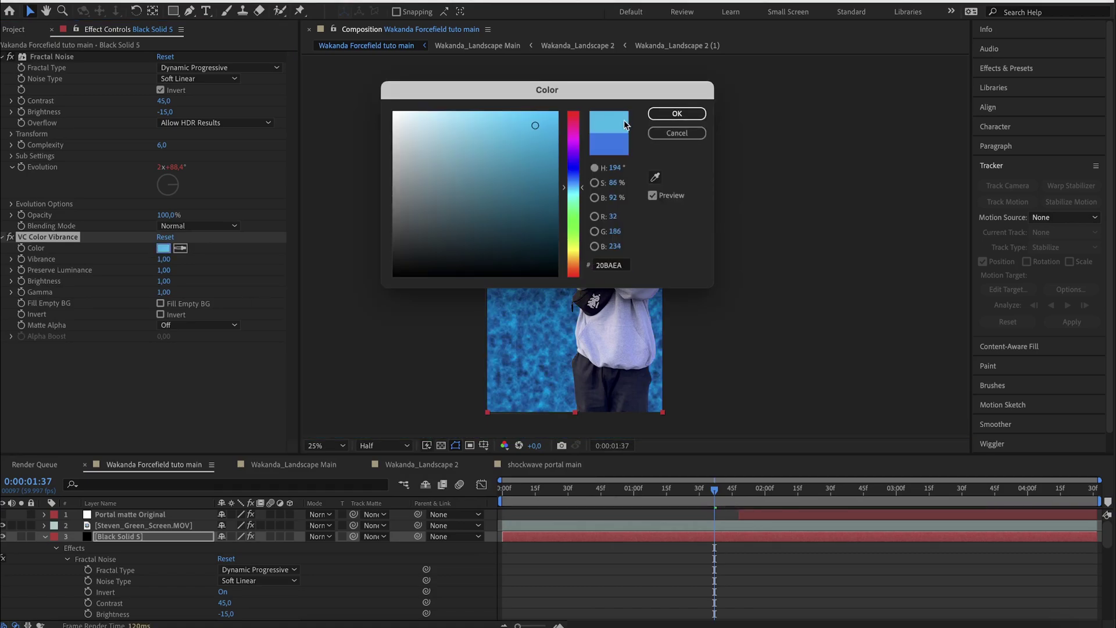
click(660, 119)
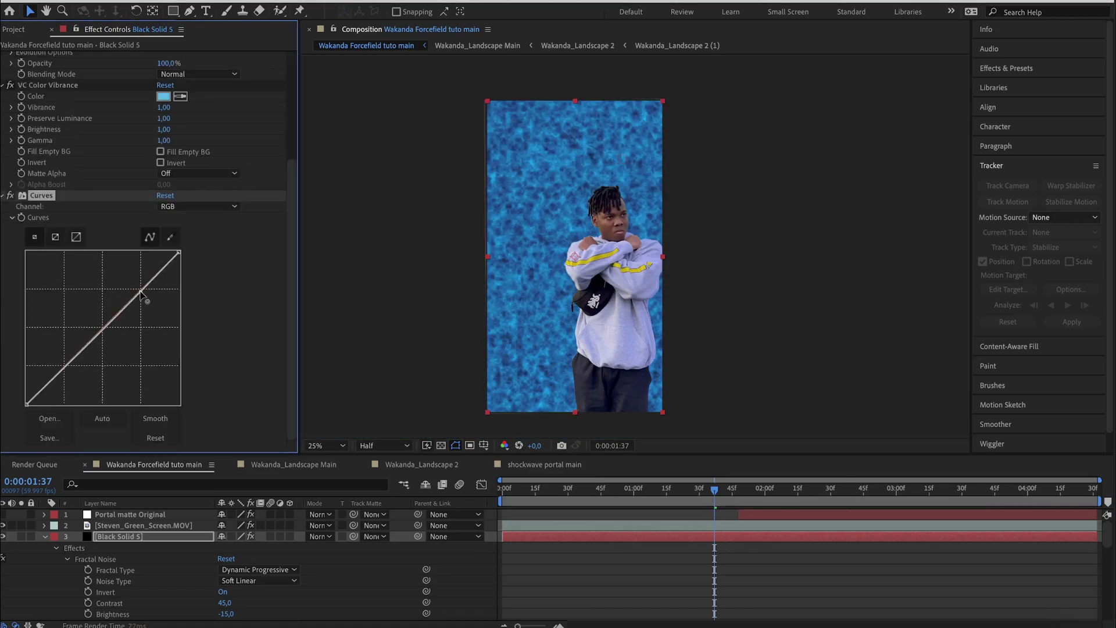
Step: Brighten Black Solid 5 with its RGB curve by lifting the highlights strongly and the shadows slightly
drag(141, 294, 135, 269)
drag(70, 365, 62, 364)
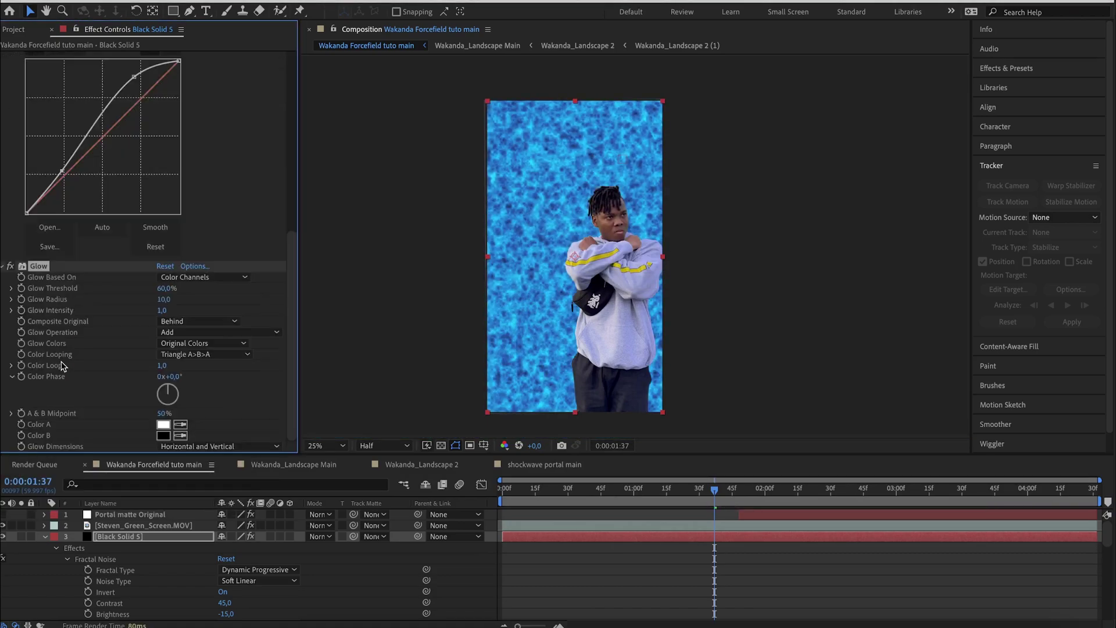
Step: Set the Glow Radius on Black Solid 5 to 160
click(170, 299)
text(1)
key(Return)
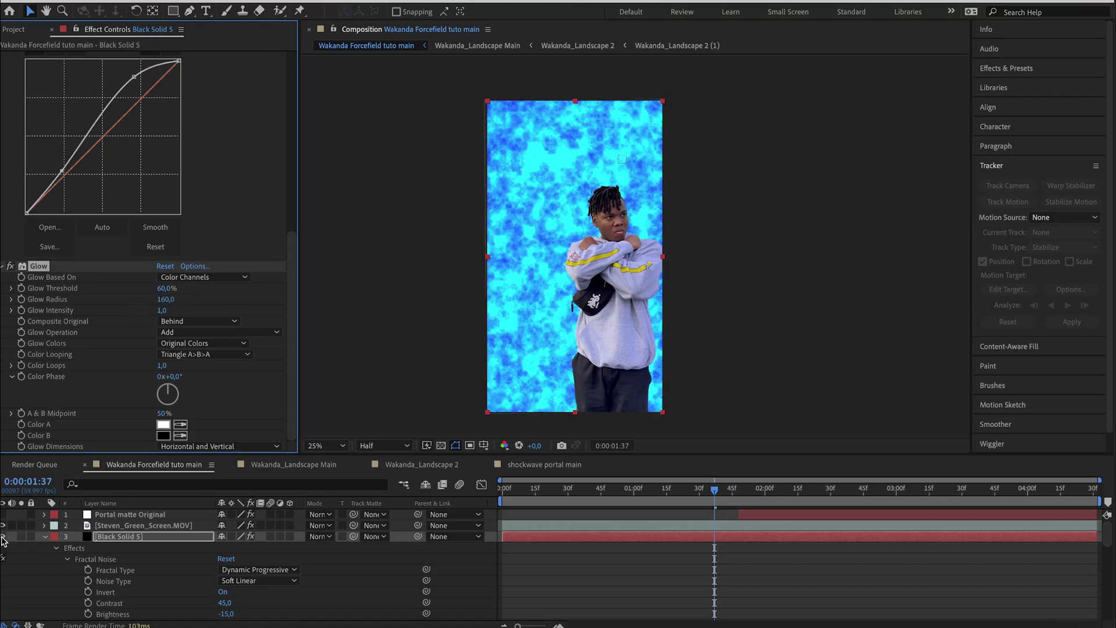
Step: Hide Black Solid 5 and rename it "light source for light wrap"
click(3, 537)
key(Return)
text(L)
text(light source for light)
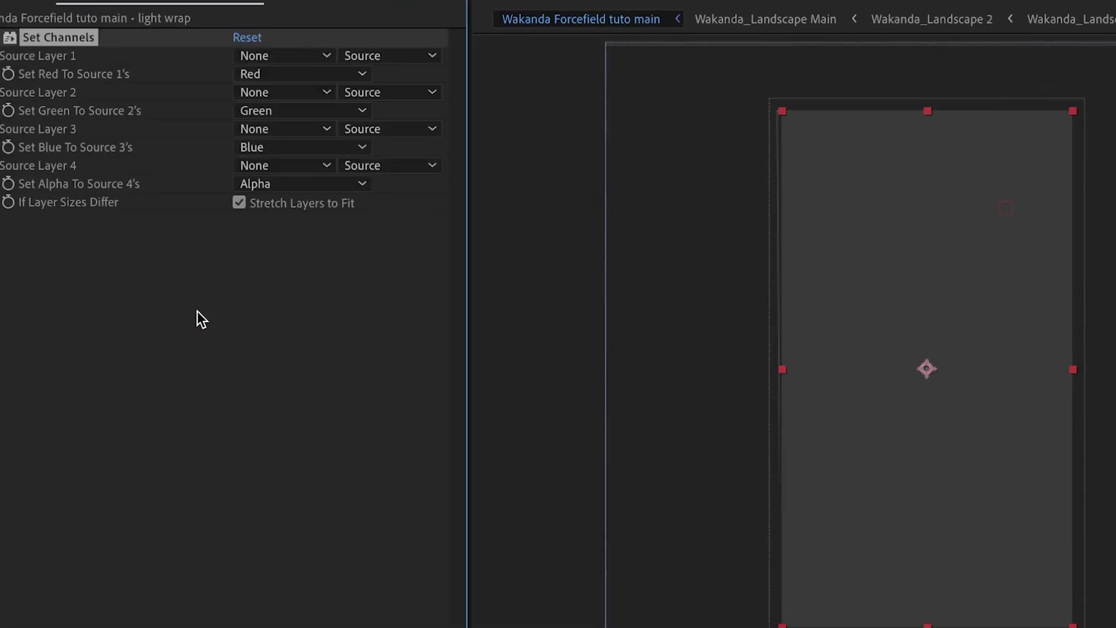
Step: Add Set Matte, Fast Box Blur and a second Set Matte below Set Channels on the light wrap layer
key(ctrl+space)
text(se)
key(Down)
key(Down)
key(Return)
key(ctrl+space)
text(fast box)
key(Return)
key(ctrl+space)
text(set)
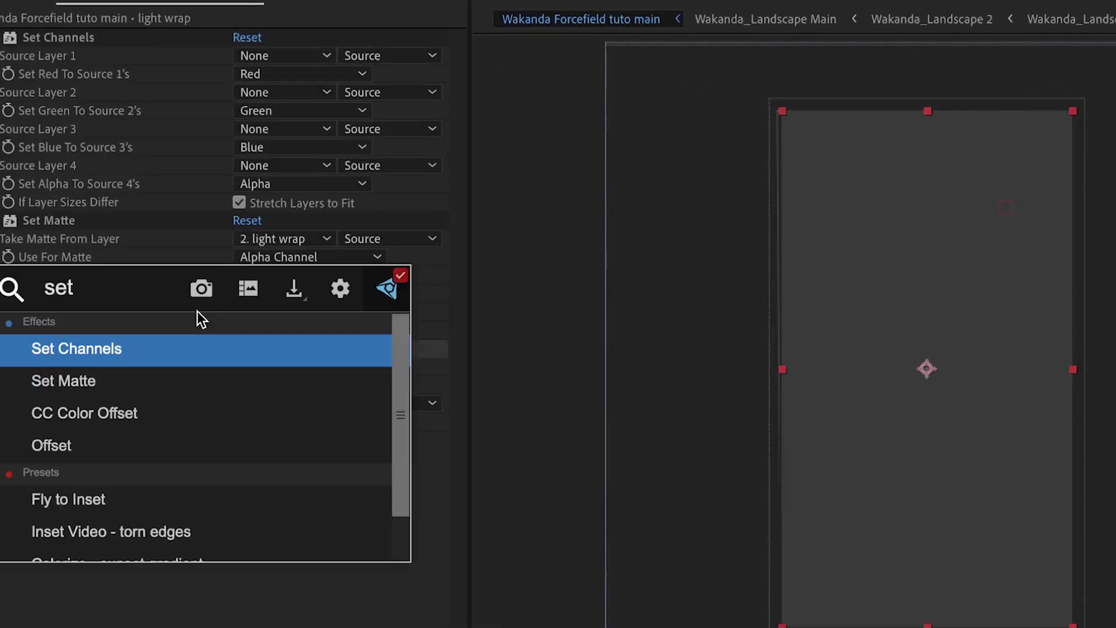
key(Down)
key(Return)
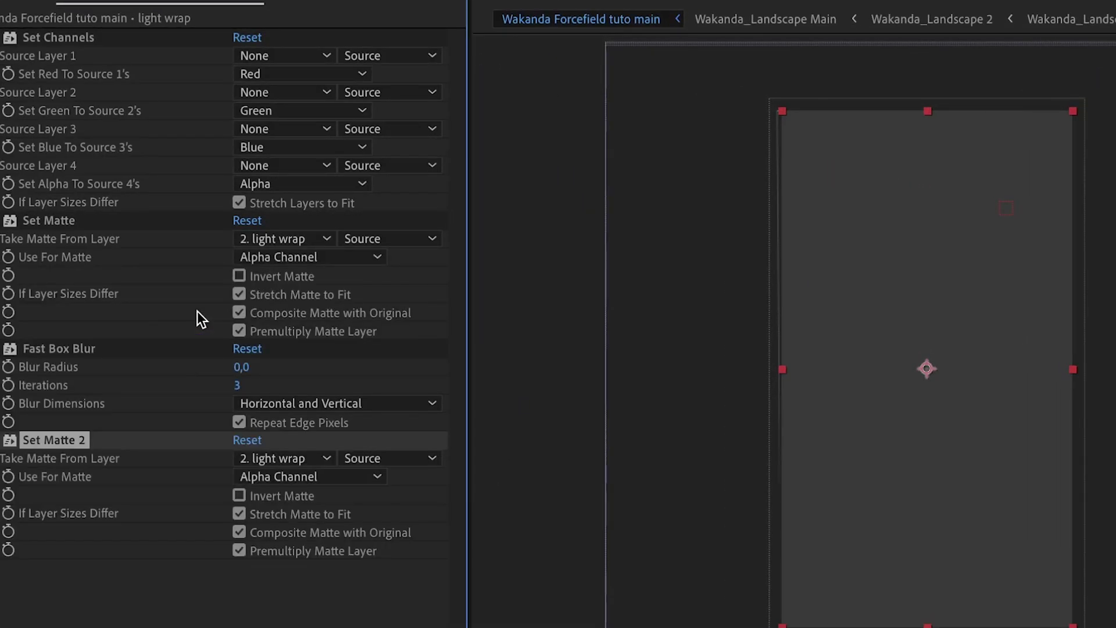
Step: Set all four Set Channels source layers to "light source for light wrap"
click(285, 55)
click(291, 186)
click(284, 93)
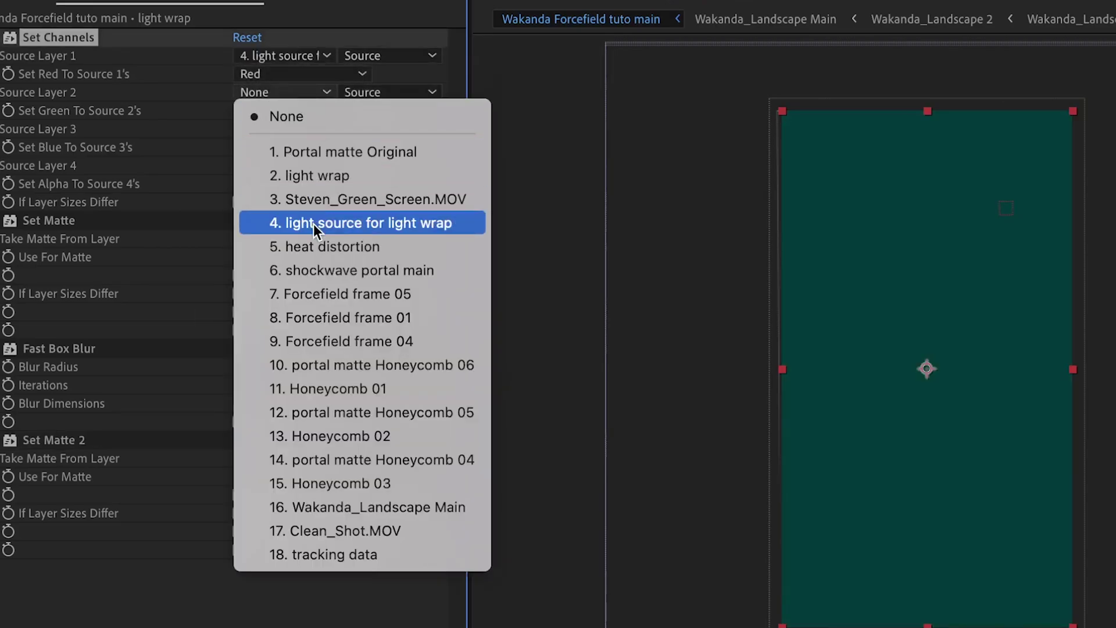
click(313, 225)
click(284, 129)
click(330, 251)
click(284, 166)
click(314, 219)
Step: Make the Set Channels sources use Effects & Masks for all four channels
click(389, 55)
click(388, 125)
click(388, 92)
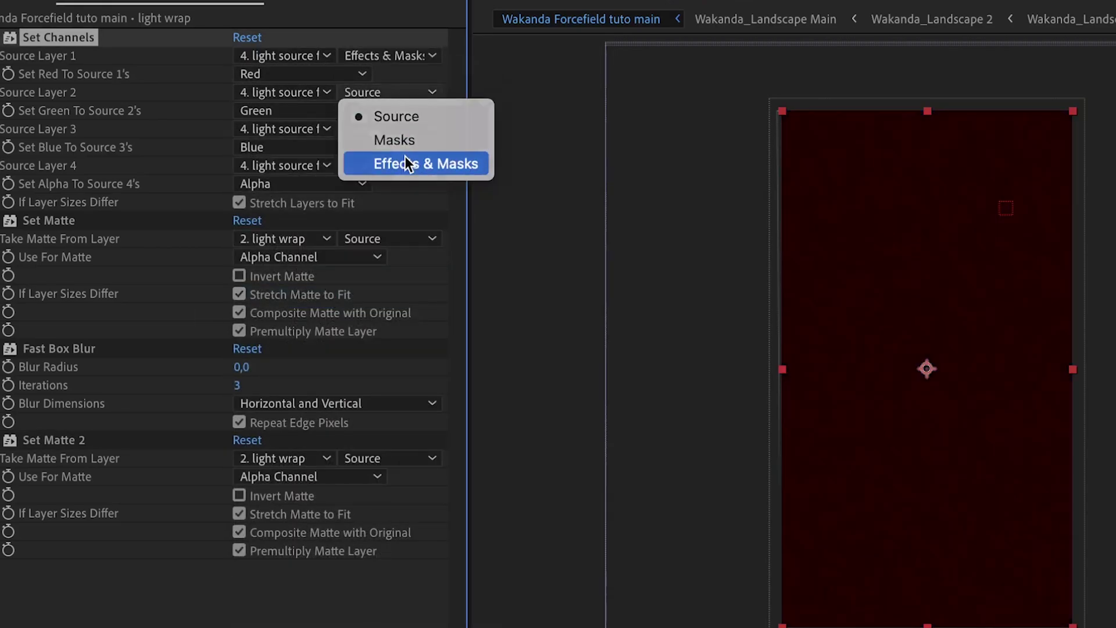
click(405, 164)
click(389, 165)
click(407, 234)
Step: Take the first Set Matte from the green-screen footage layer with Effects & Masks and invert the matte
click(301, 243)
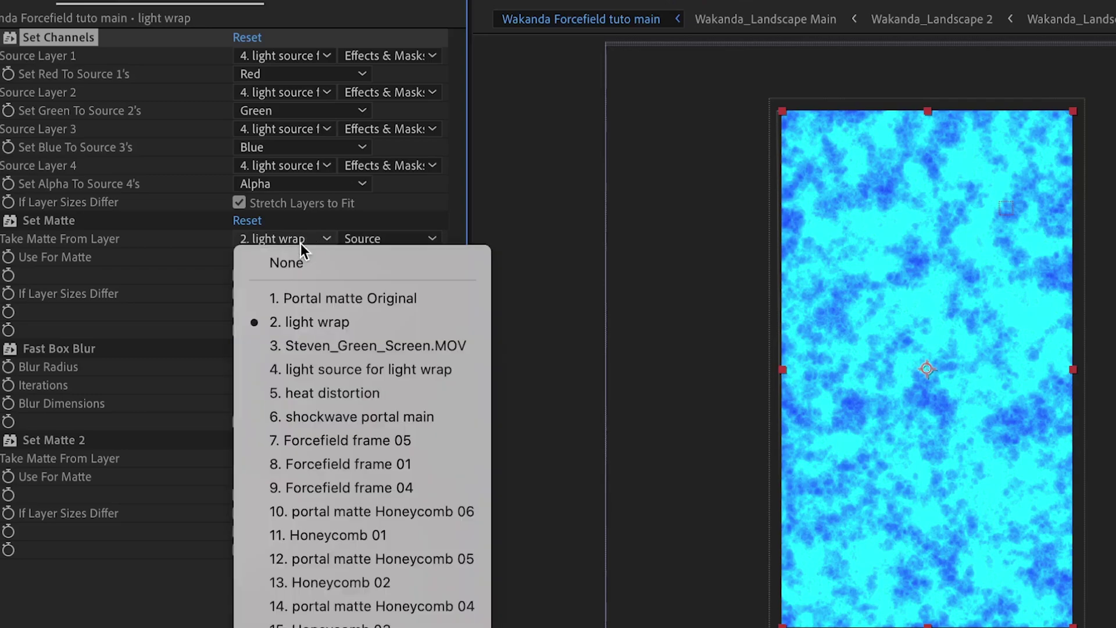
click(330, 345)
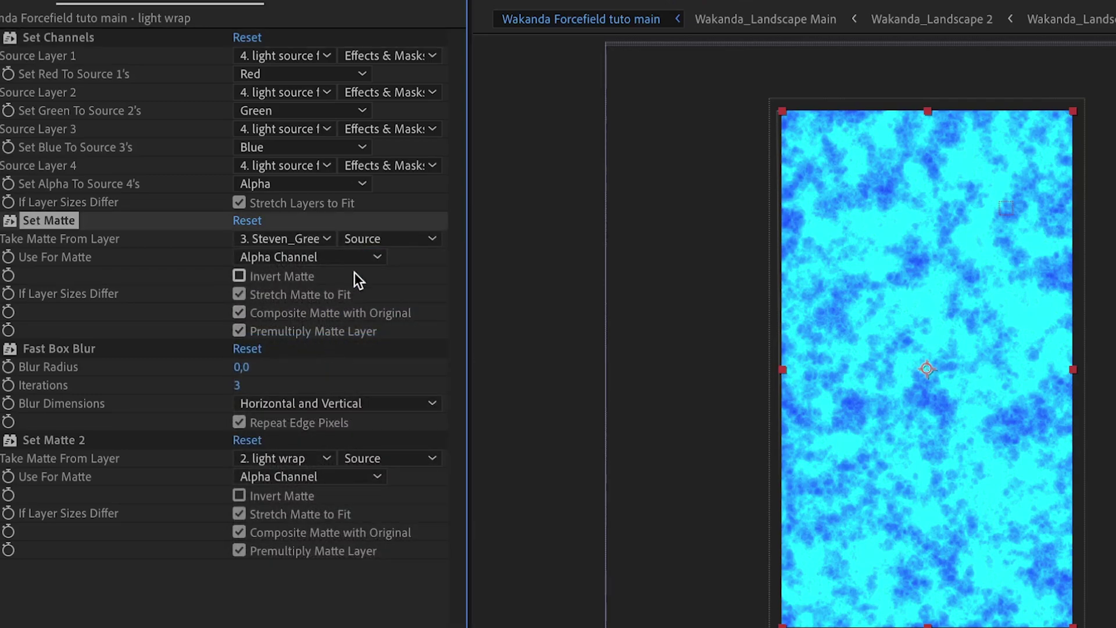
click(373, 238)
click(385, 310)
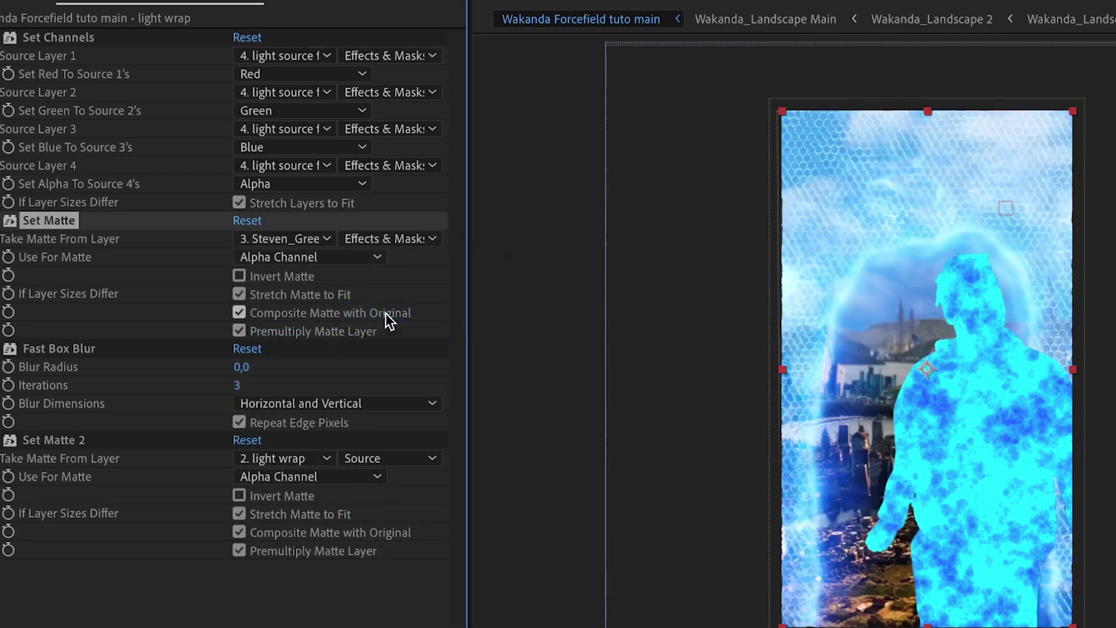
click(239, 274)
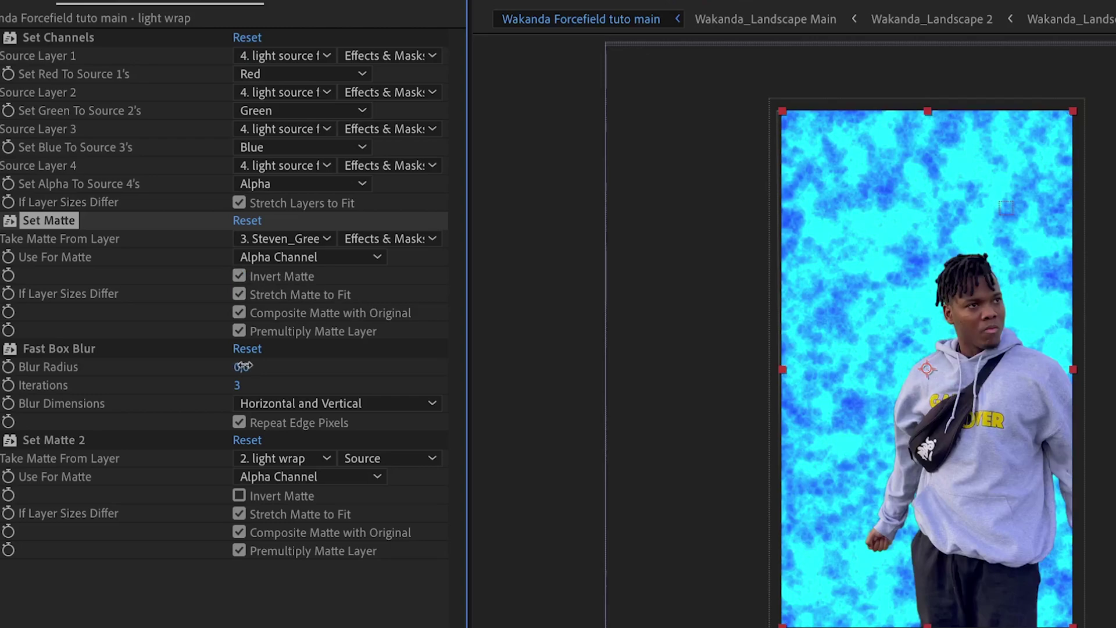
Step: Set the Fast Box Blur radius to 36 and take Set Matte 2 from the green-screen footage with Effects & Masks
drag(241, 367, 294, 424)
click(298, 459)
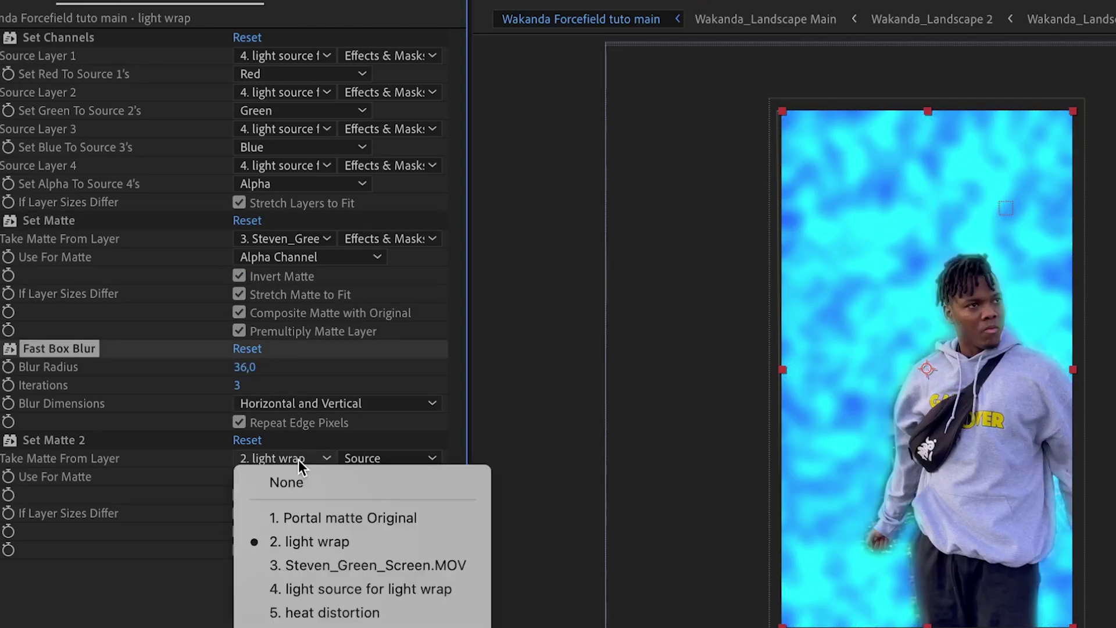
click(319, 562)
click(369, 461)
click(403, 529)
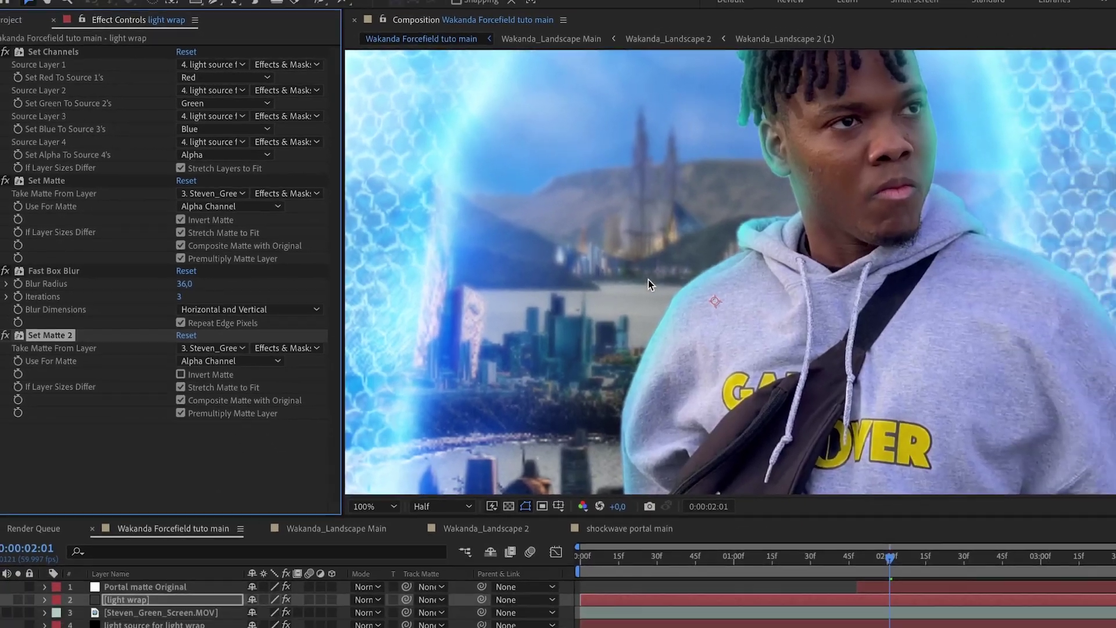
Step: Set the light wrap layer's blending mode to Screen
click(332, 525)
click(380, 211)
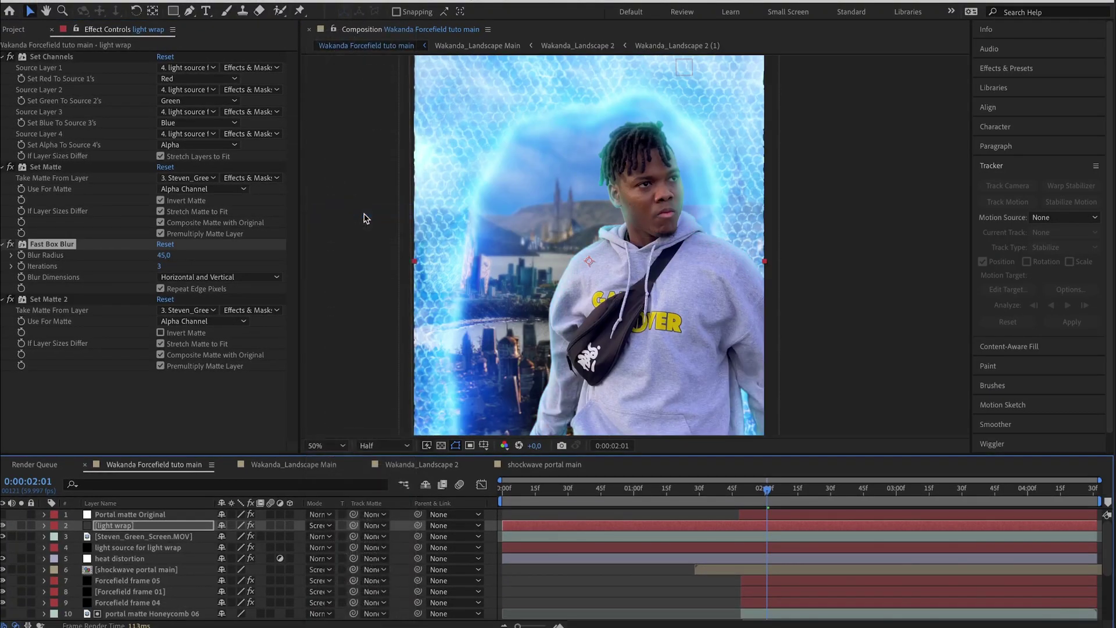
Step: Duplicate the Fast Box Blur on the light wrap layer, reveal the blur keyframes and go to 0:00:01:55
key(ctrl+d)
key(u)
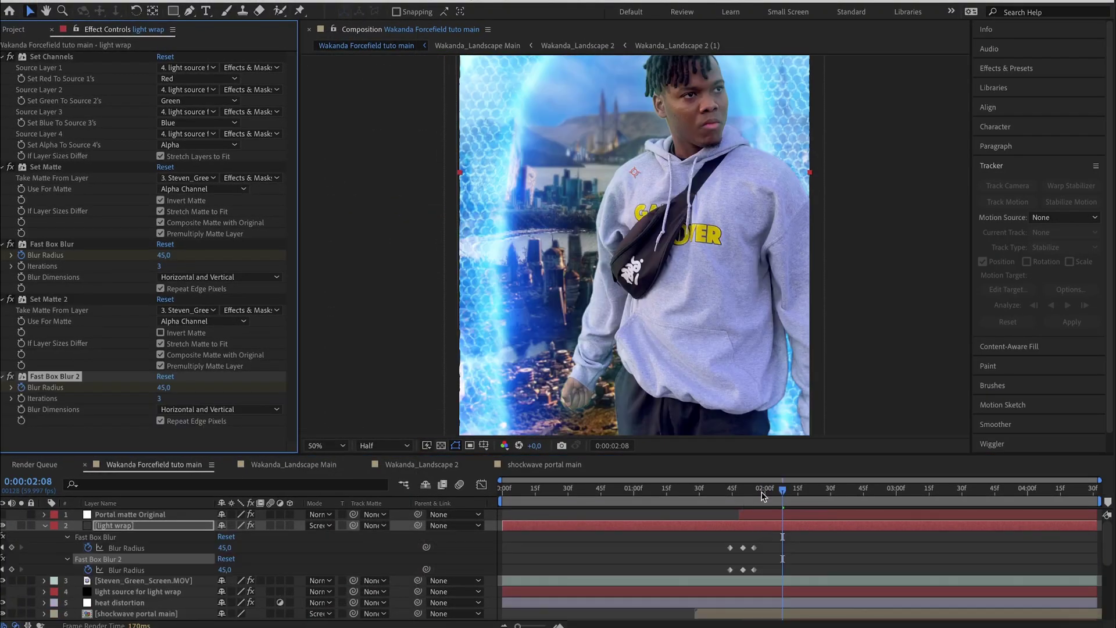
drag(764, 495, 754, 494)
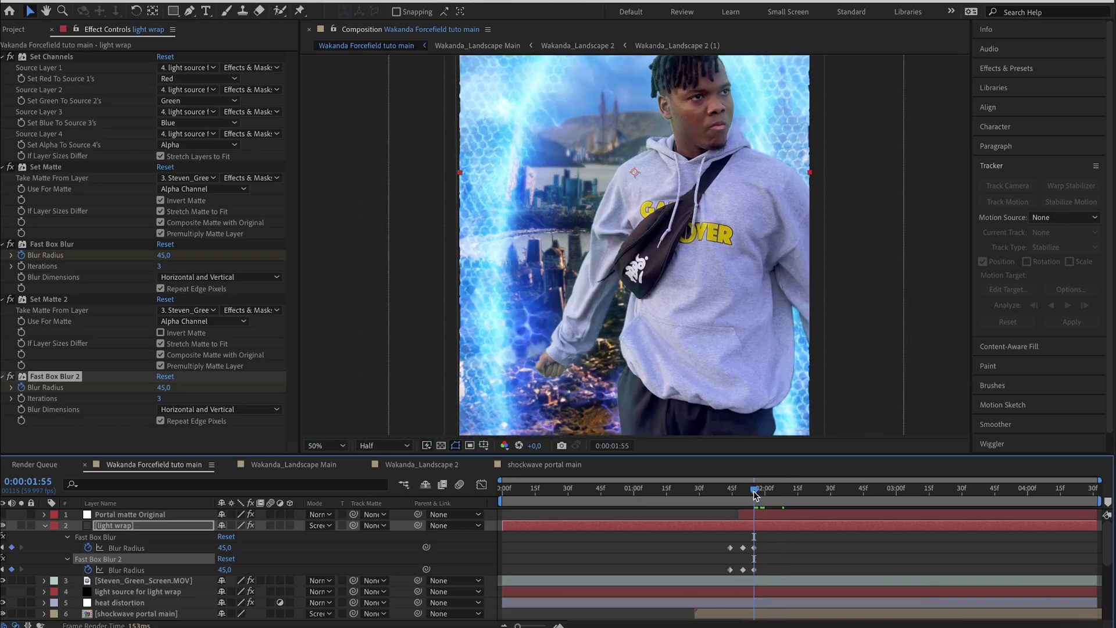
Step: Split the green-screen footage layer at 0:00:03:44 and move its second part between Honeycomb 03 and Wakanda_Landscape Main
click(981, 496)
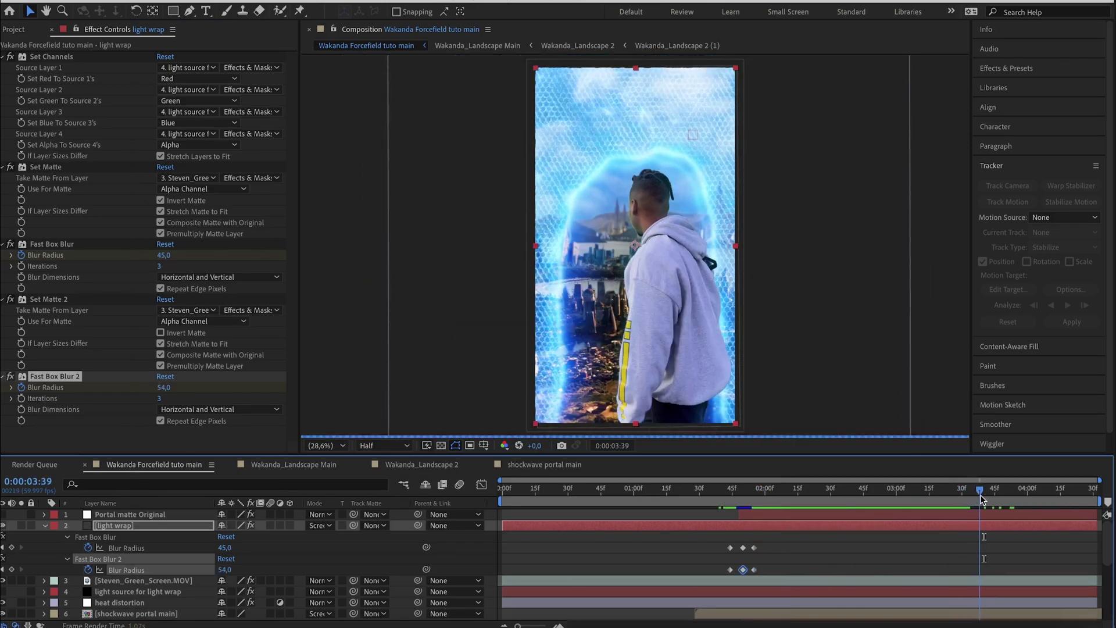
drag(981, 496, 992, 498)
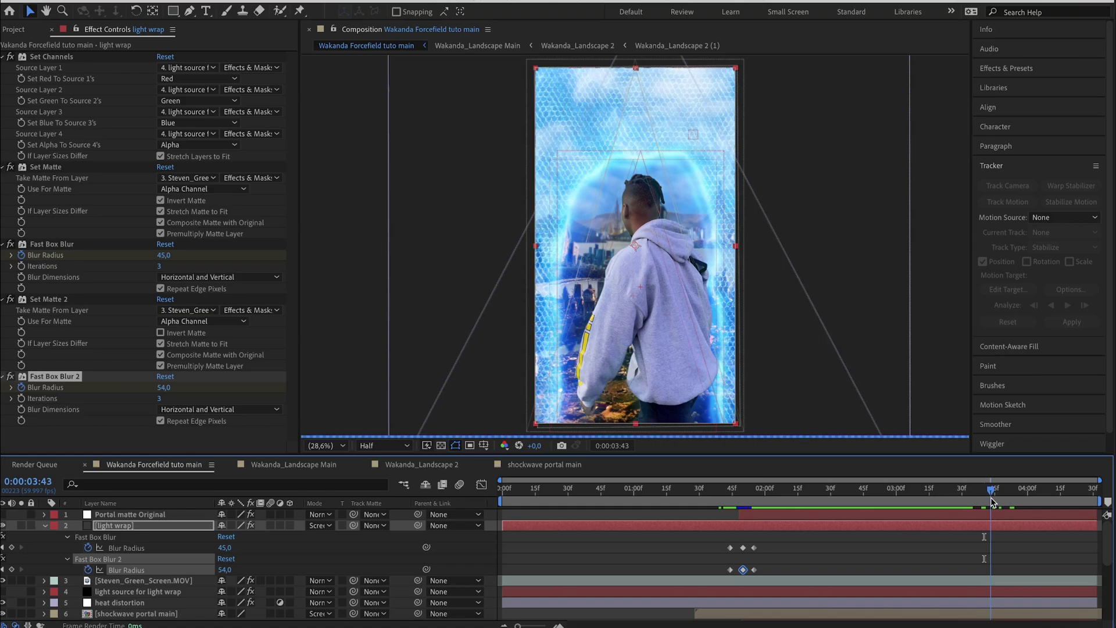
key(u)
click(1007, 535)
key(ctrl+shift+d)
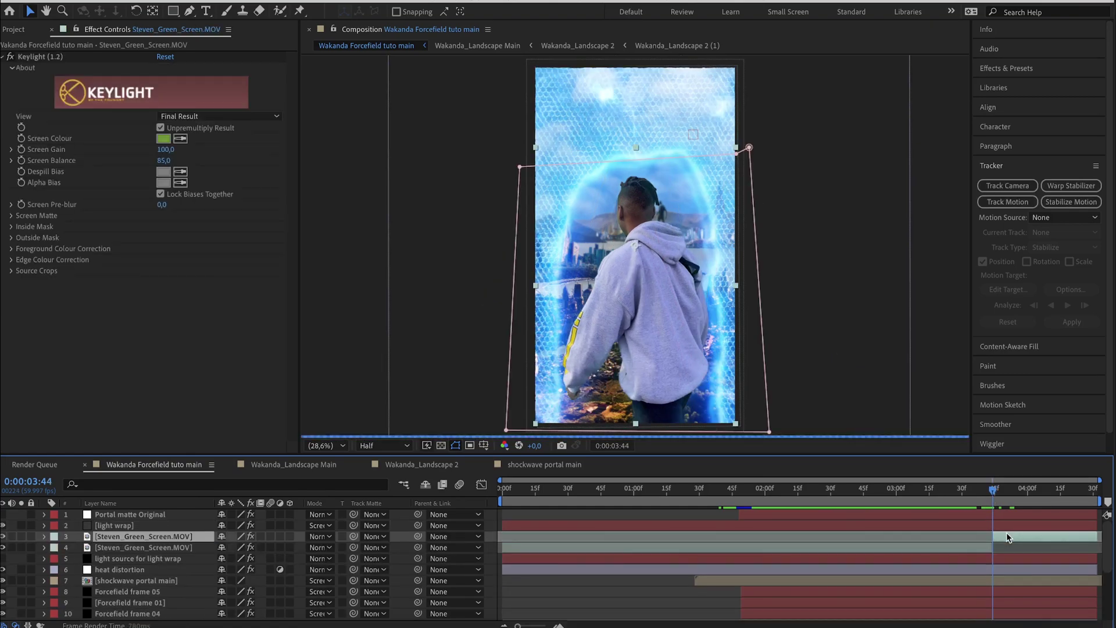
drag(164, 548, 158, 592)
drag(158, 592, 158, 592)
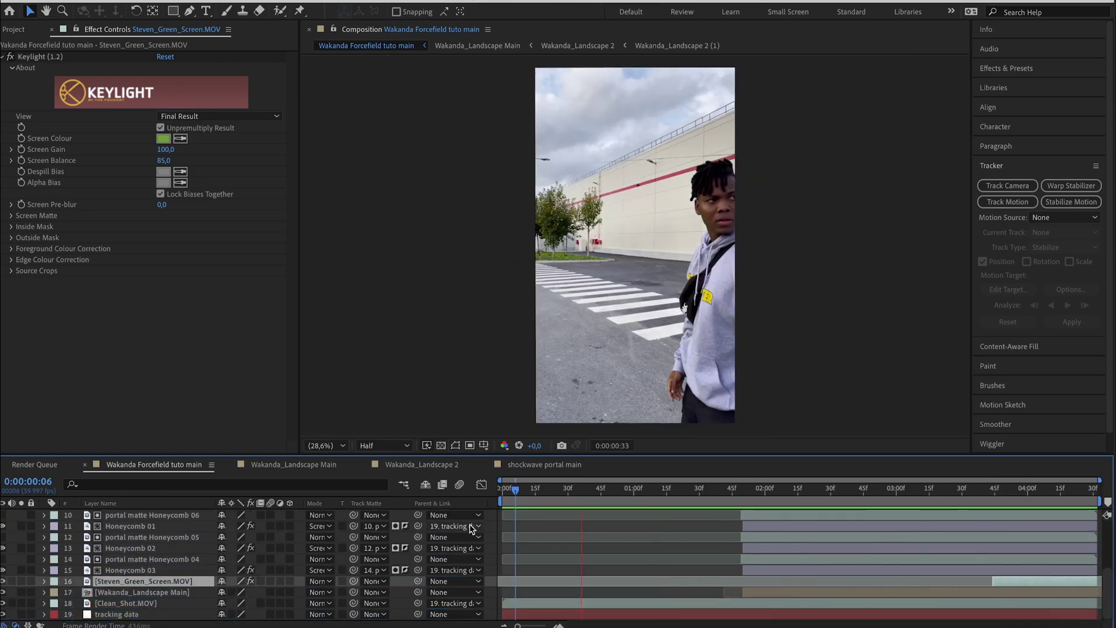